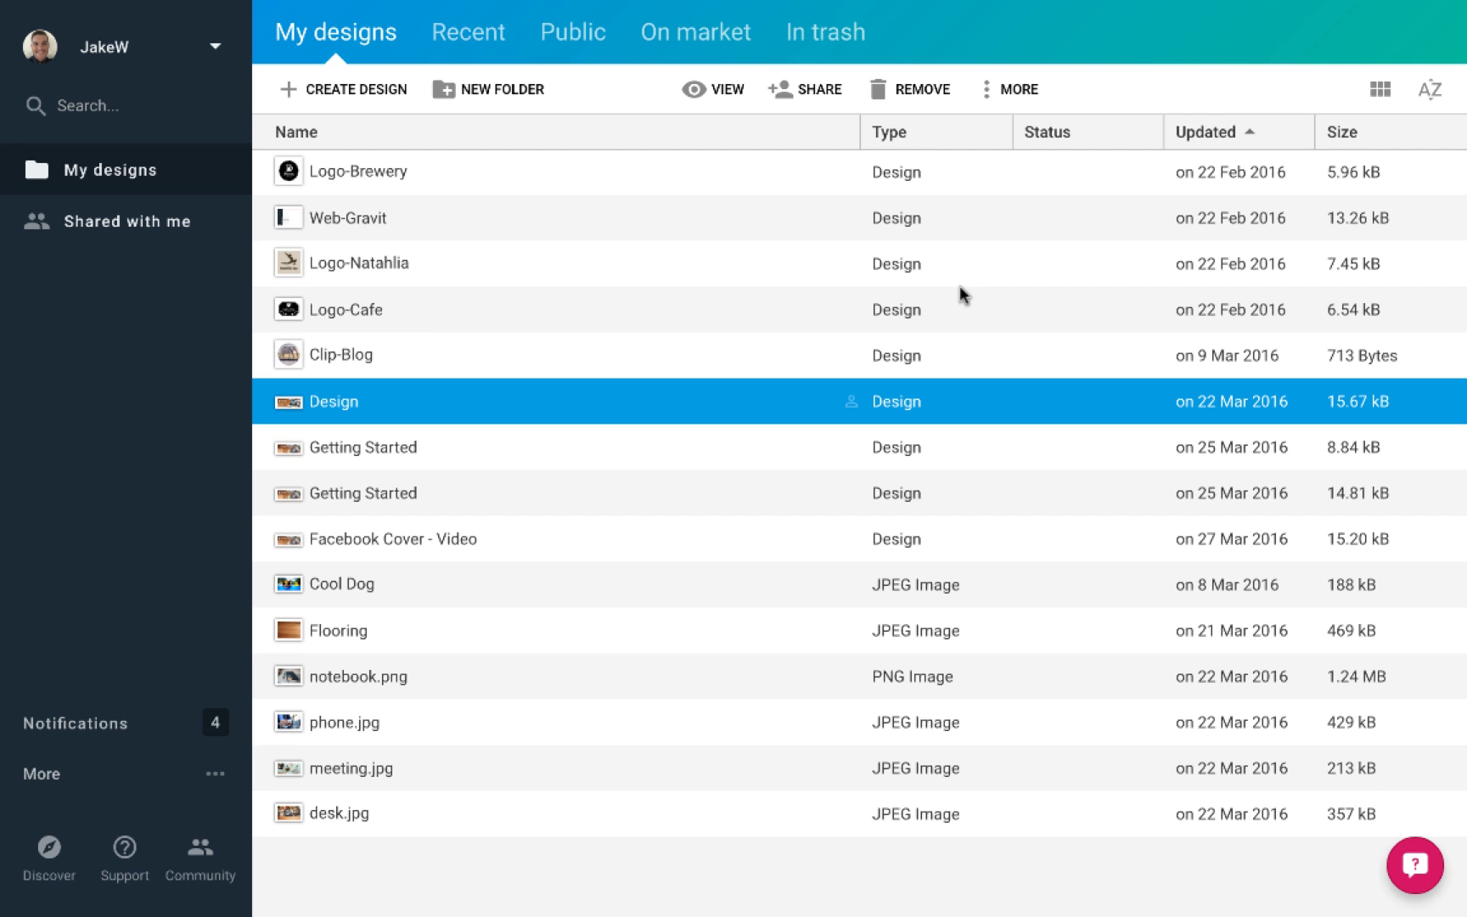
# Step: Switch to the Gravit organization's workspace, then back to your personal designs
pyautogui.click(109, 38)
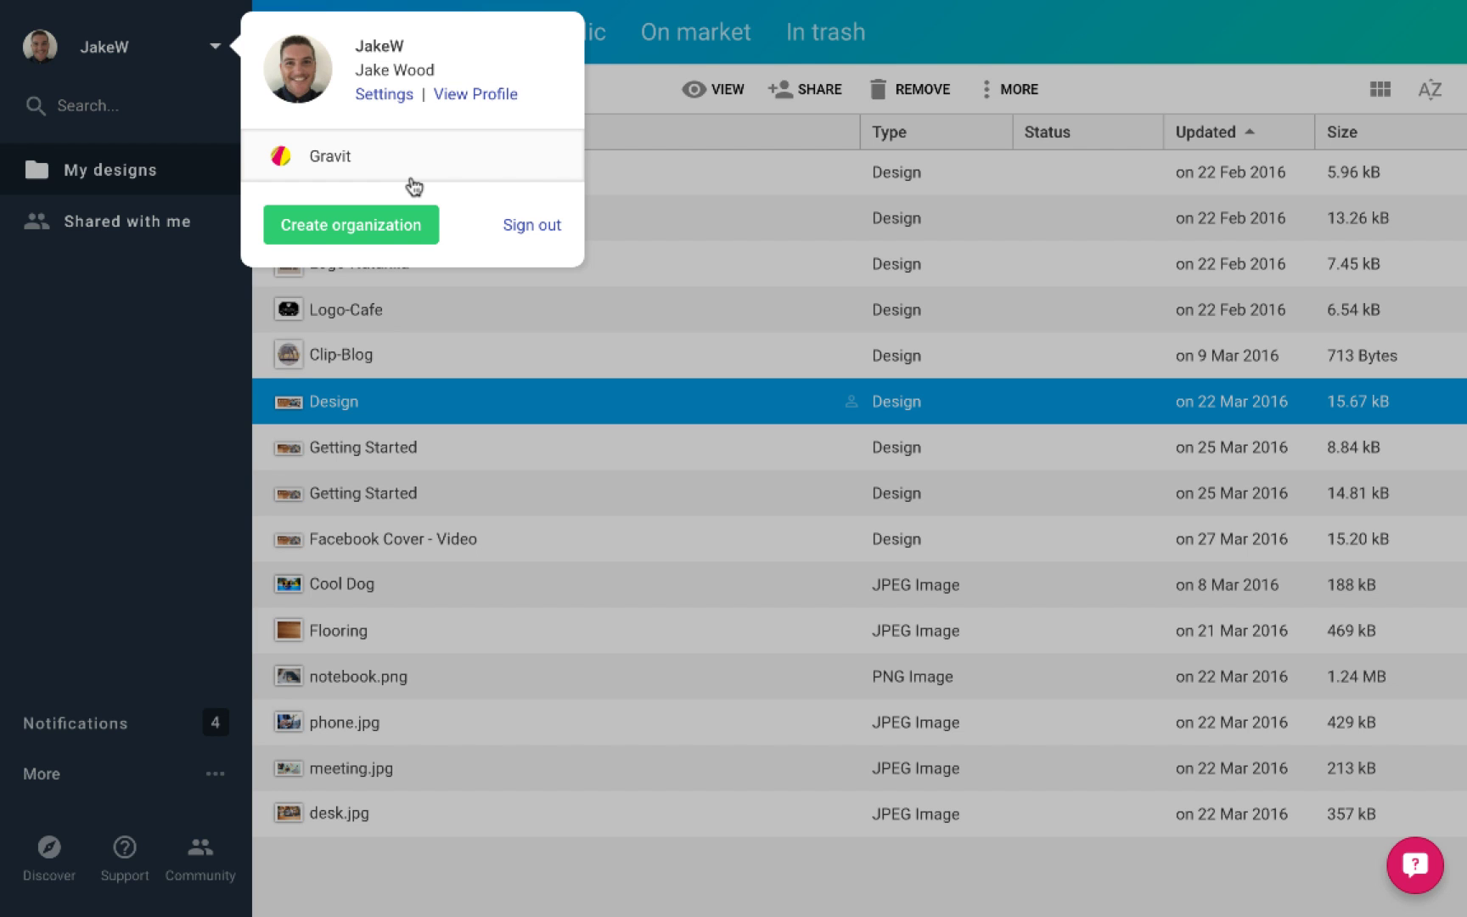
pyautogui.click(367, 171)
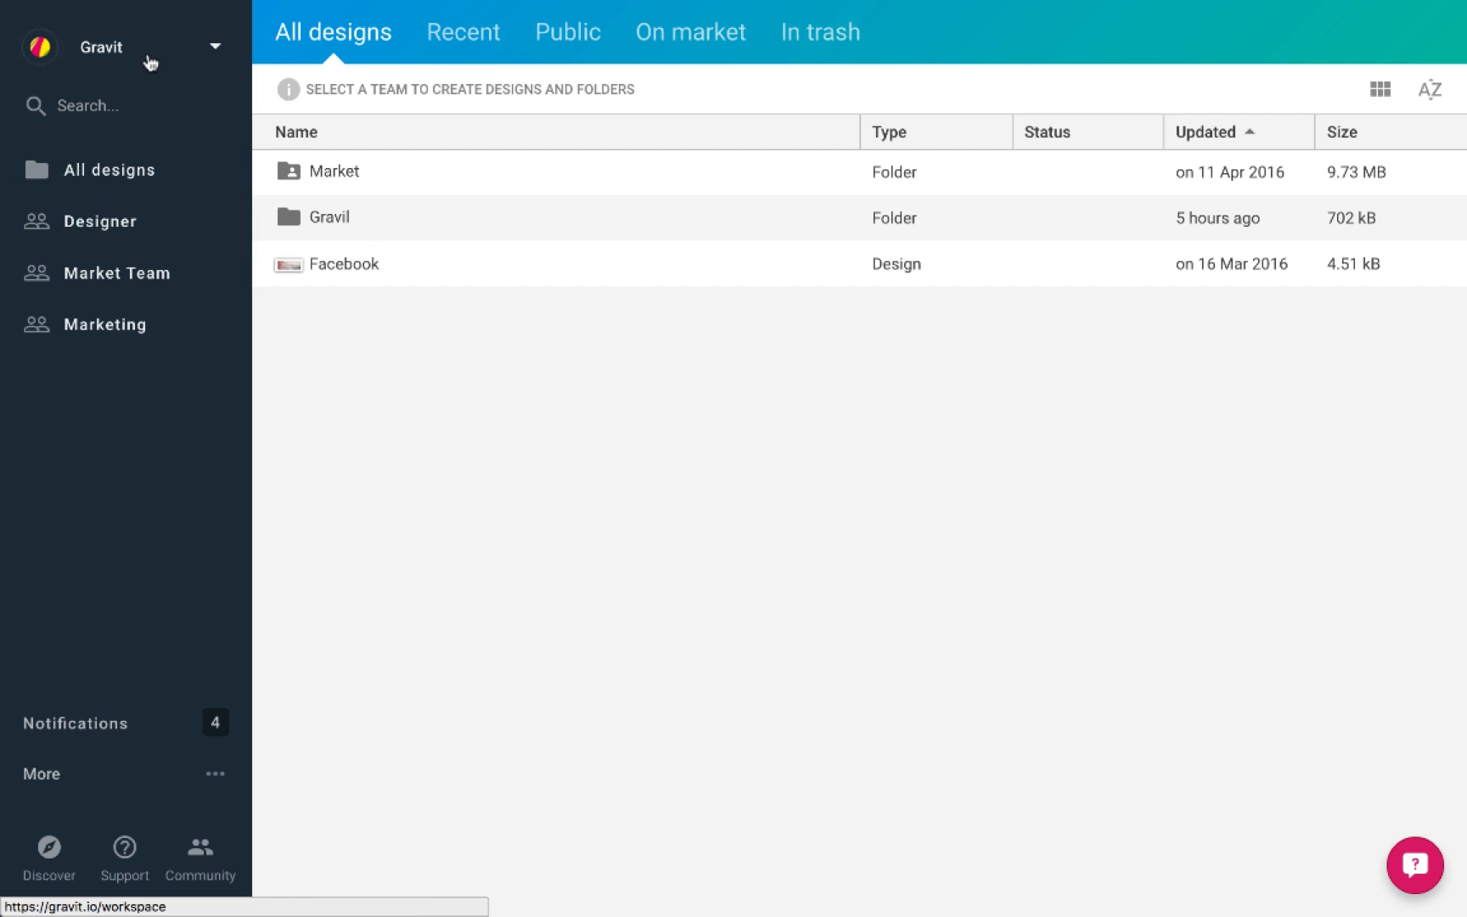
pyautogui.click(150, 63)
pyautogui.click(323, 166)
# Step: Try creating a new organization named 'Org', then cancel it
pyautogui.click(132, 53)
pyautogui.click(296, 223)
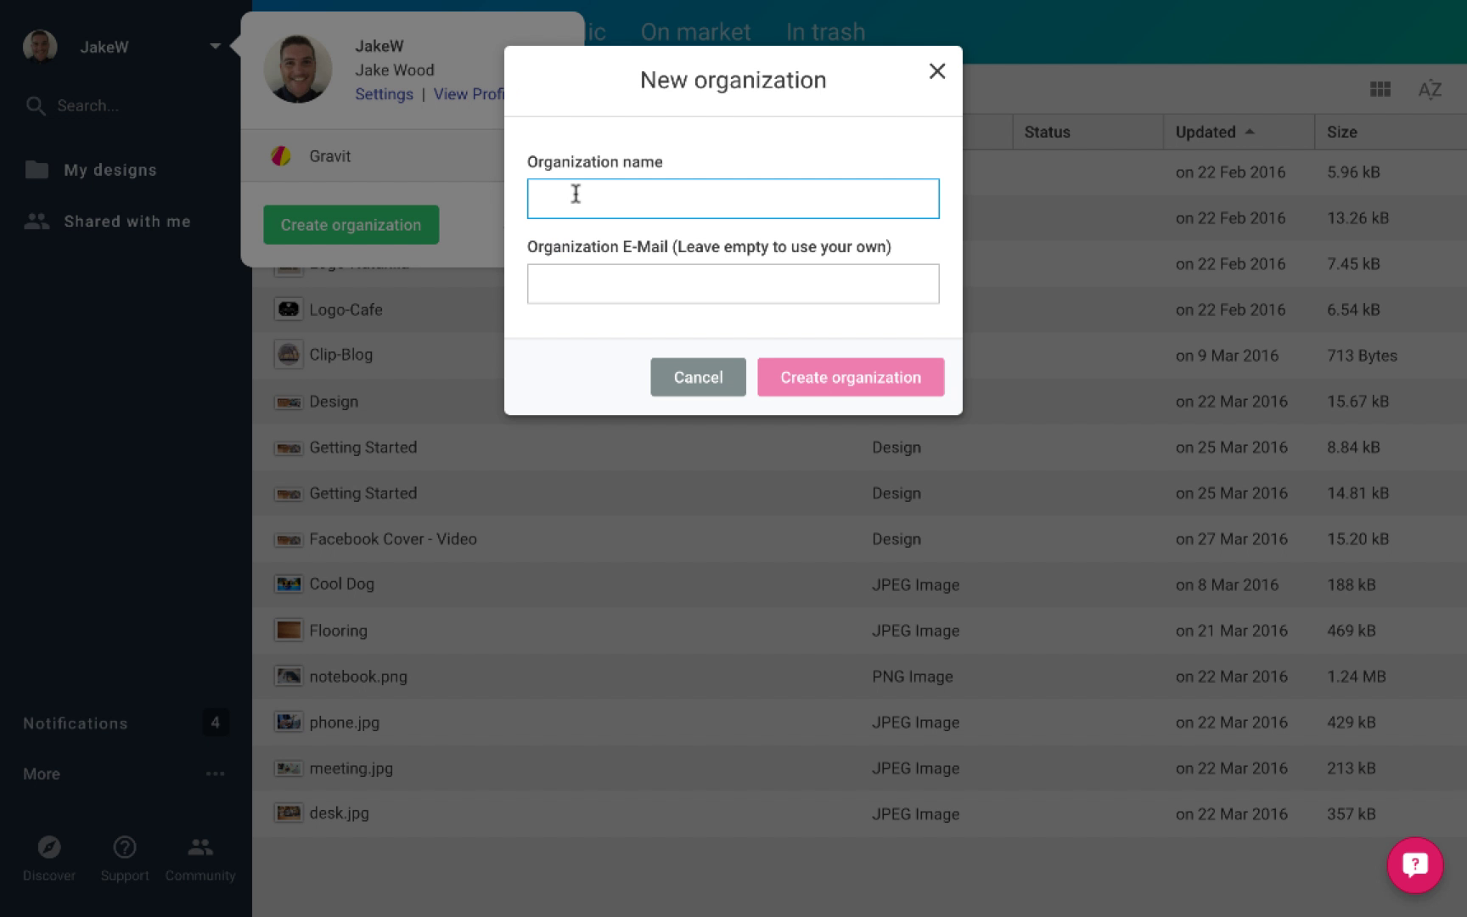
pyautogui.click(590, 276)
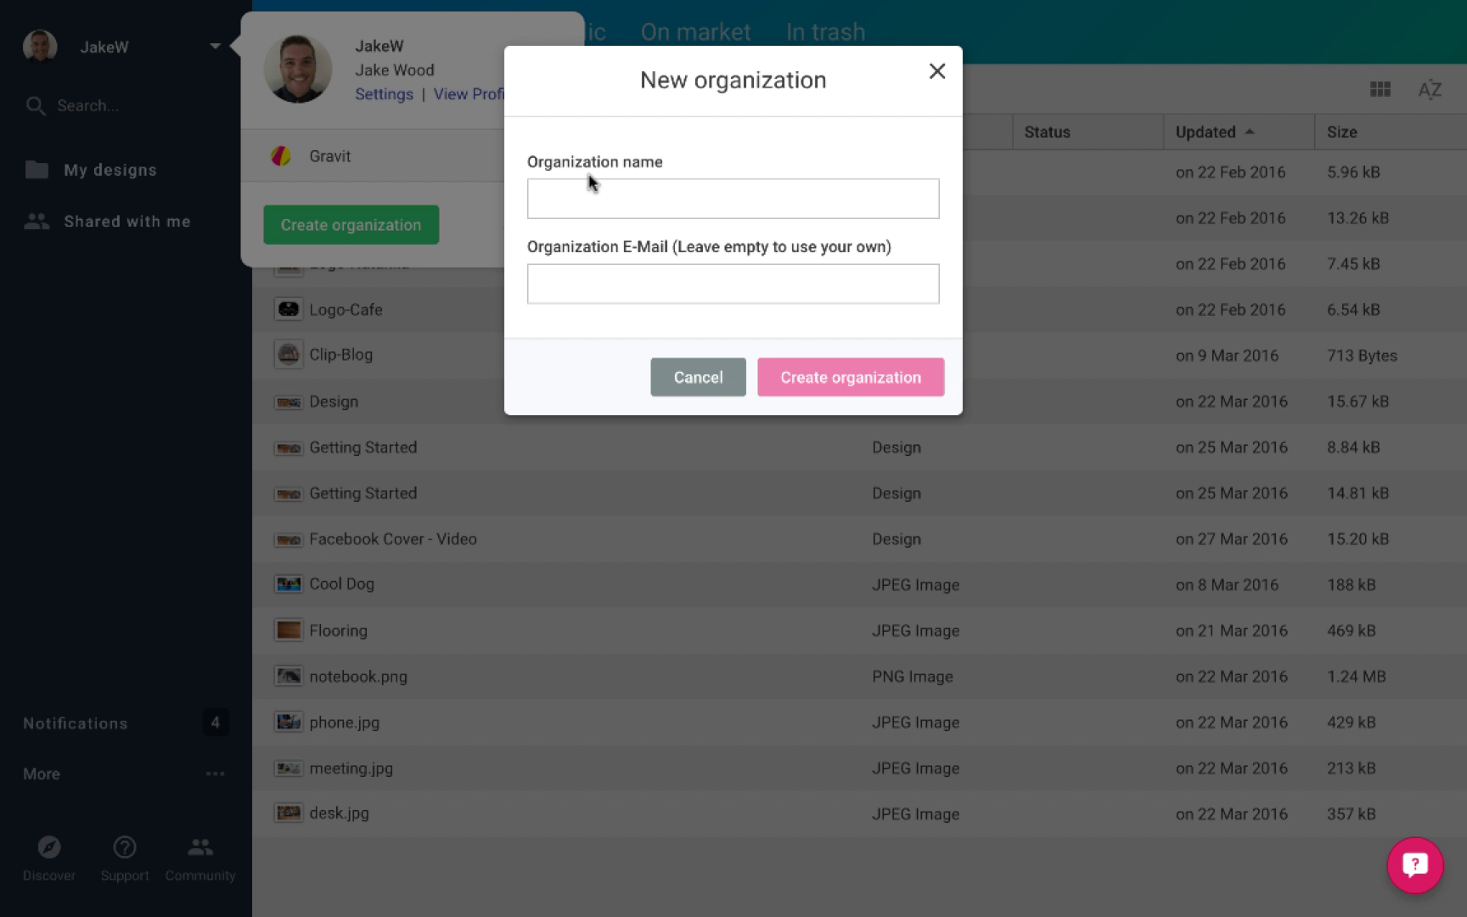
pyautogui.click(575, 192)
pyautogui.write('Org')
pyautogui.click(802, 409)
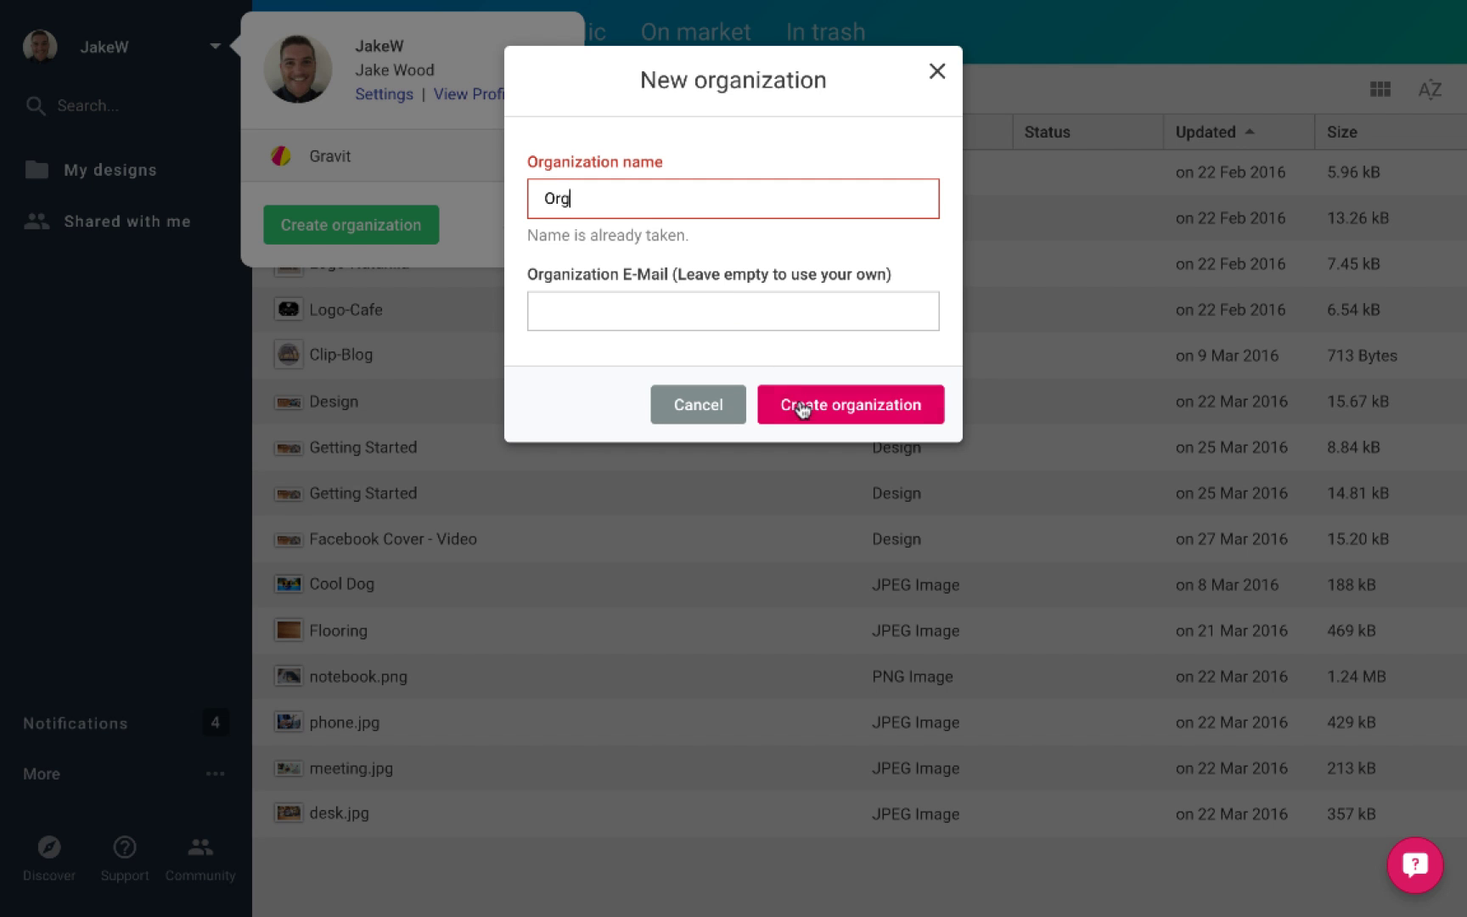
pyautogui.press('BackSpace')
pyautogui.press('BackSpace')
pyautogui.press('BackSpace')
pyautogui.click(716, 411)
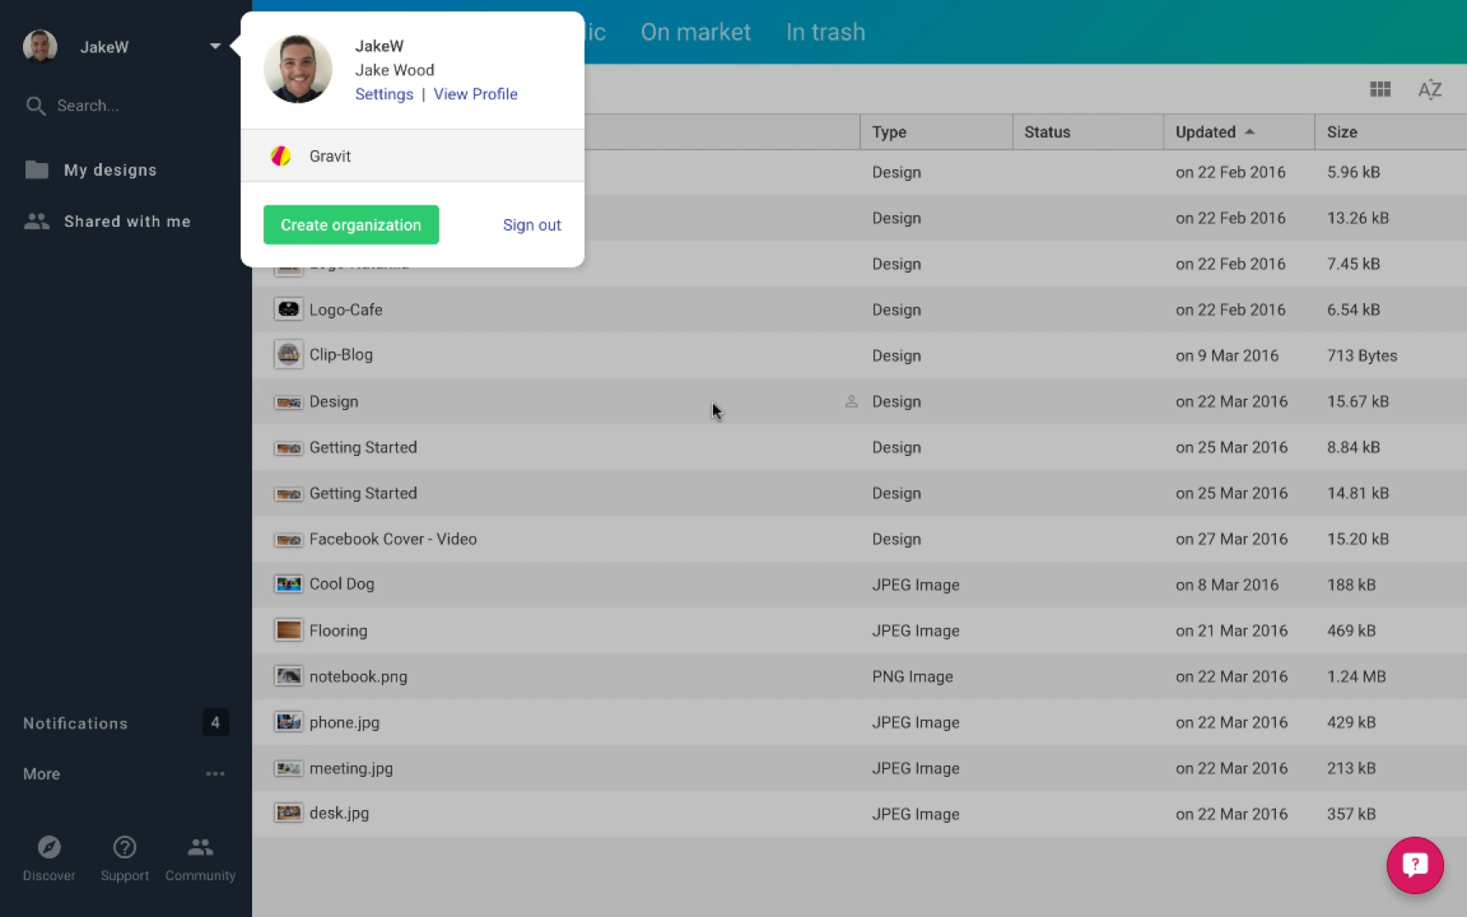
# Step: Browse the Recent, Public and Shared with me lists, return to My designs, and open the help resources
pyautogui.click(168, 330)
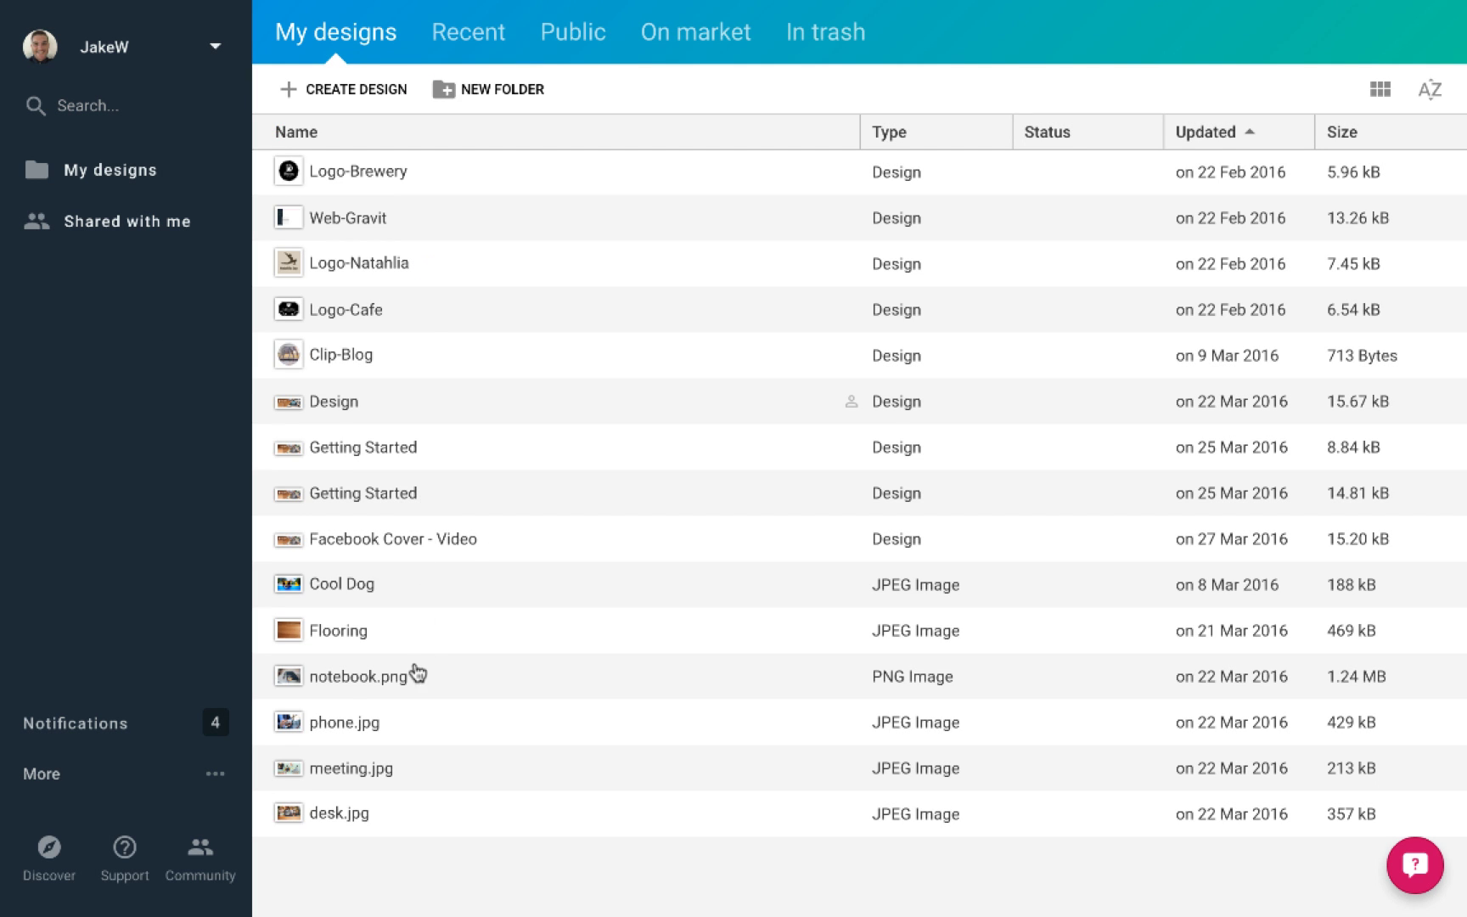
pyautogui.click(481, 42)
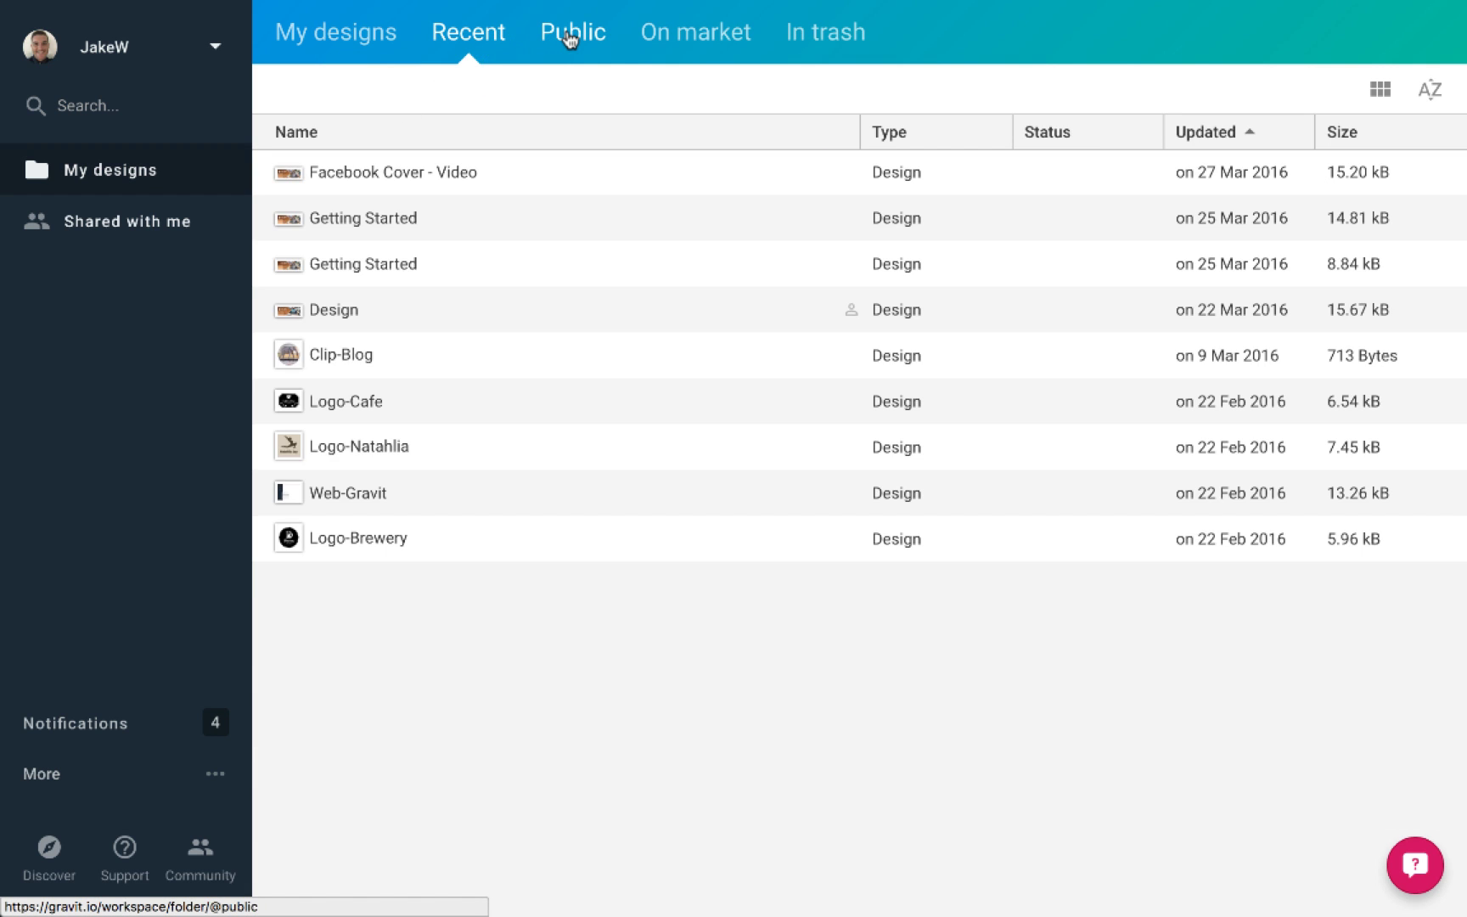
pyautogui.click(570, 39)
pyautogui.click(170, 220)
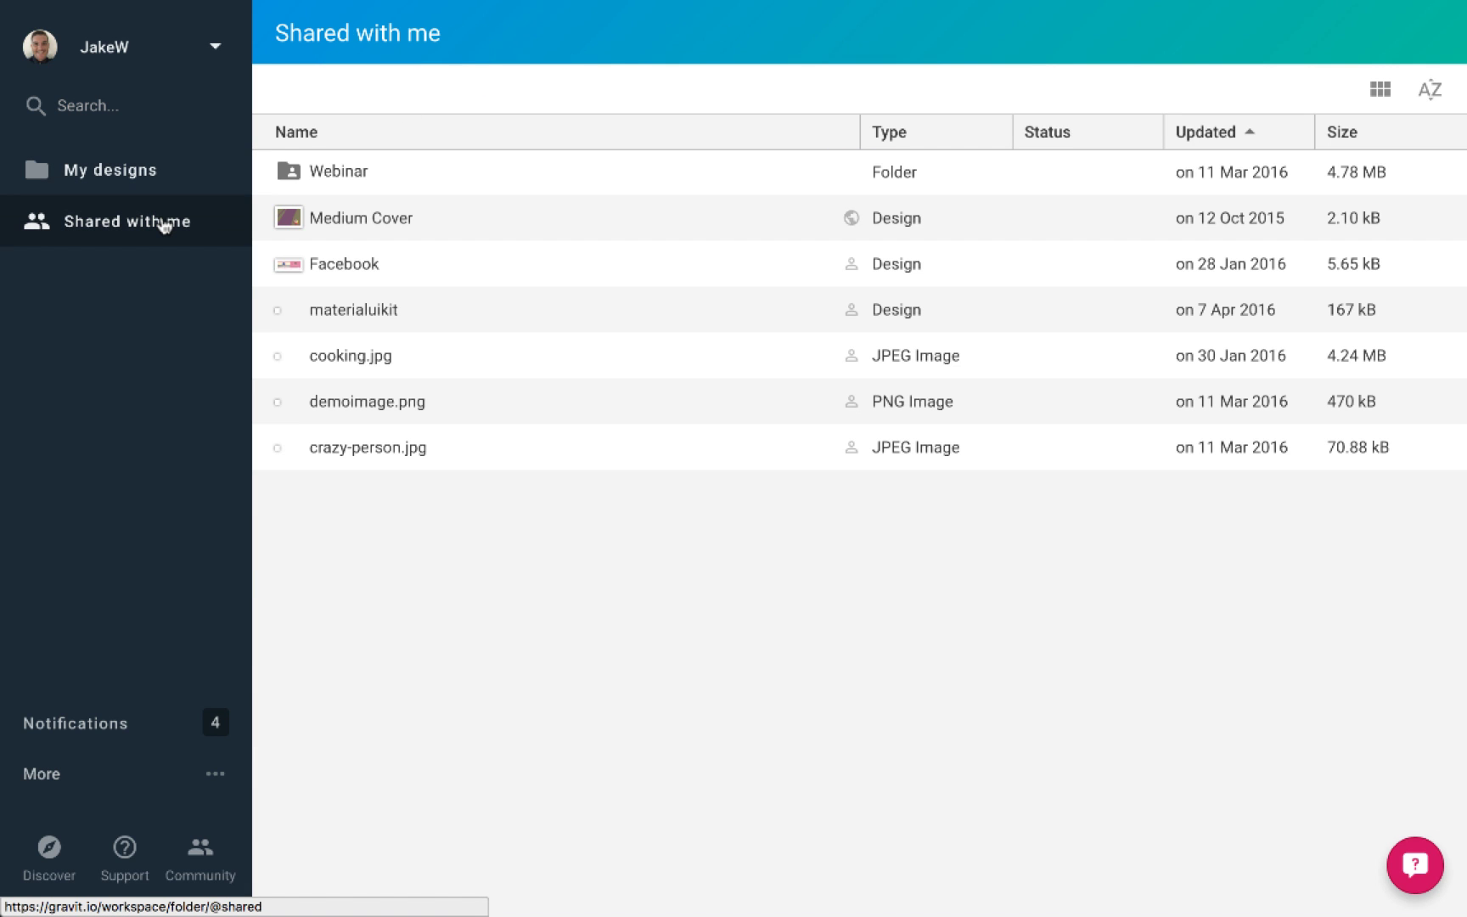
pyautogui.click(124, 174)
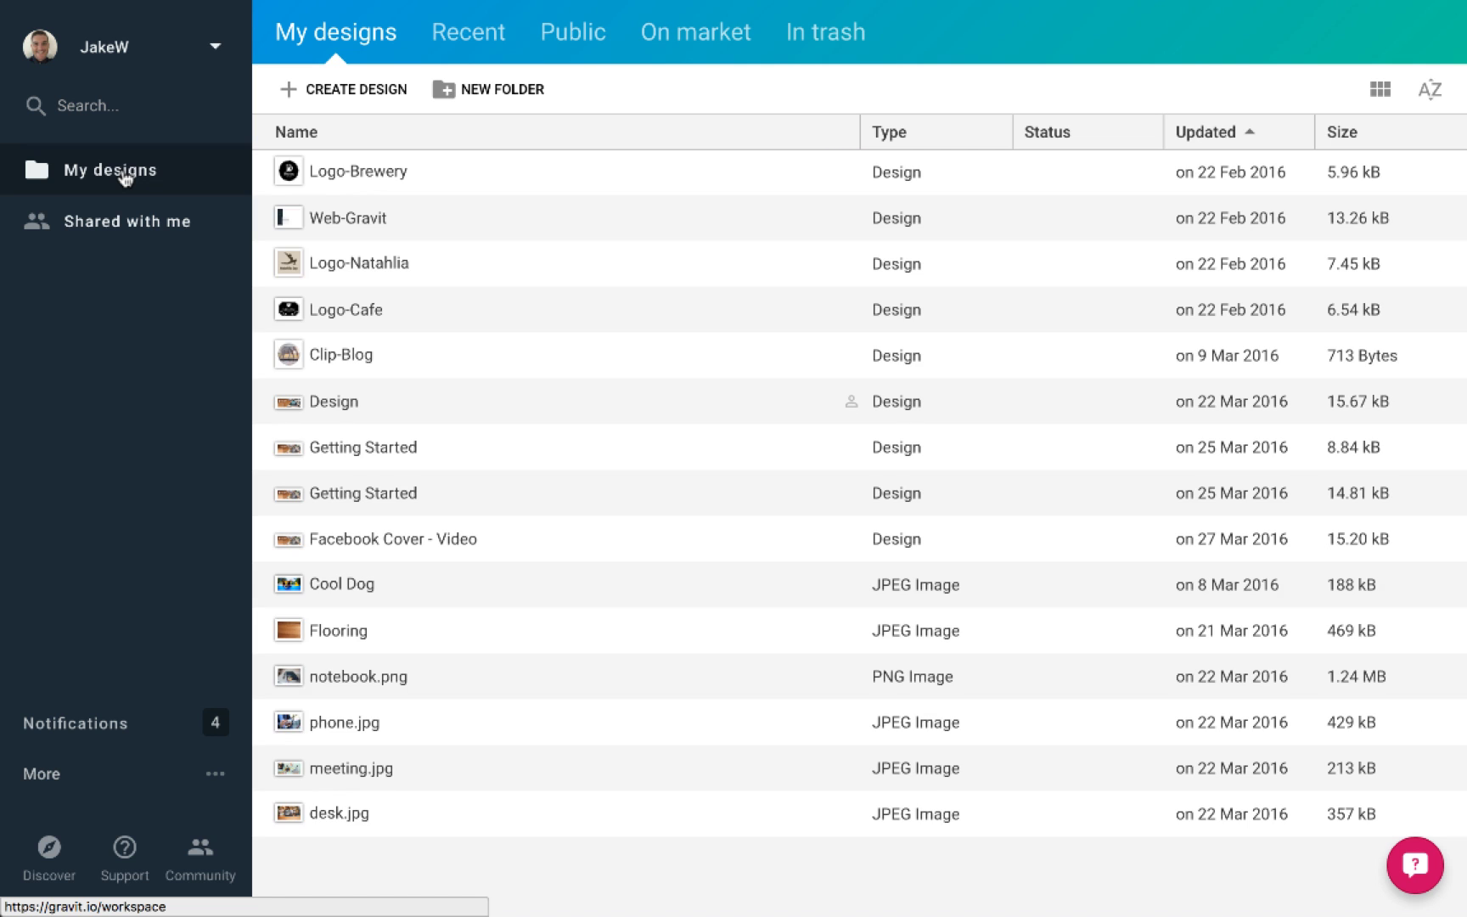
pyautogui.click(153, 792)
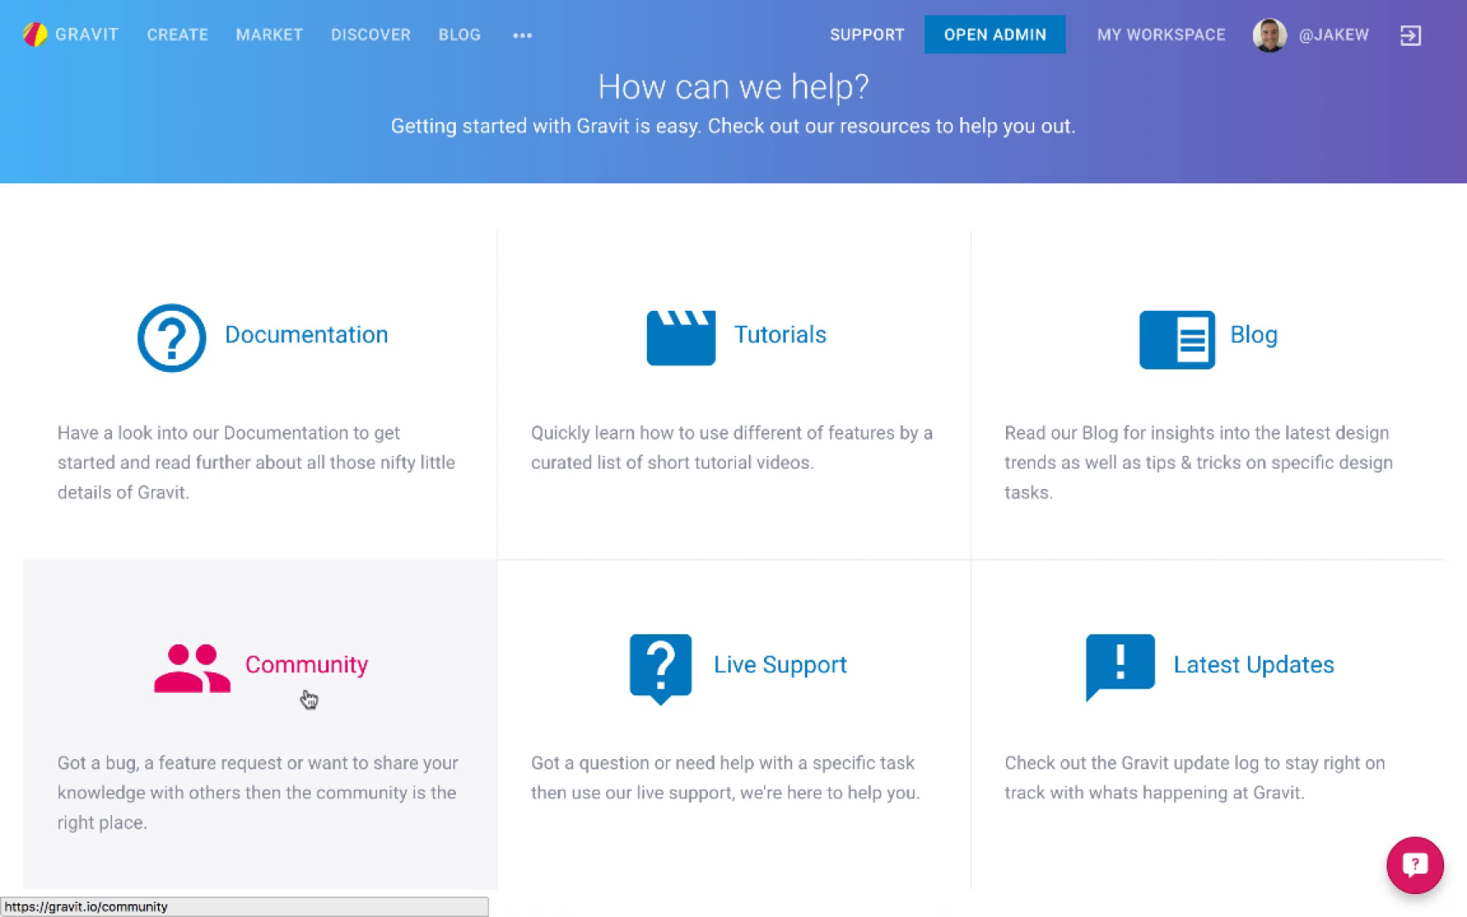
# Step: Open the Community forum, scan its topics, and read 'The New Karma King' thread
pyautogui.click(309, 699)
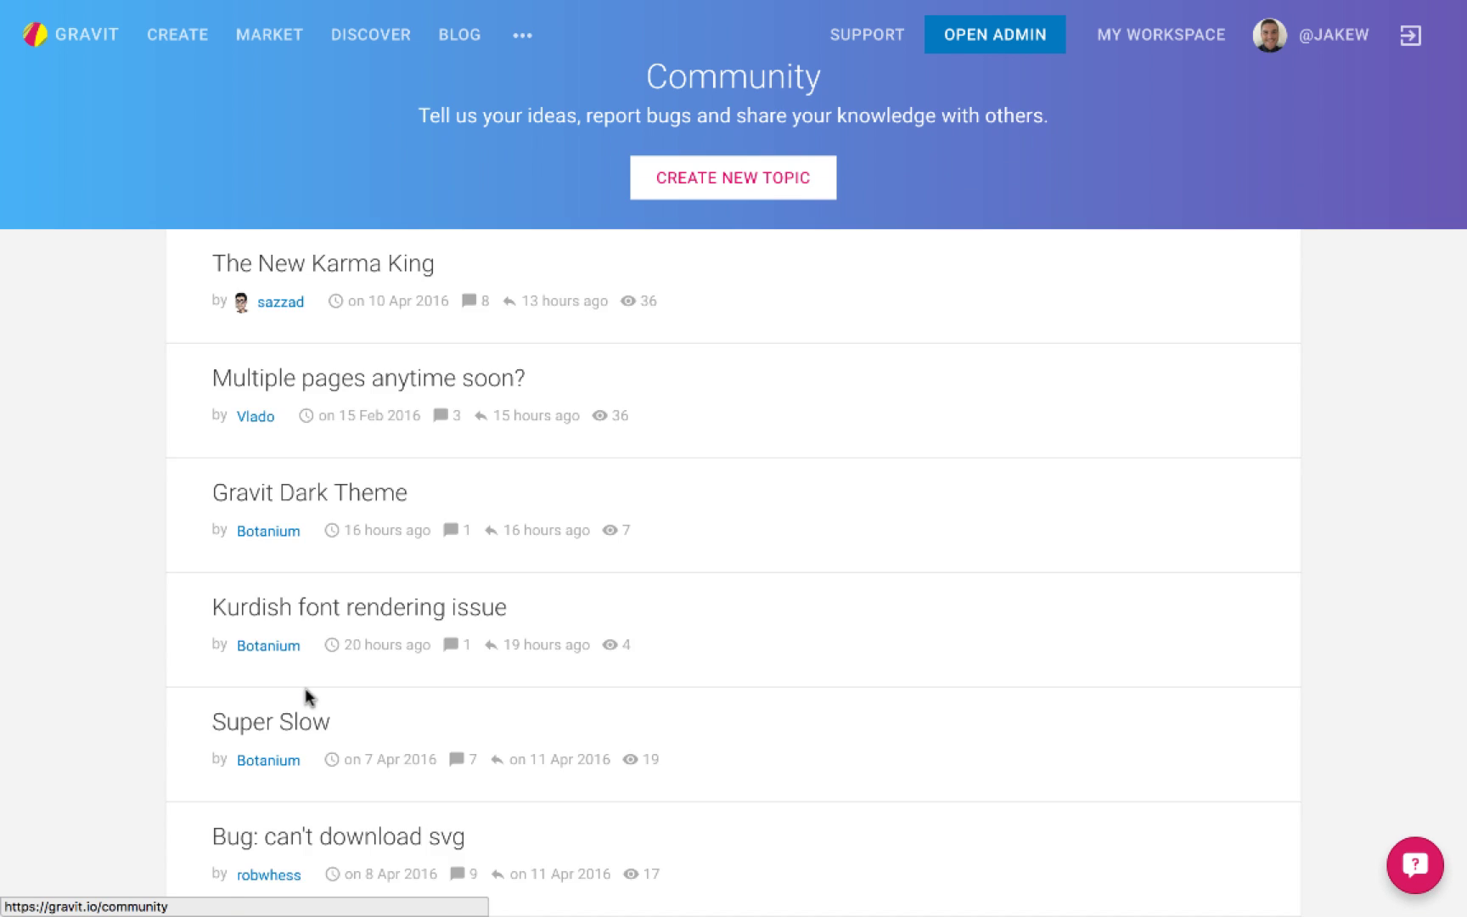
pyautogui.scroll(-15, 295, 367)
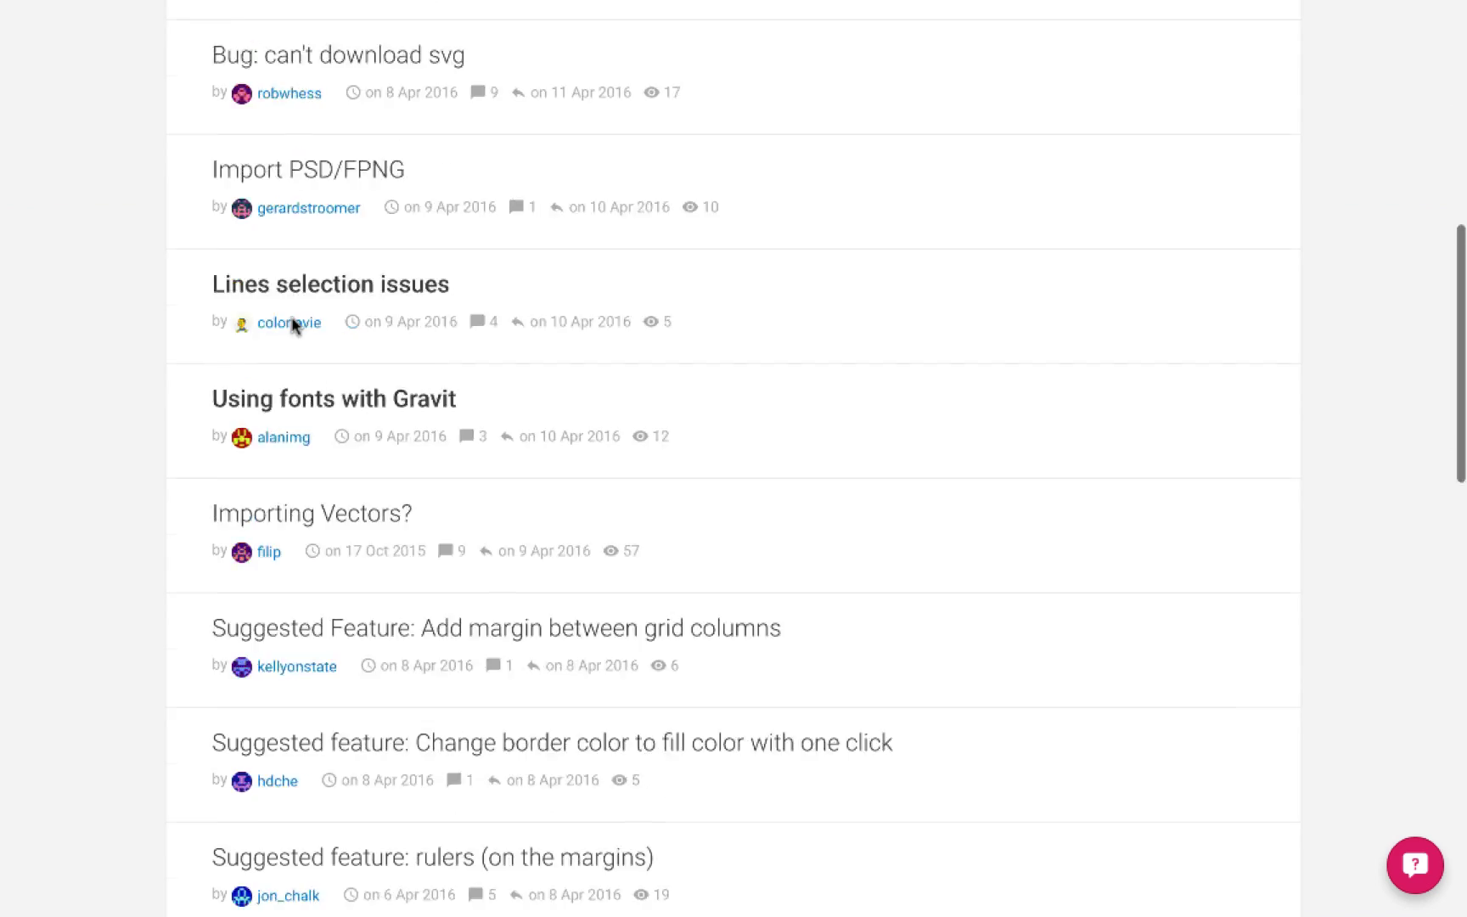
pyautogui.scroll(-10, 293, 328)
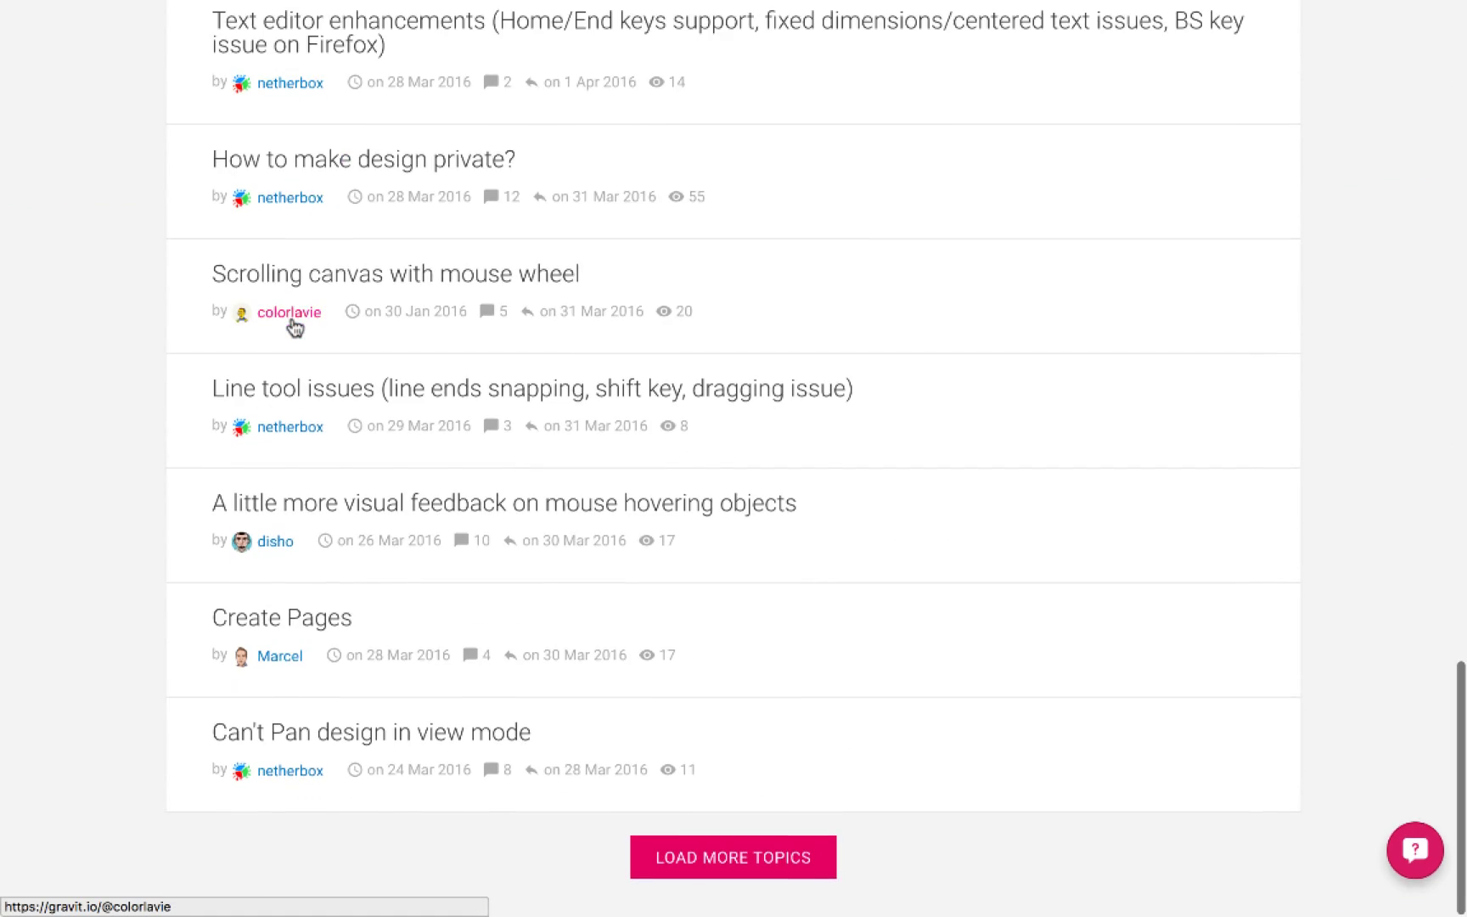
pyautogui.scroll(20, 294, 328)
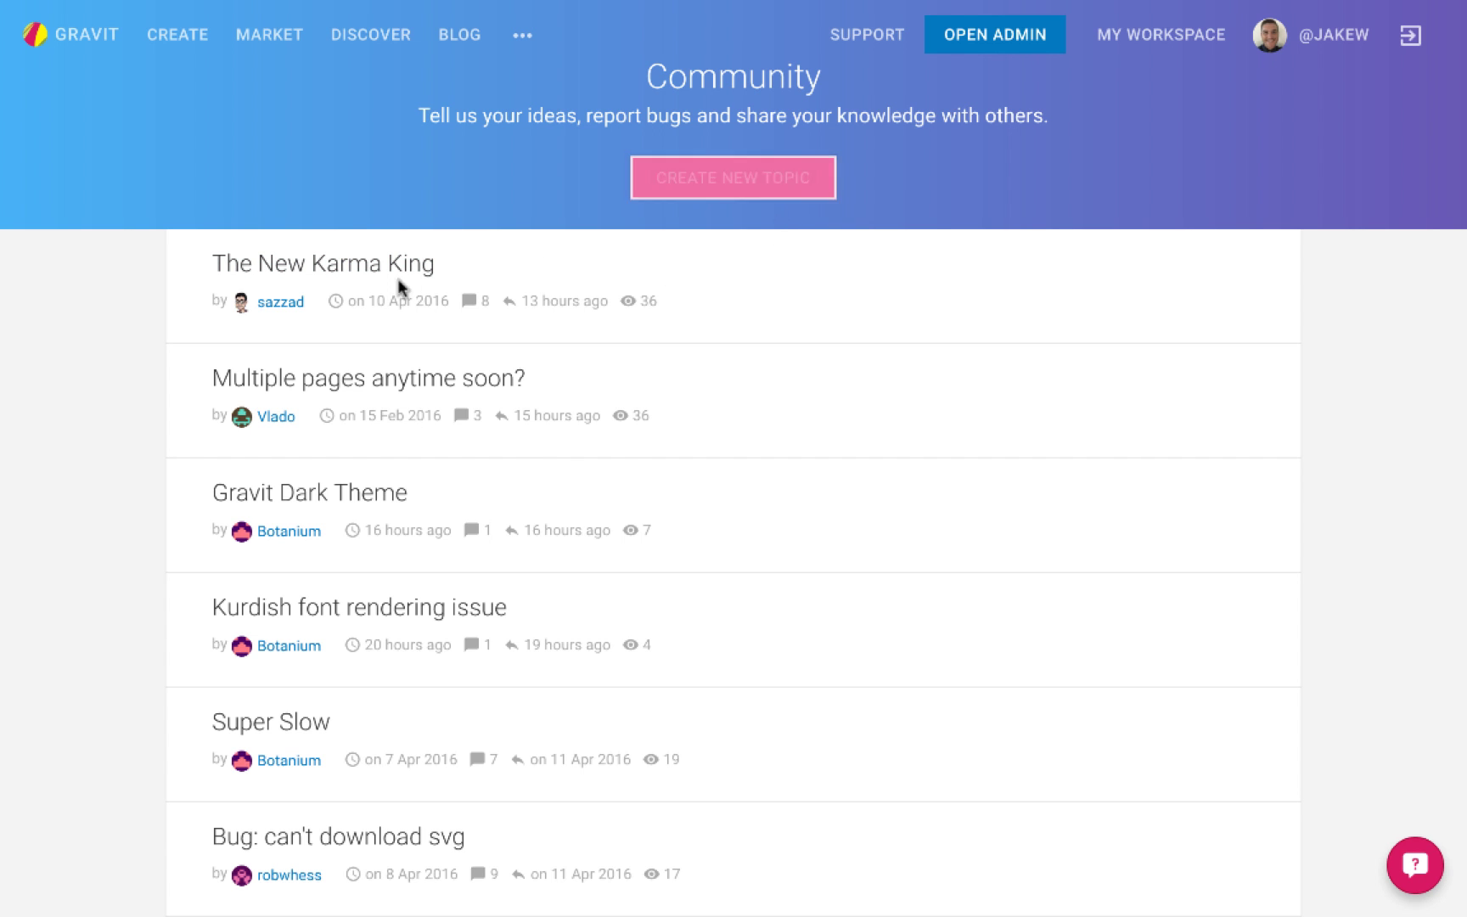
pyautogui.click(347, 280)
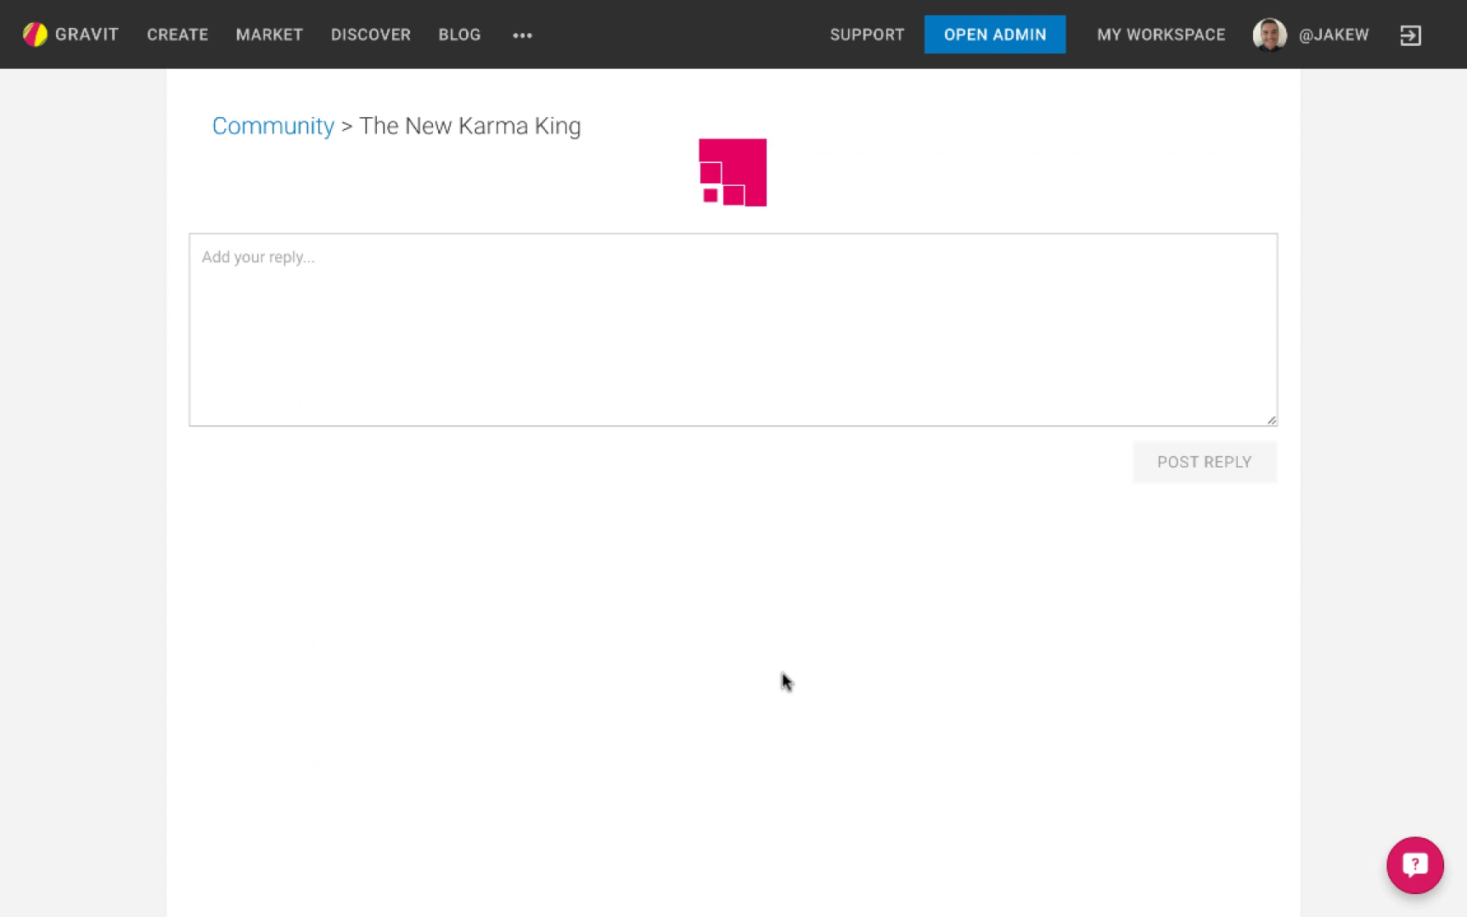
pyautogui.scroll(-10, 783, 680)
pyautogui.scroll(-5, 783, 679)
pyautogui.scroll(15, 776, 668)
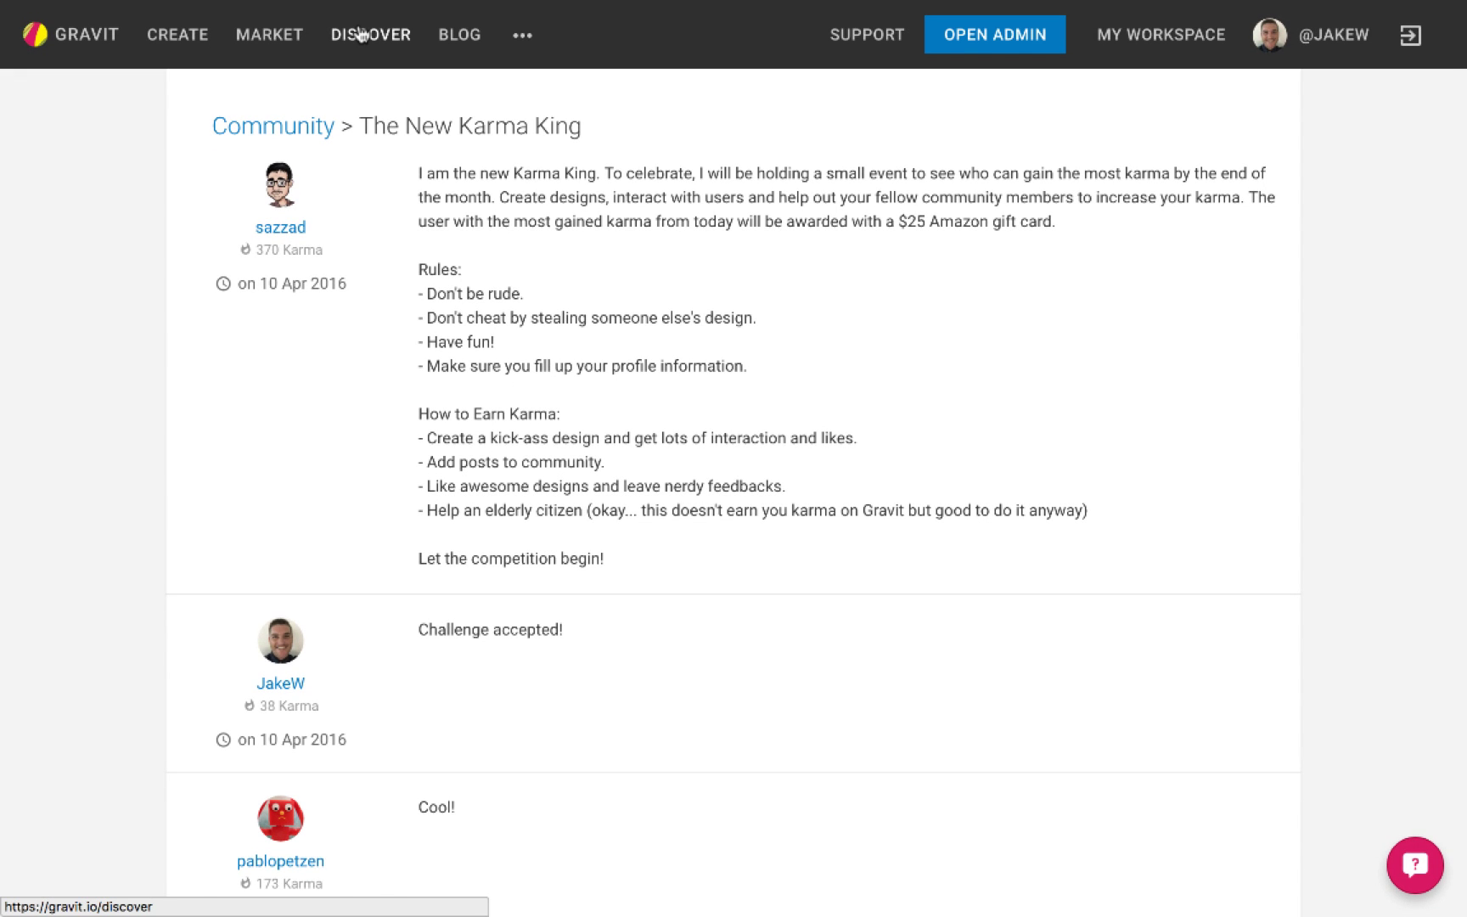
# Step: Browse the public designs page sorted by most viewed
pyautogui.click(361, 34)
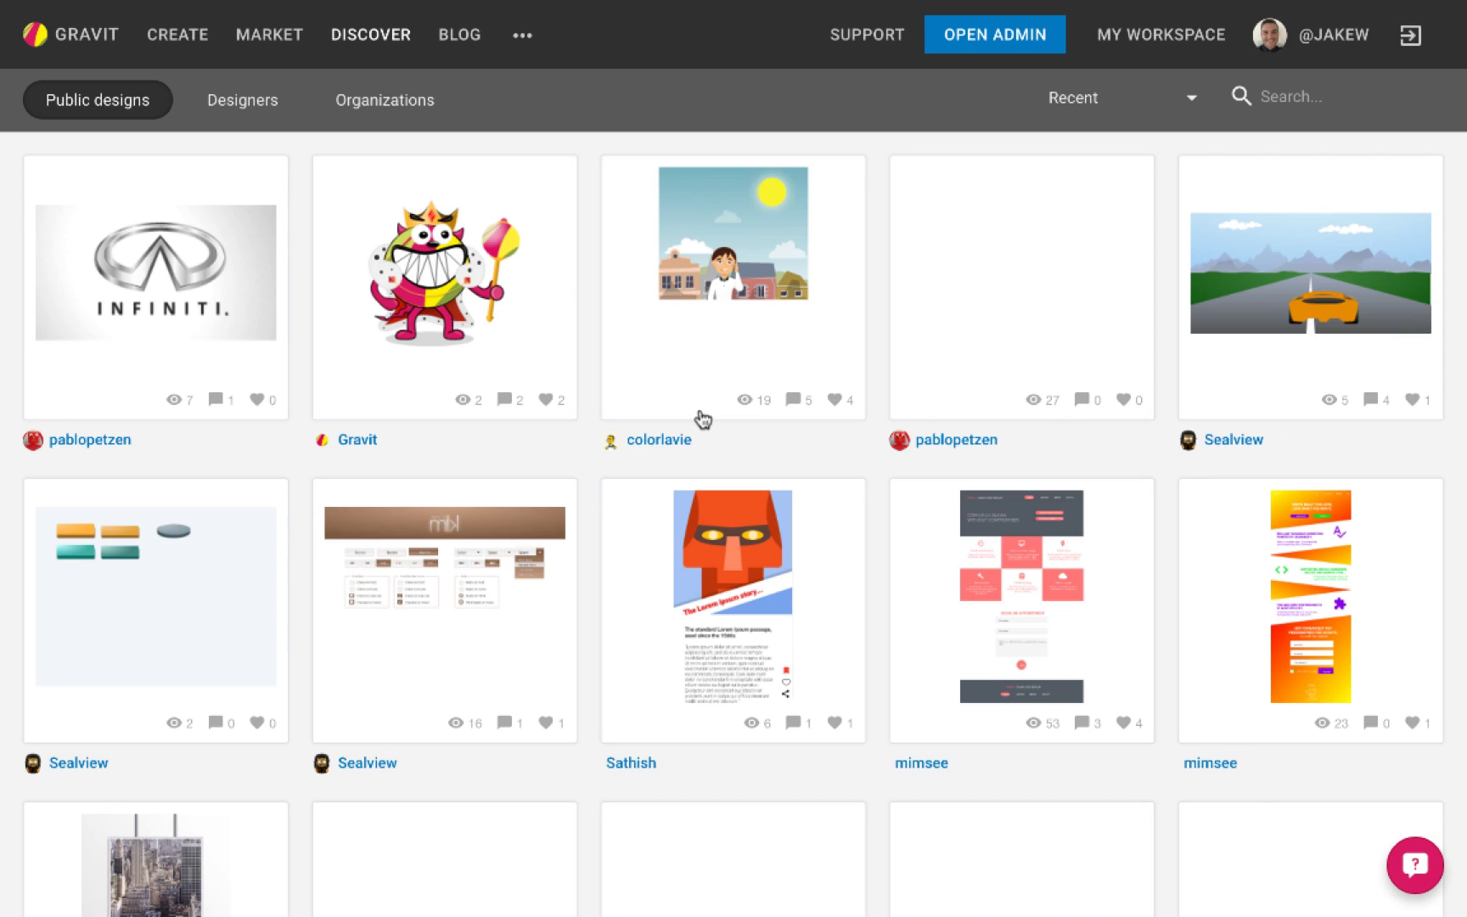
pyautogui.scroll(-7, 702, 416)
pyautogui.scroll(10, 702, 417)
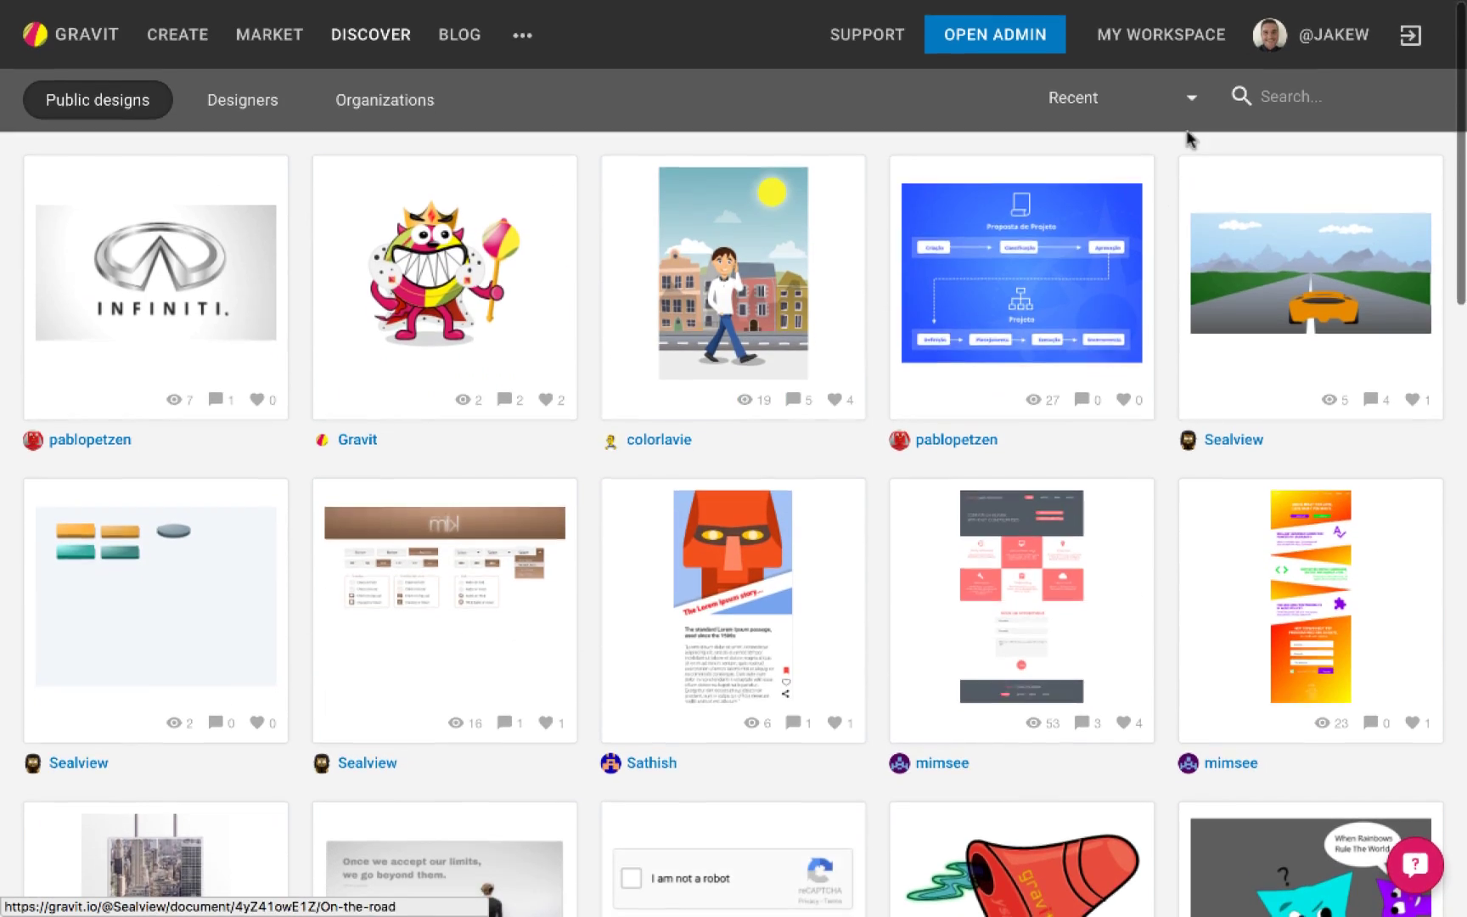
pyautogui.click(1176, 100)
pyautogui.click(1149, 141)
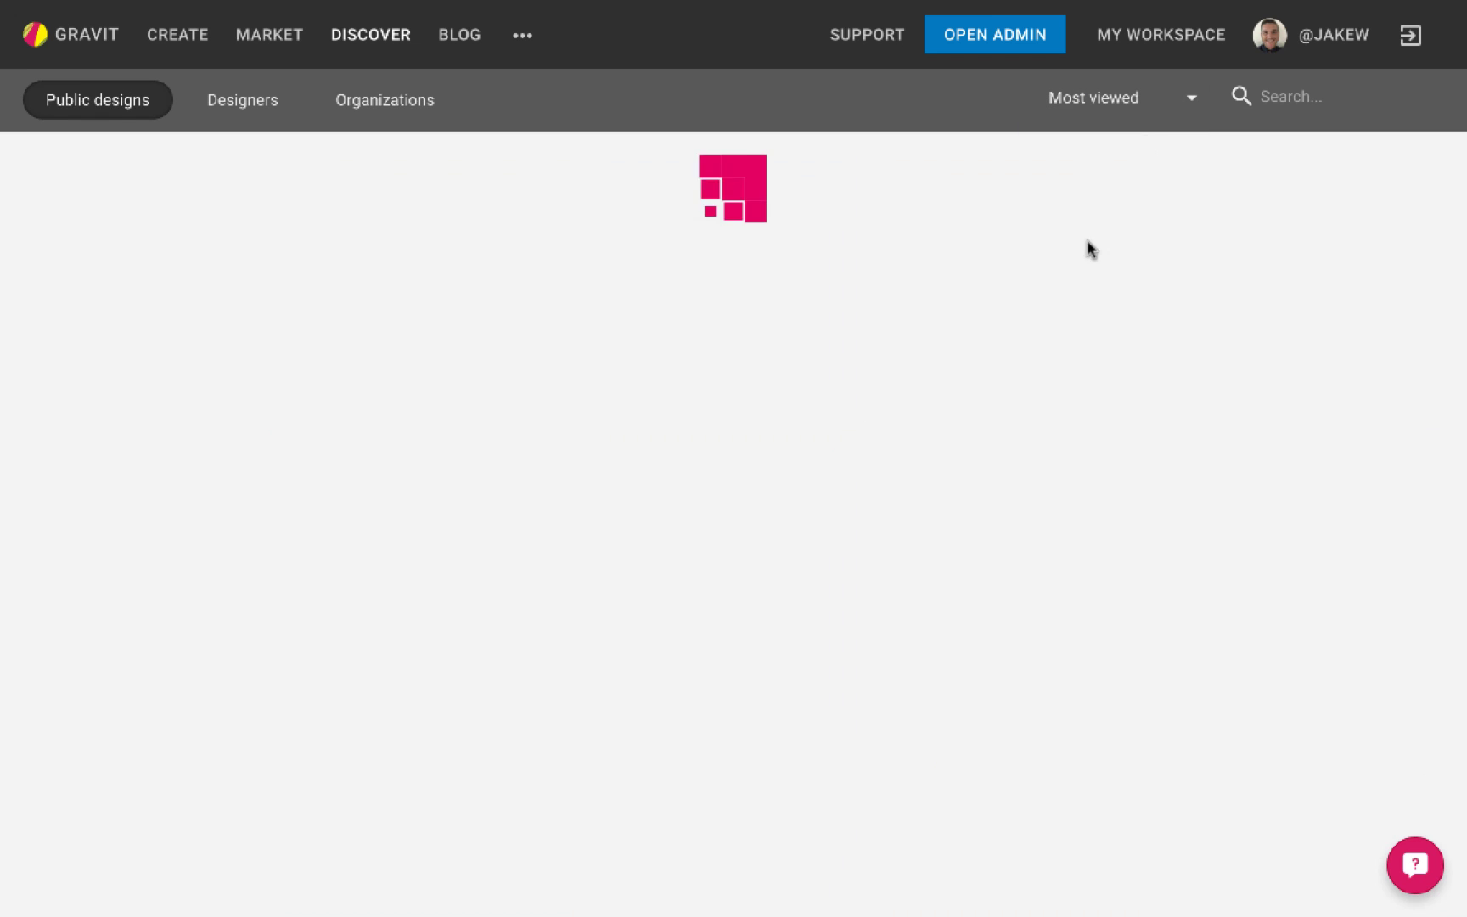
pyautogui.scroll(-2, 724, 487)
pyautogui.scroll(2, 713, 484)
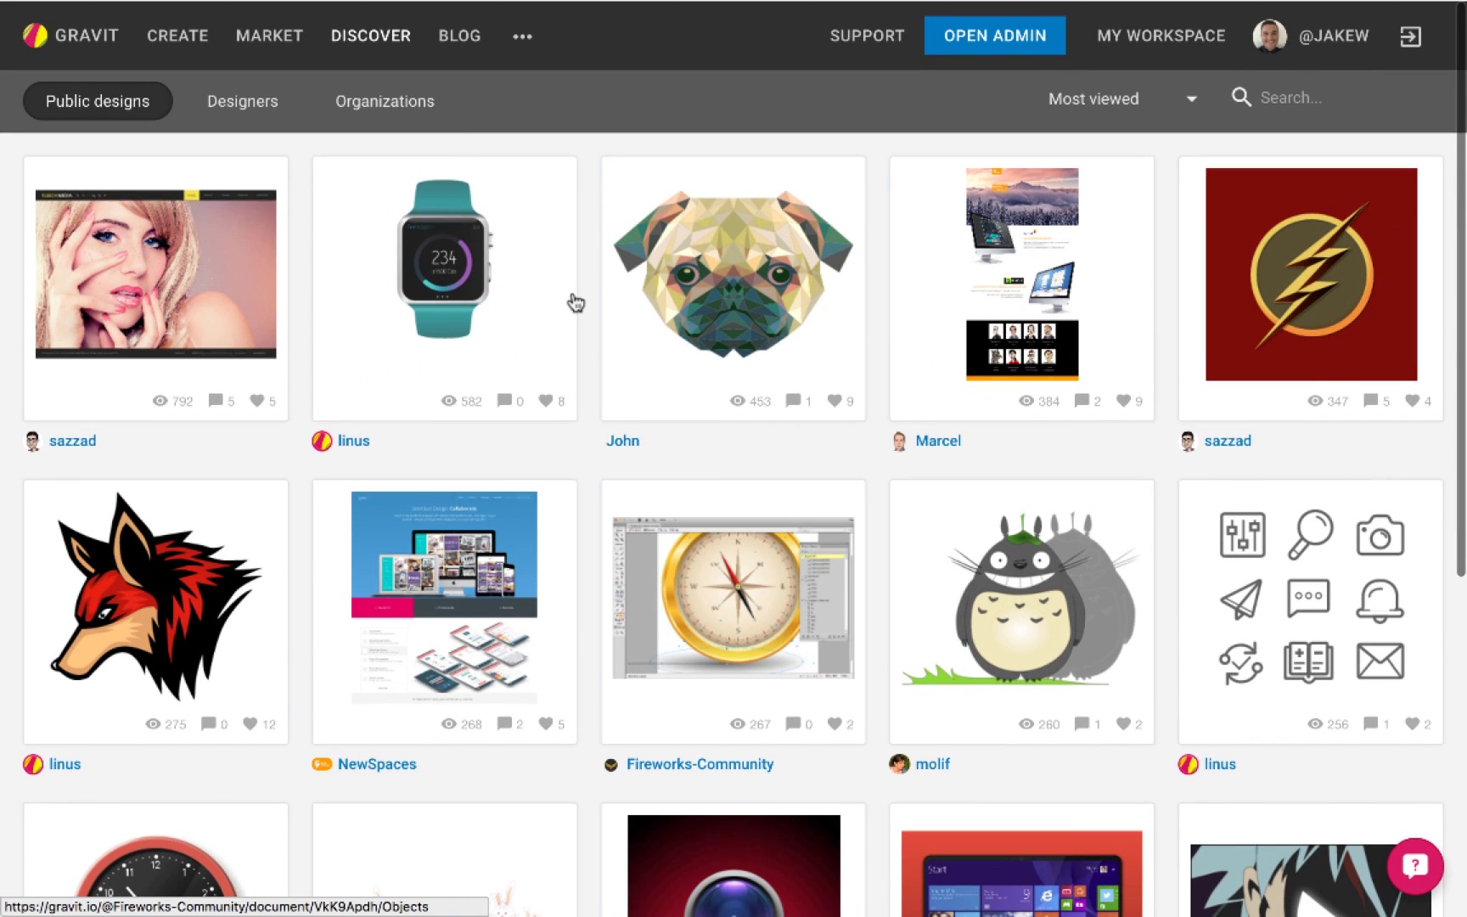
# Step: Sort the template market by most viewed, then show its Components listings
pyautogui.click(294, 41)
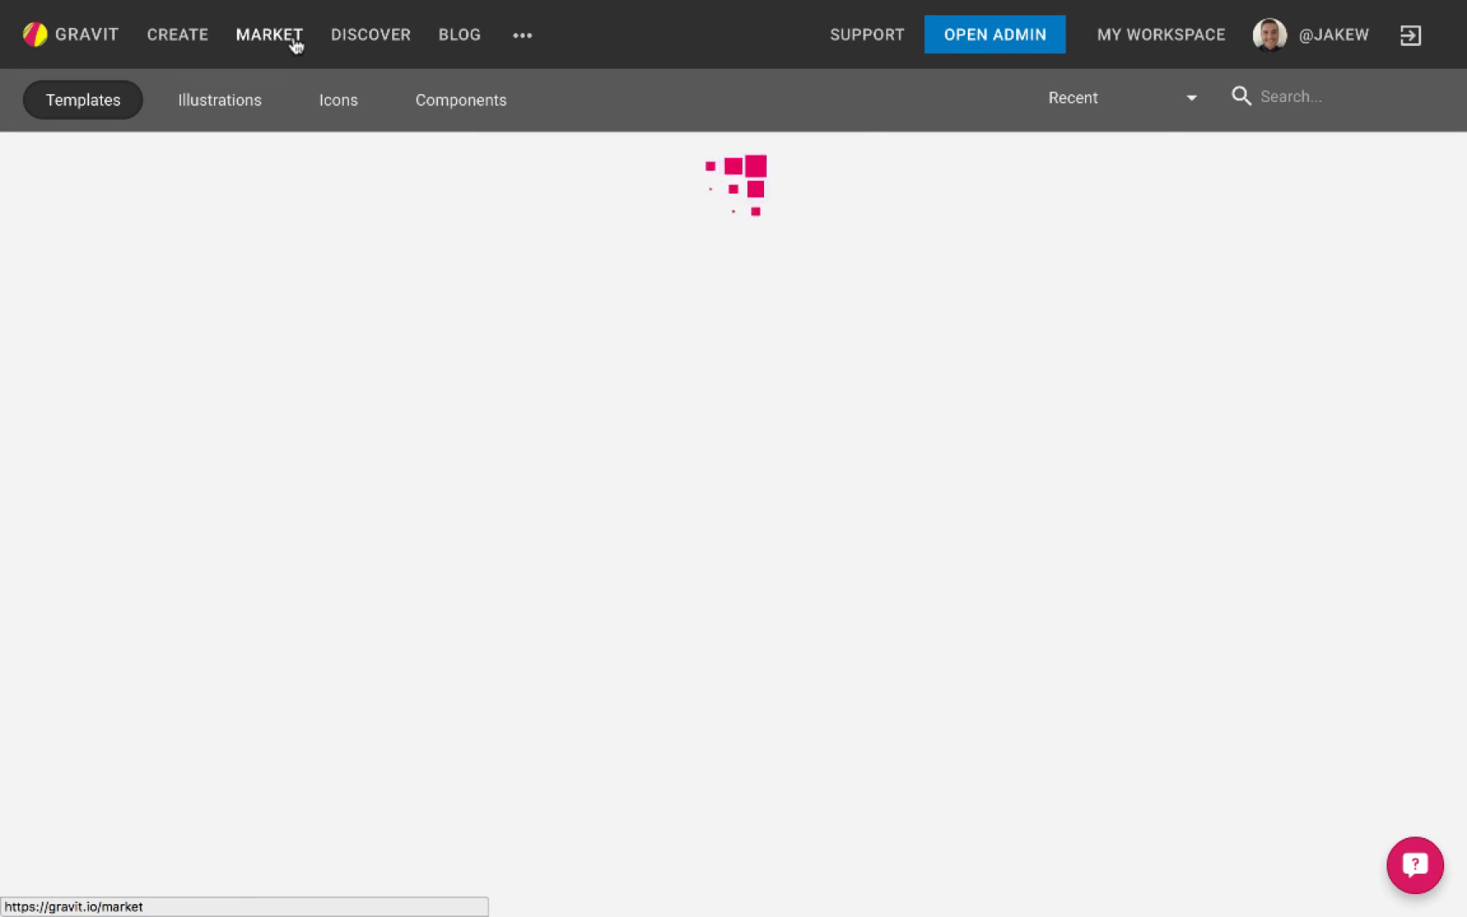
pyautogui.scroll(-6, 468, 360)
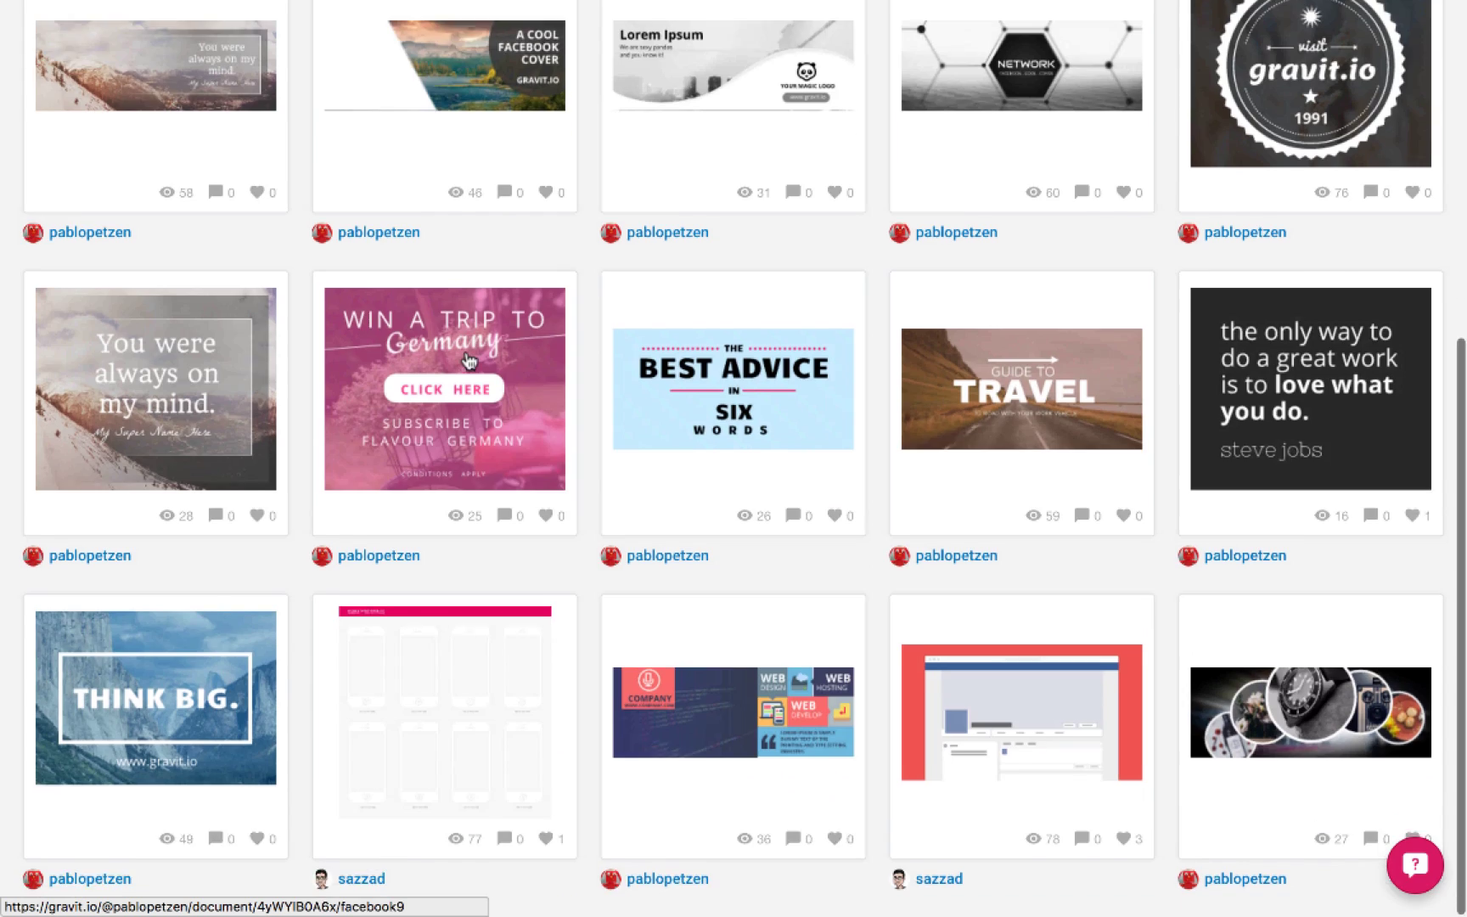
pyautogui.scroll(6, 469, 360)
pyautogui.click(1169, 99)
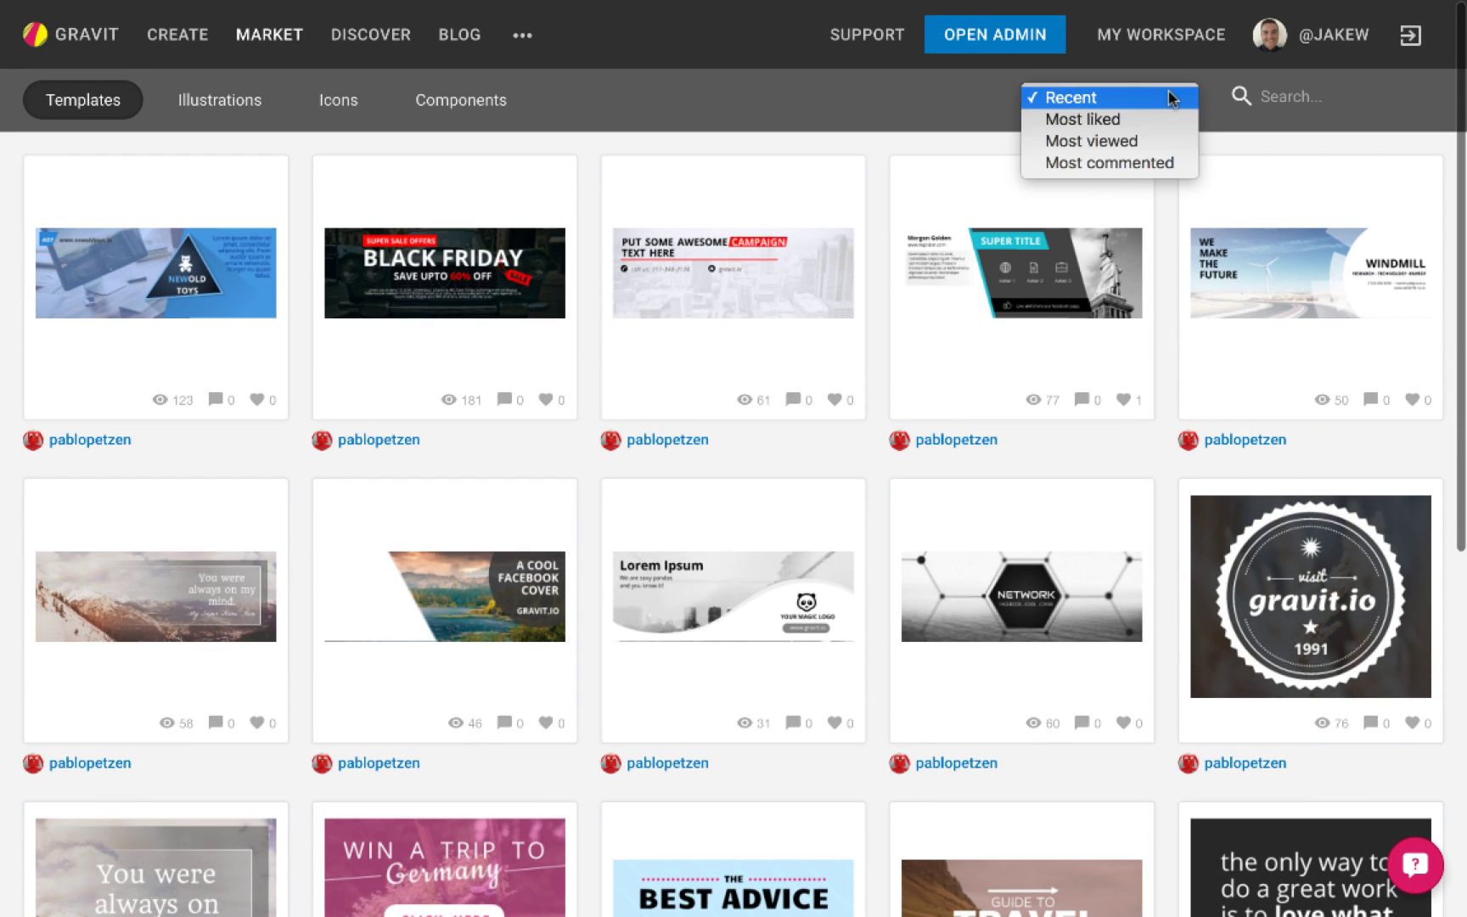
pyautogui.click(1156, 142)
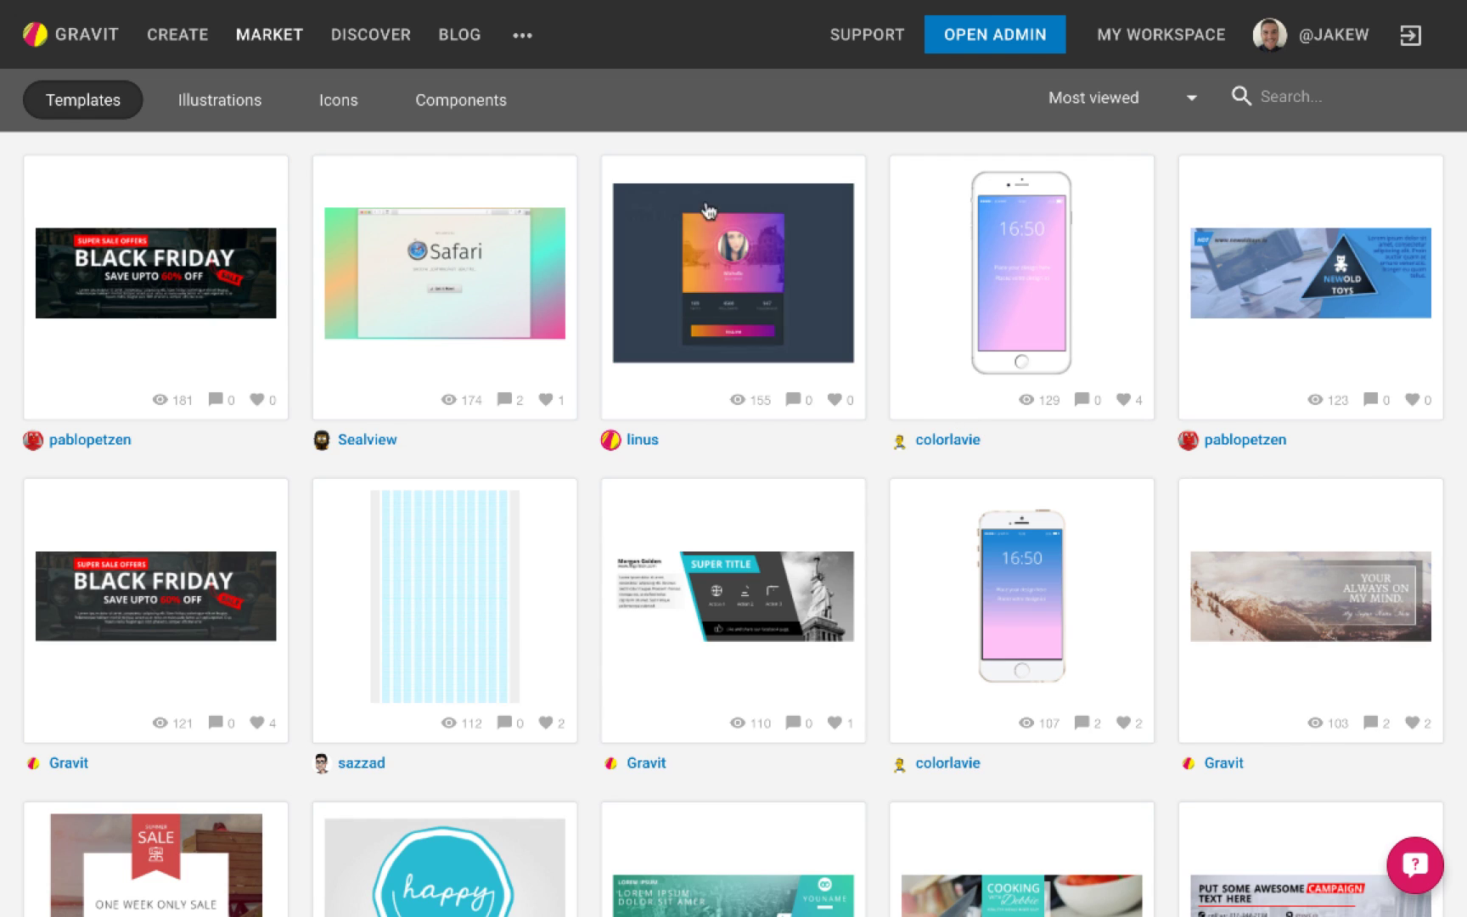
pyautogui.click(485, 119)
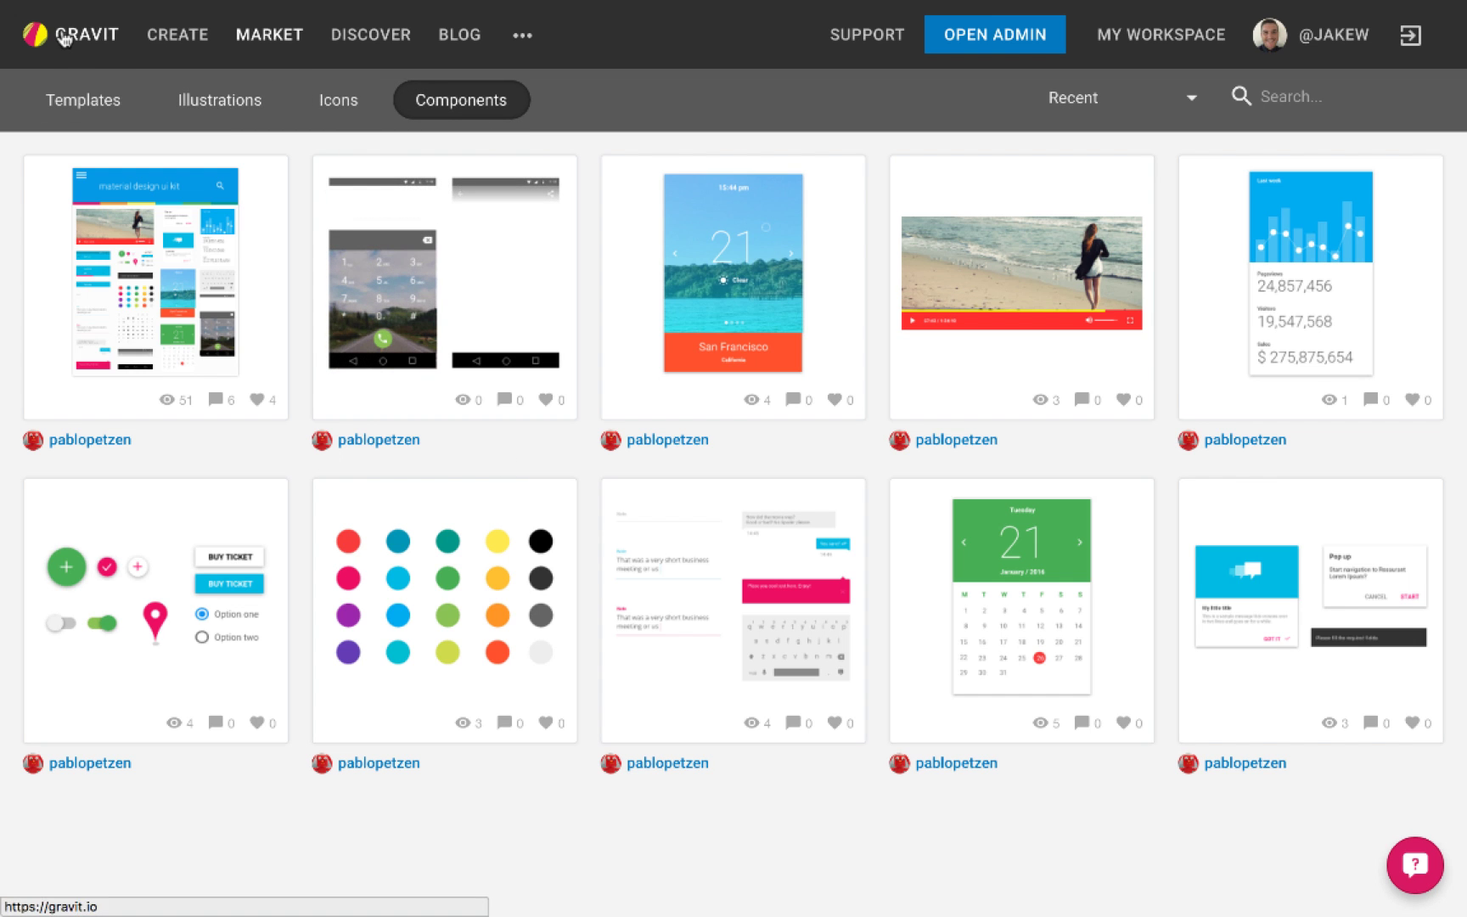
# Step: From the home page, create a blank 800 × 600 pixel design after glancing at templates
pyautogui.click(65, 39)
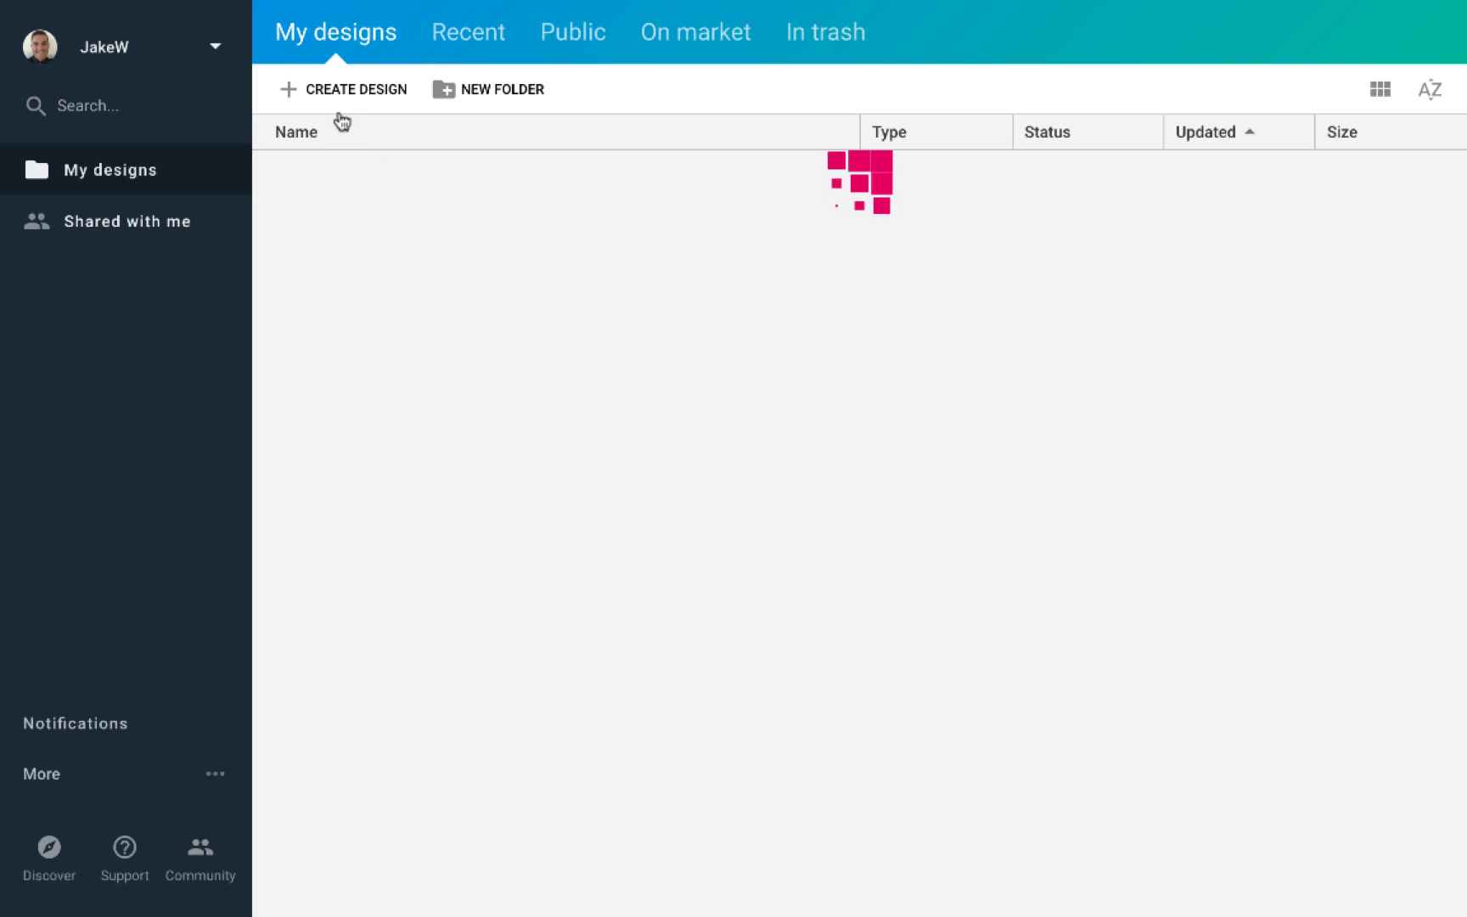
pyautogui.click(340, 106)
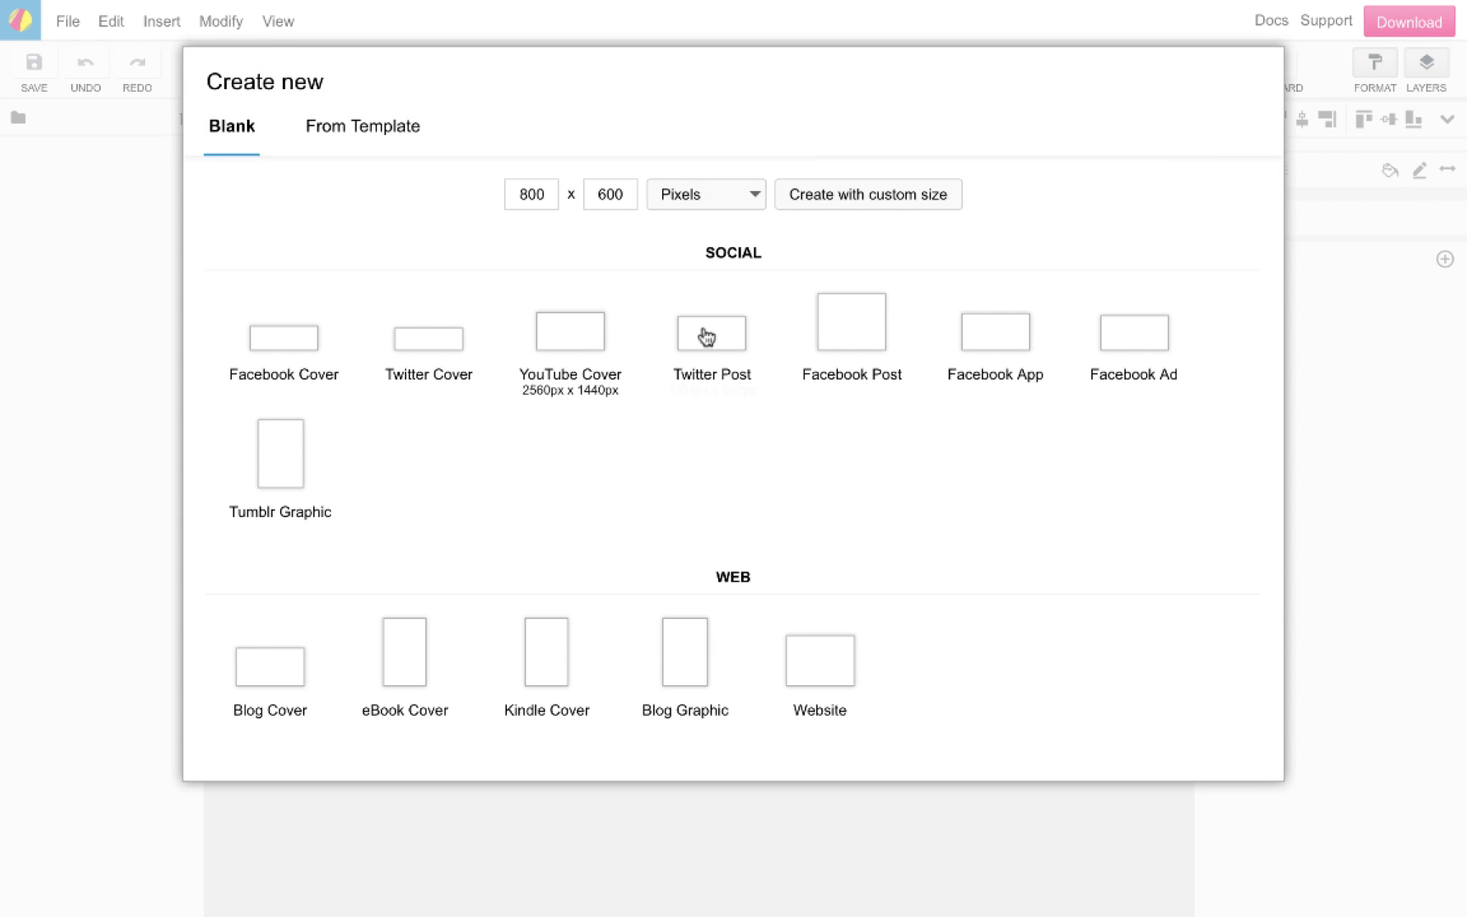
pyautogui.click(354, 136)
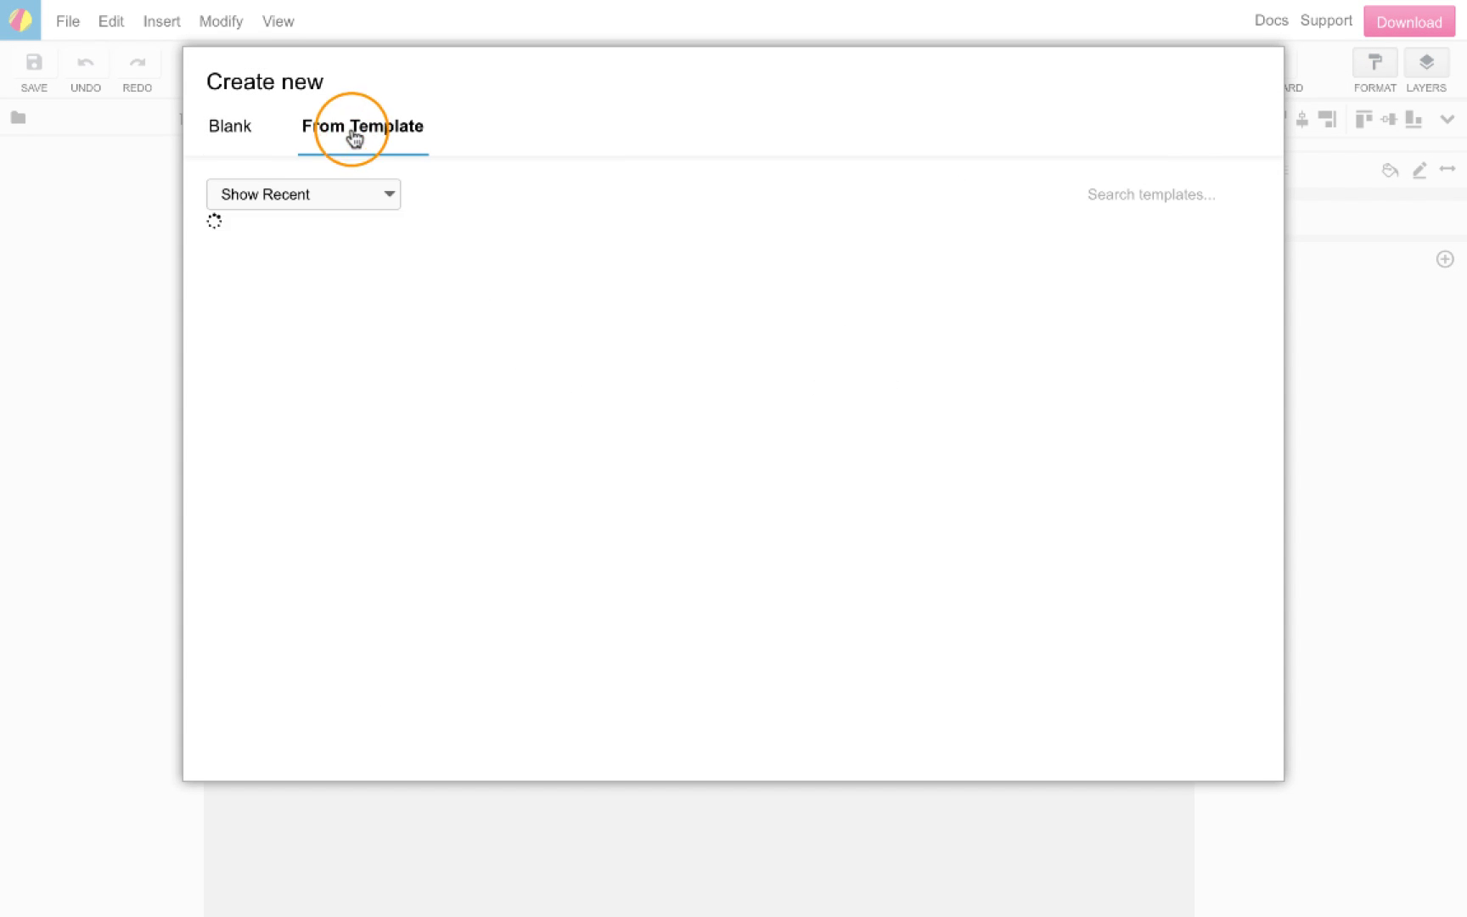
pyautogui.click(239, 131)
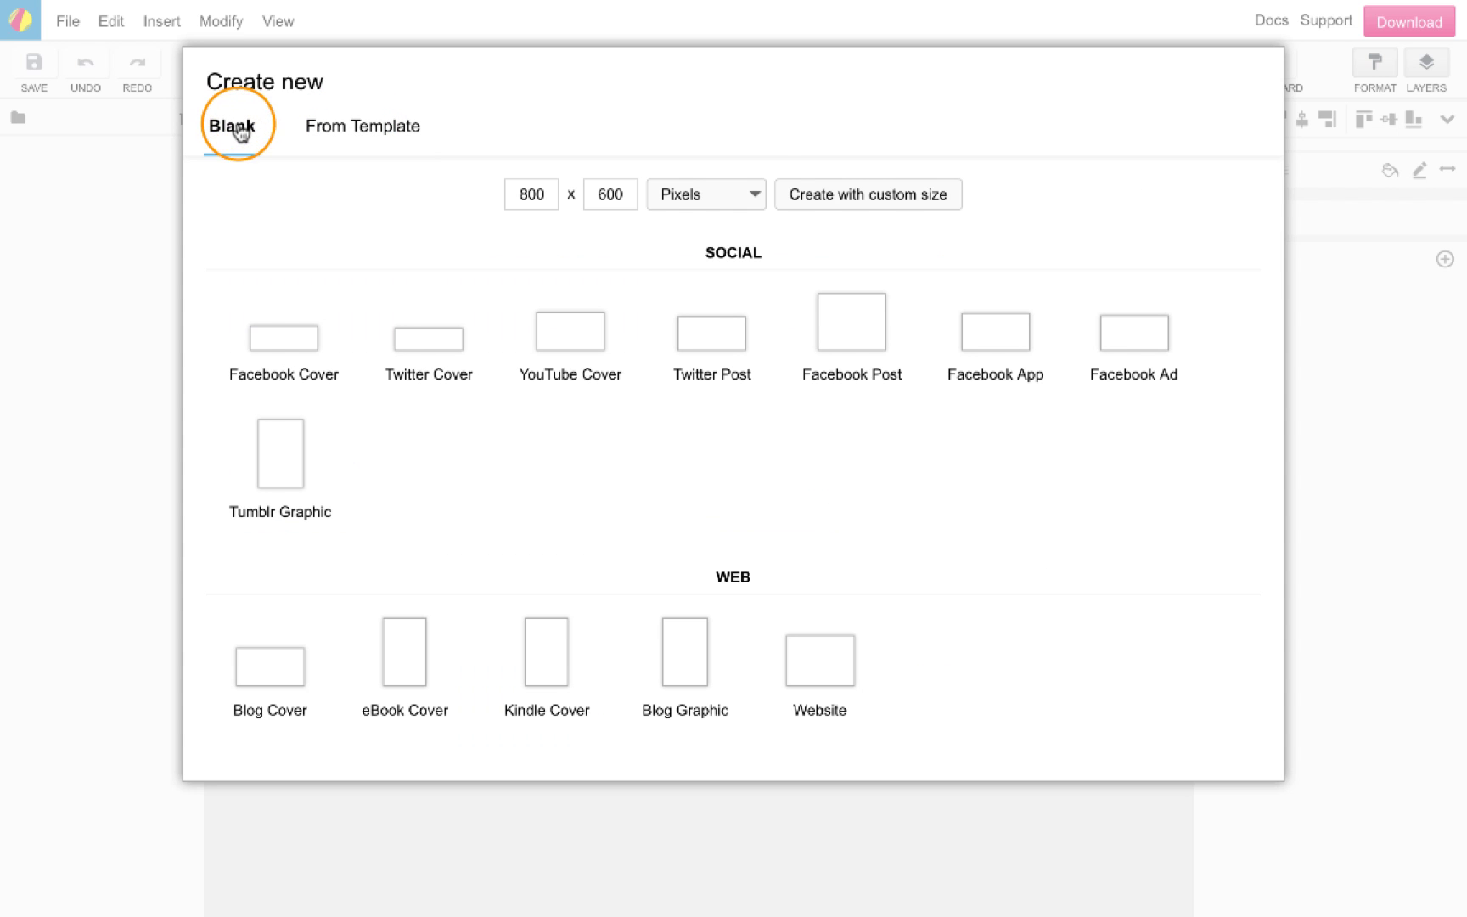
pyautogui.click(930, 196)
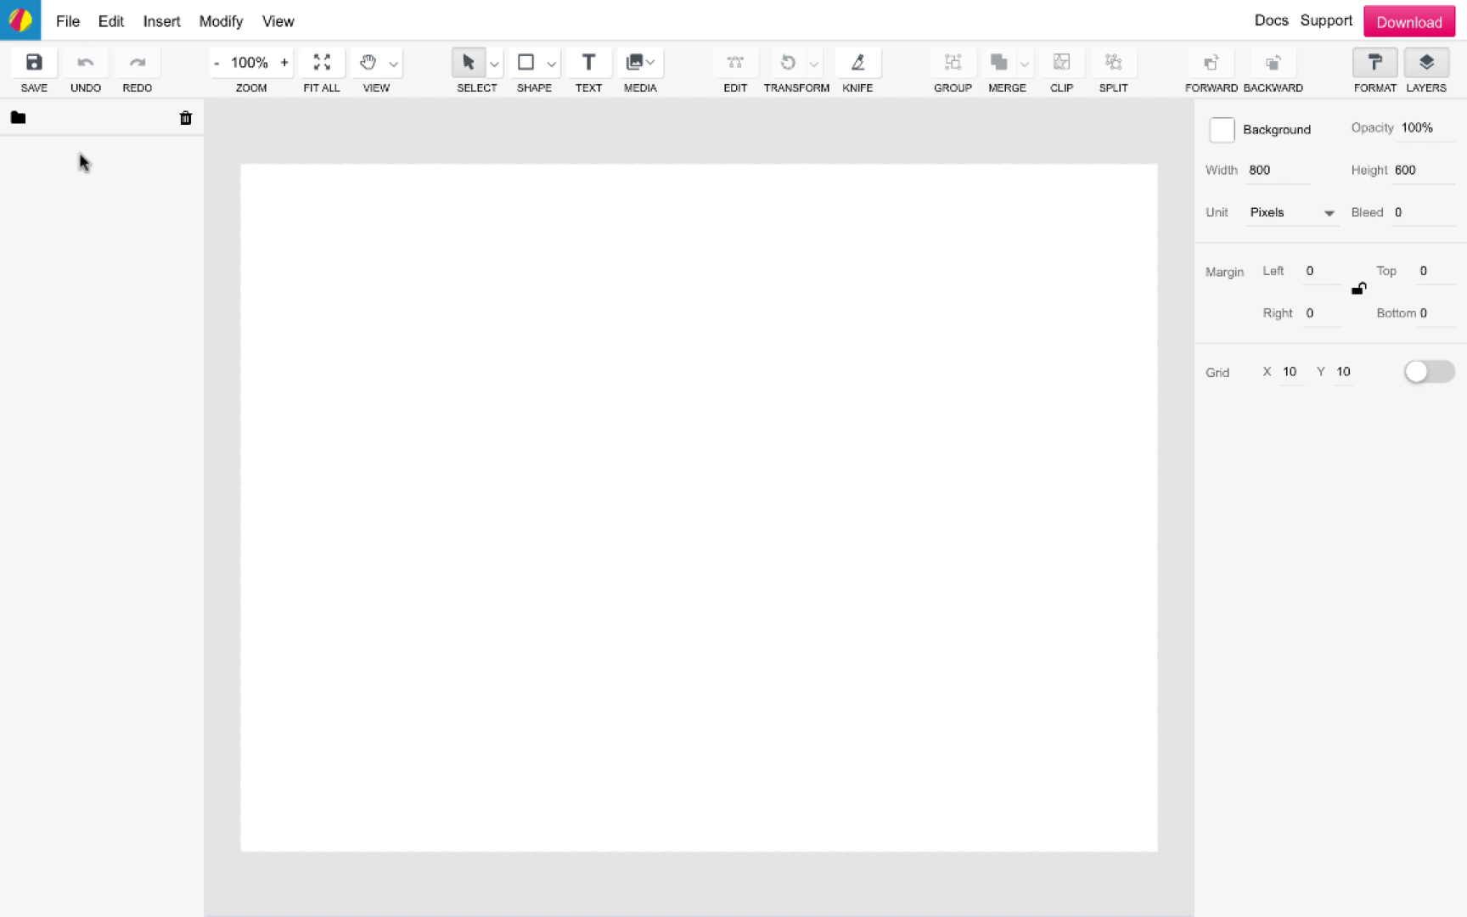
pyautogui.click(68, 22)
pyautogui.moveTo(135, 199)
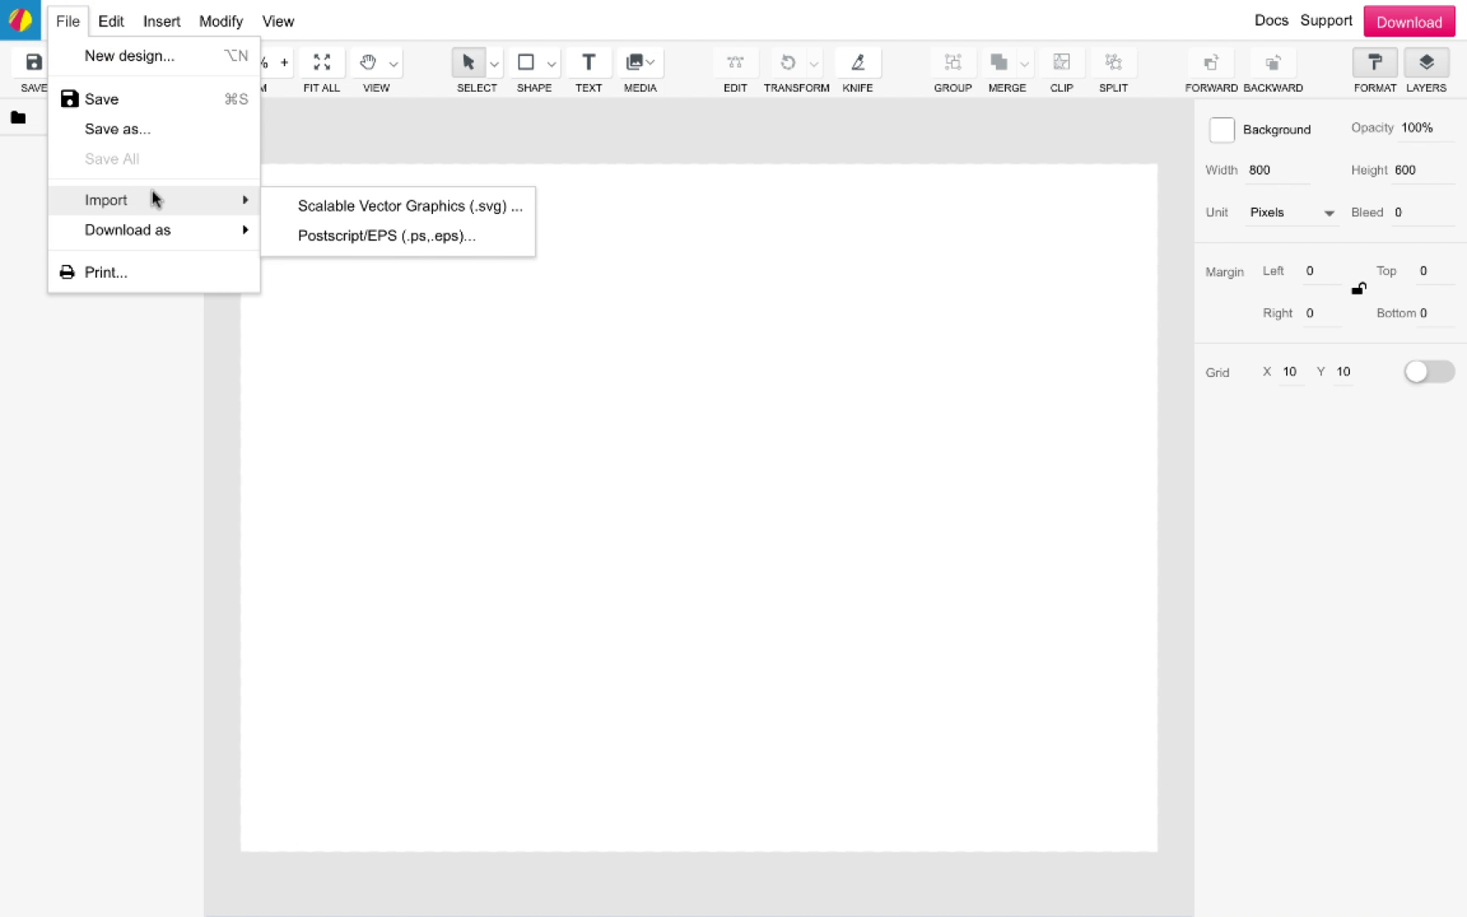
pyautogui.moveTo(208, 234)
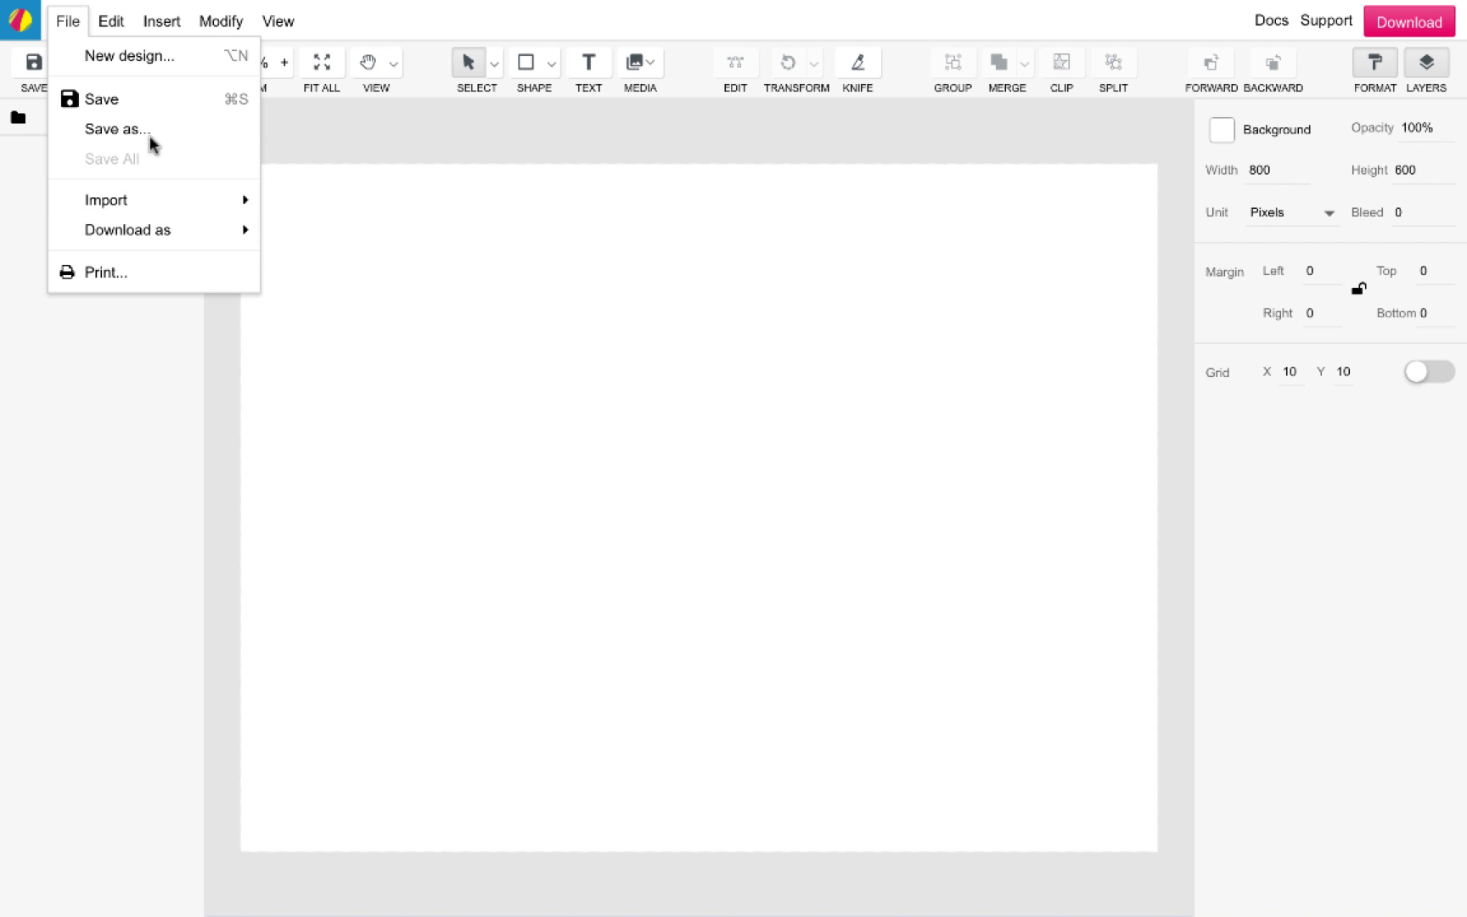
pyautogui.click(242, 32)
pyautogui.moveTo(270, 34)
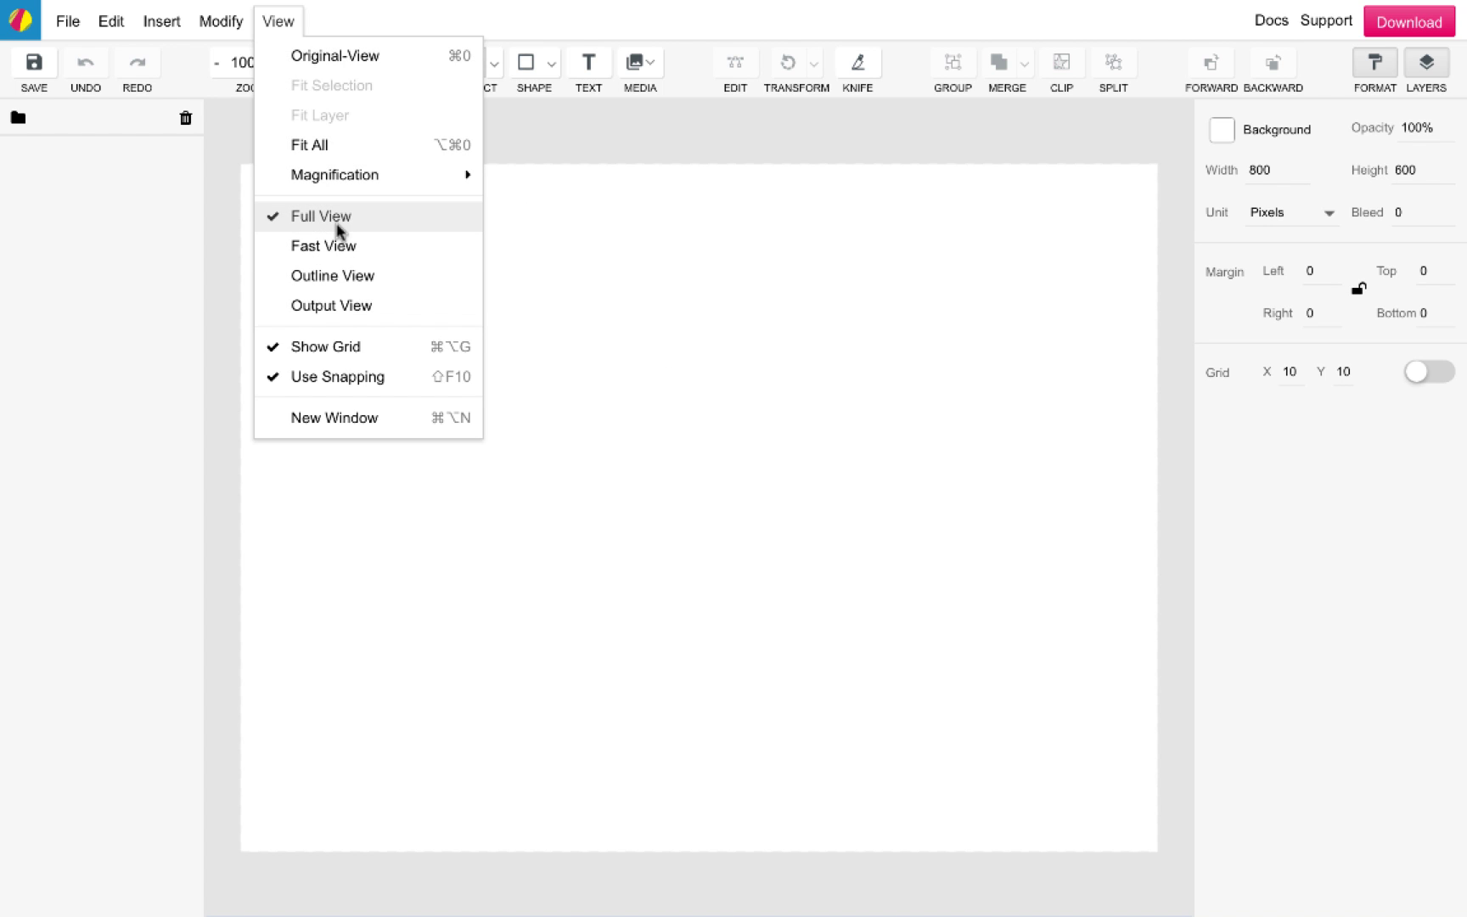
pyautogui.click(338, 299)
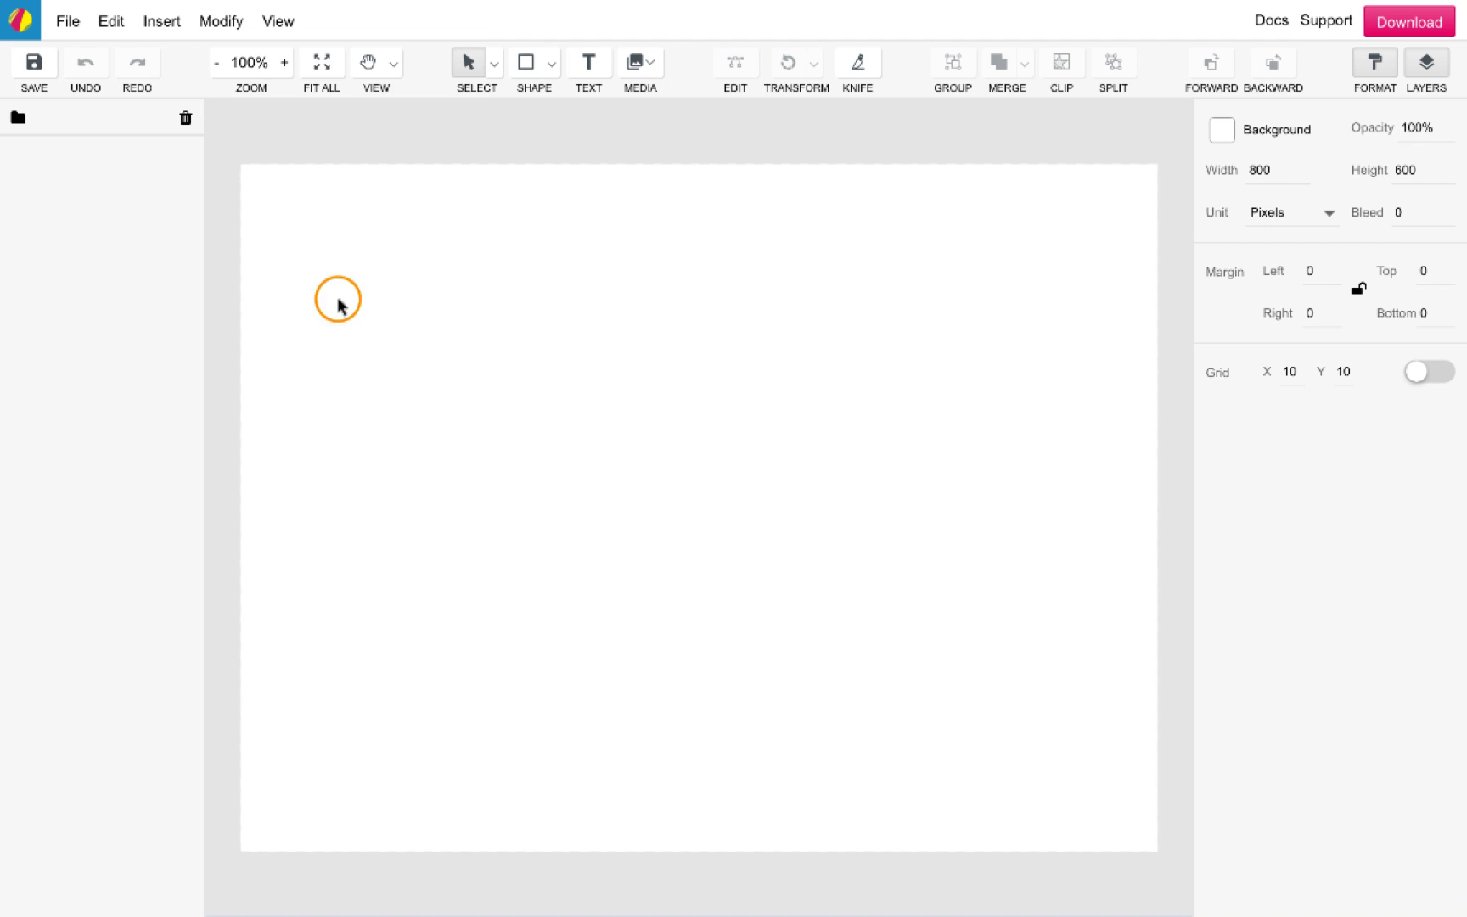
pyautogui.click(280, 34)
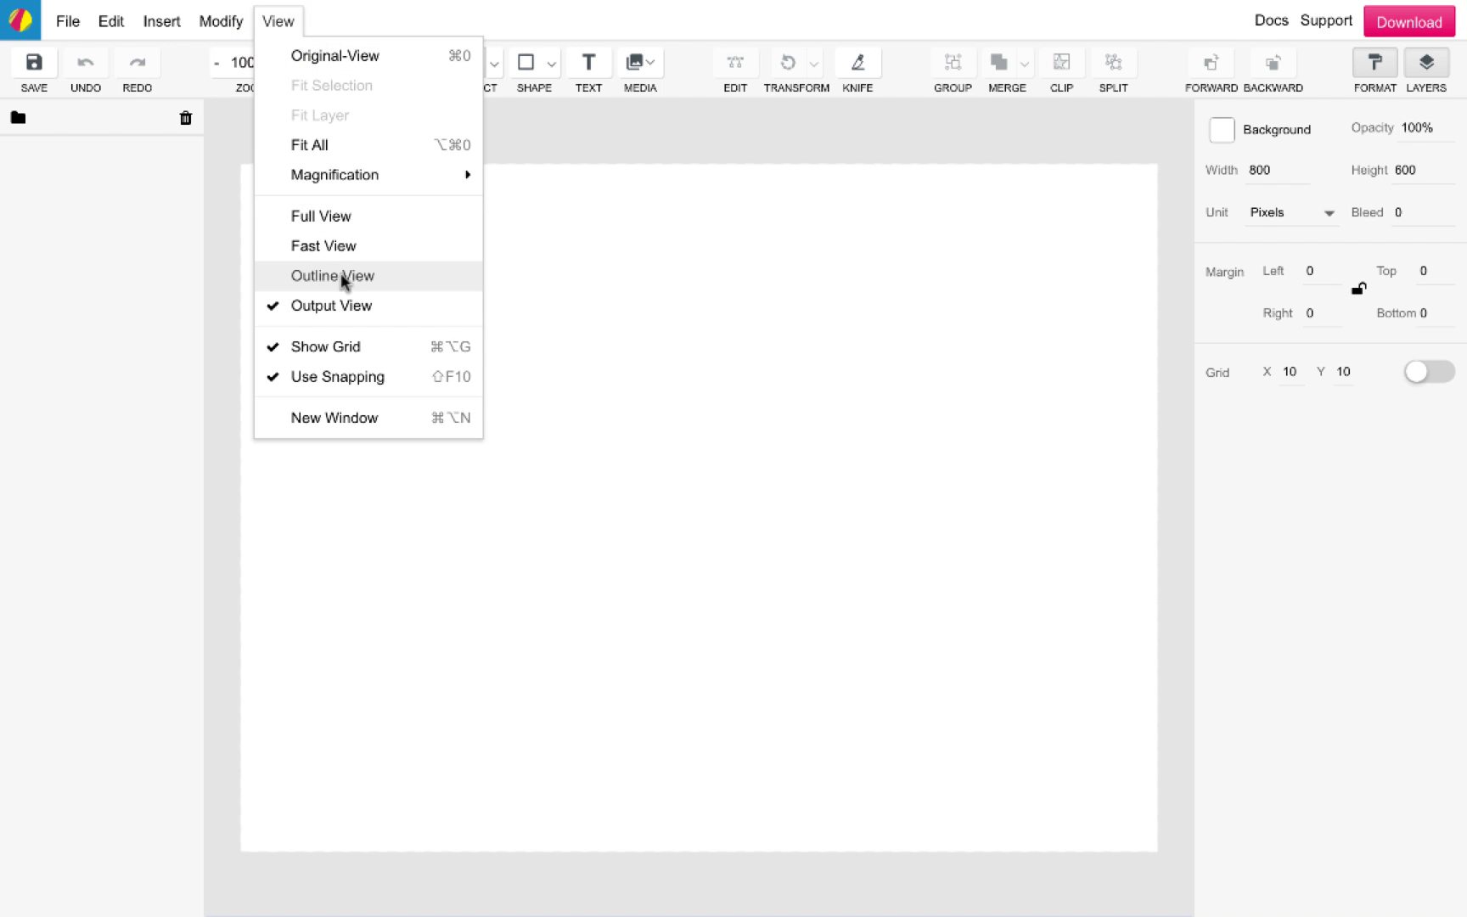
pyautogui.click(342, 221)
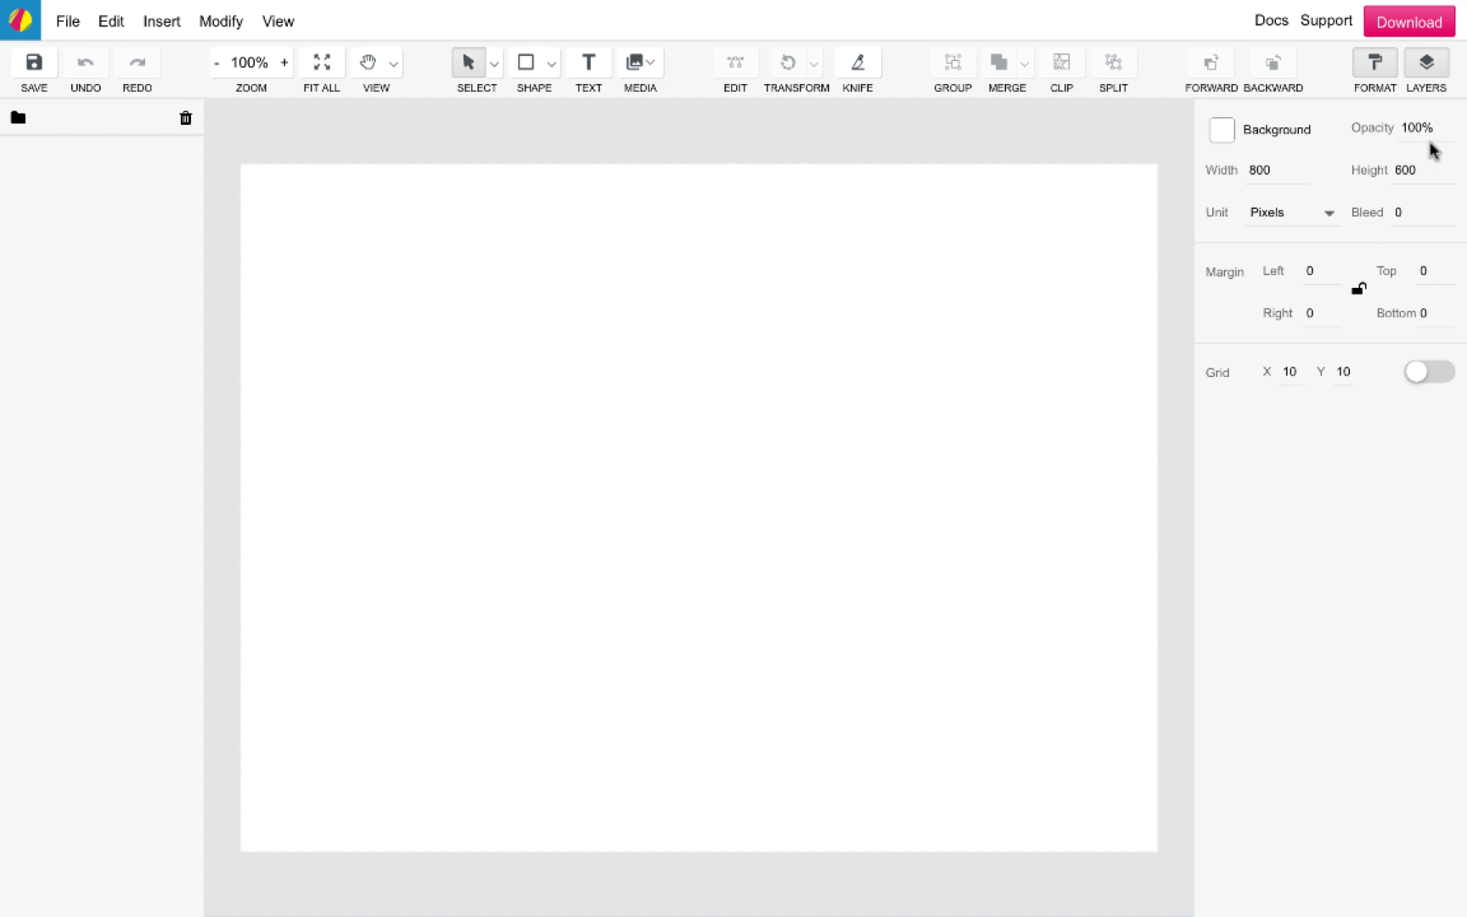
pyautogui.click(1430, 71)
pyautogui.click(1430, 72)
# Step: Zoom the canvas to 25%, then fit the whole artboard in the window
pyautogui.click(250, 62)
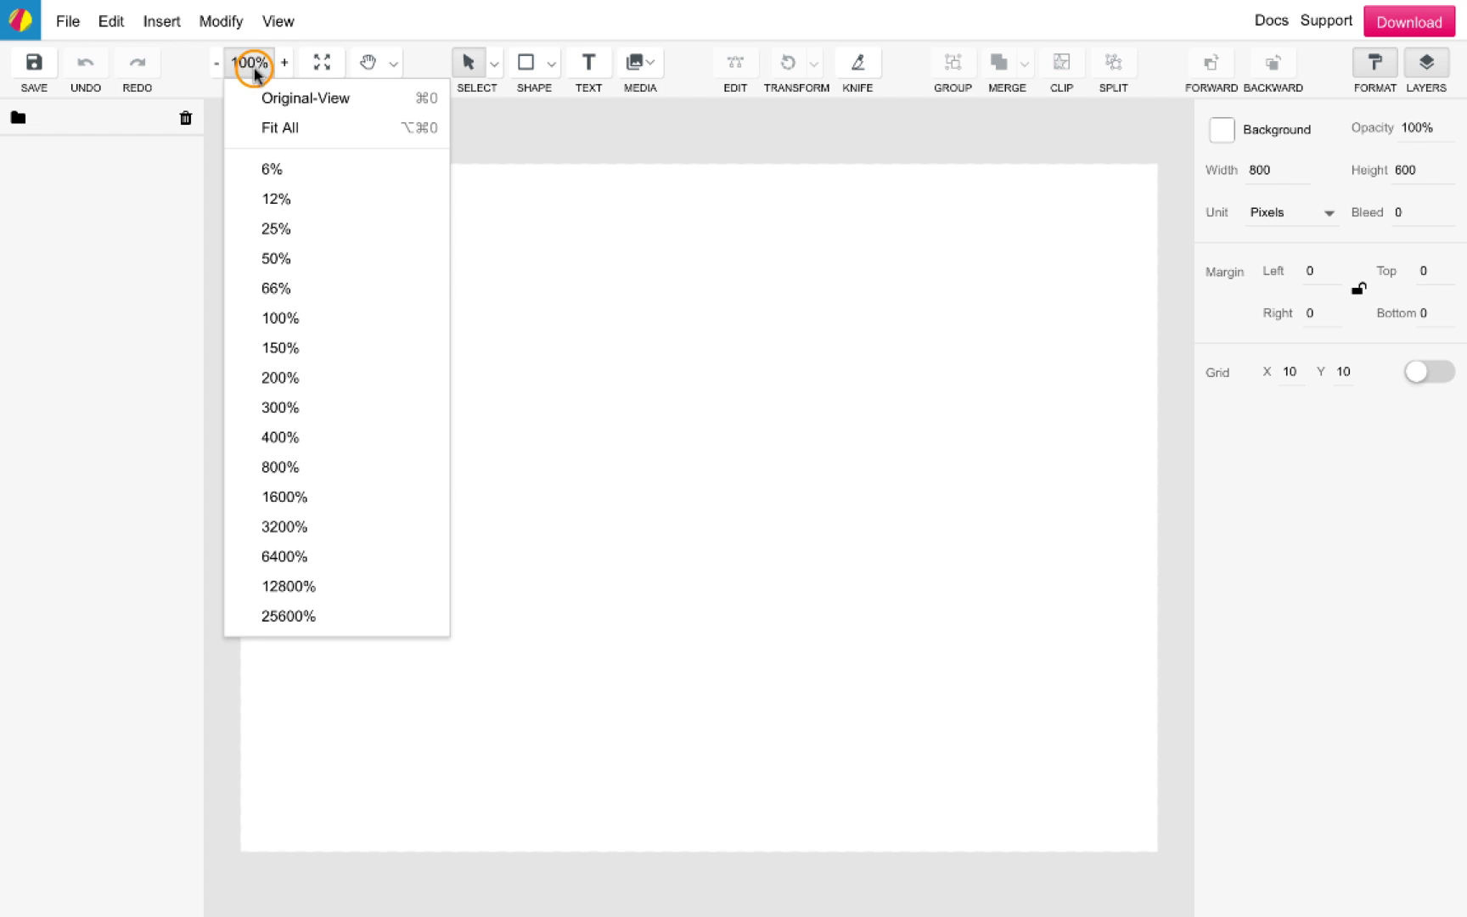
pyautogui.click(304, 238)
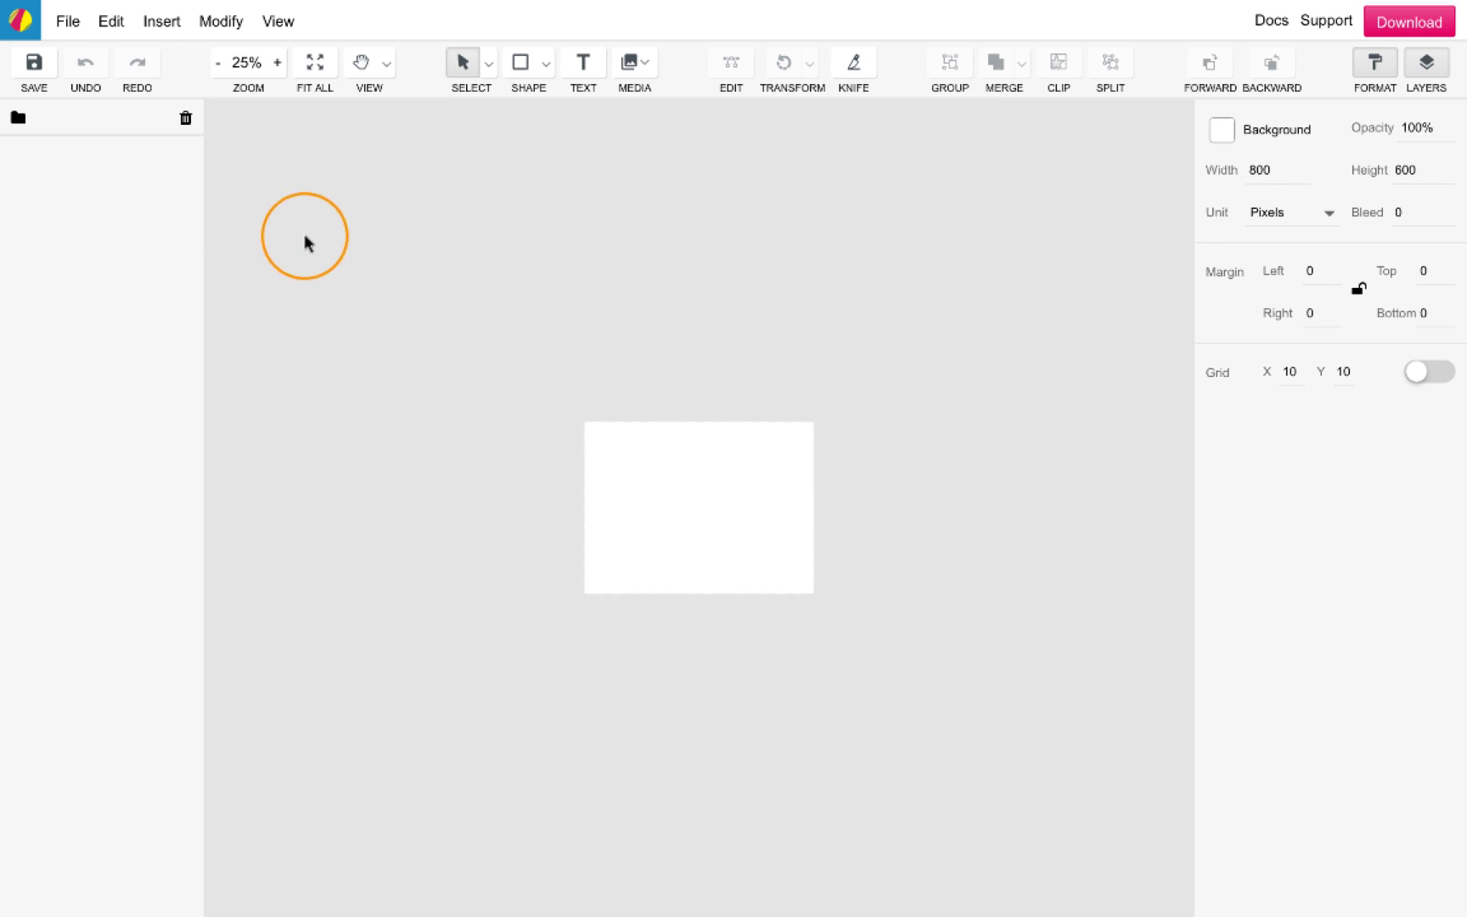
pyautogui.click(312, 64)
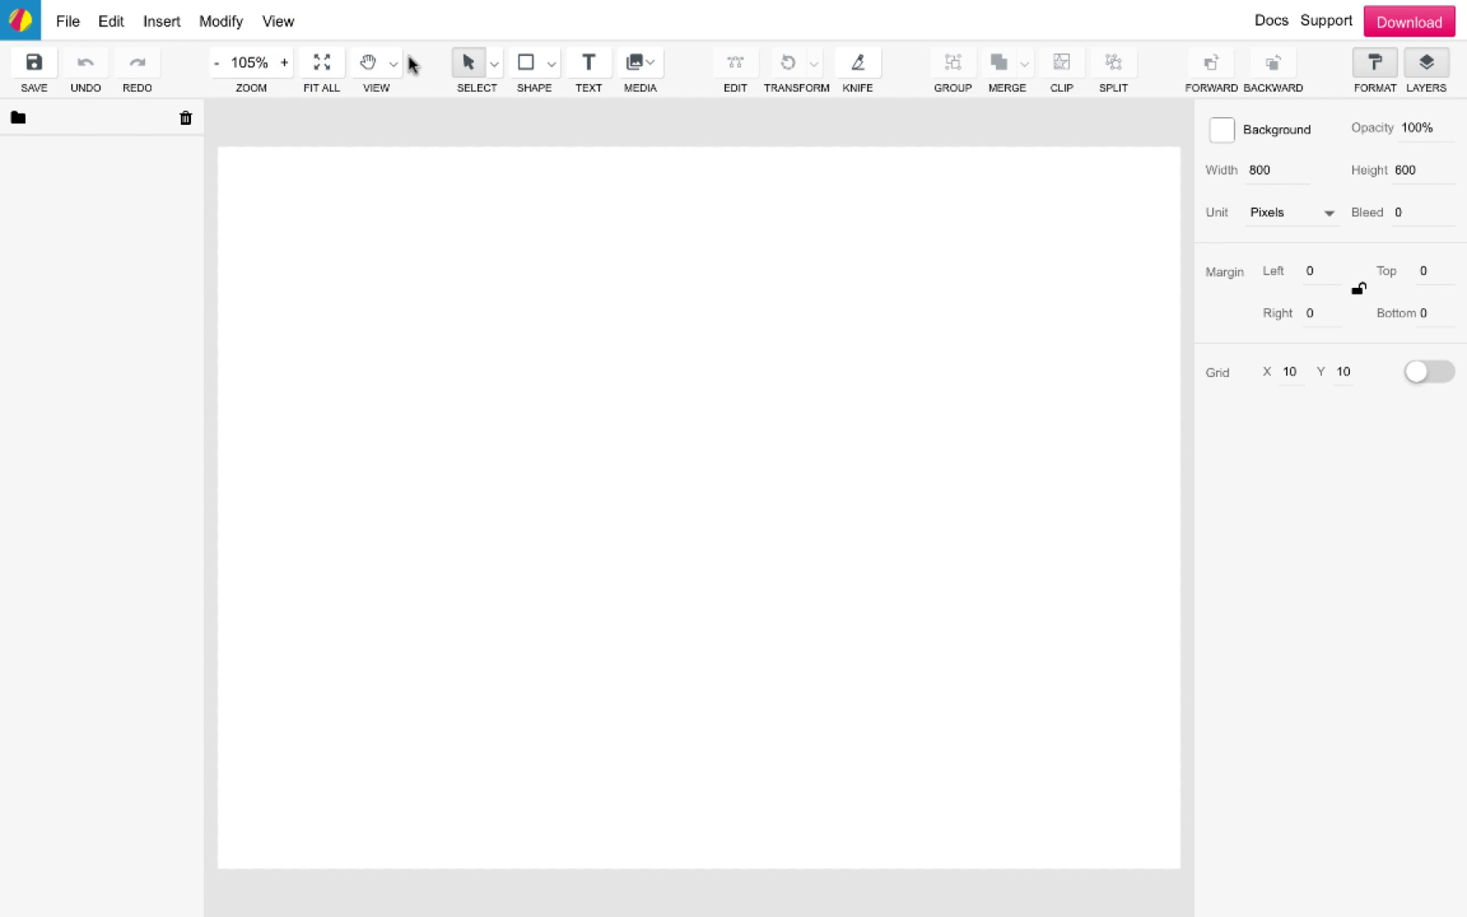
# Step: Try the Pan tool, then switch to the Zoom tool and scroll around the canvas
pyautogui.click(394, 62)
pyautogui.click(413, 98)
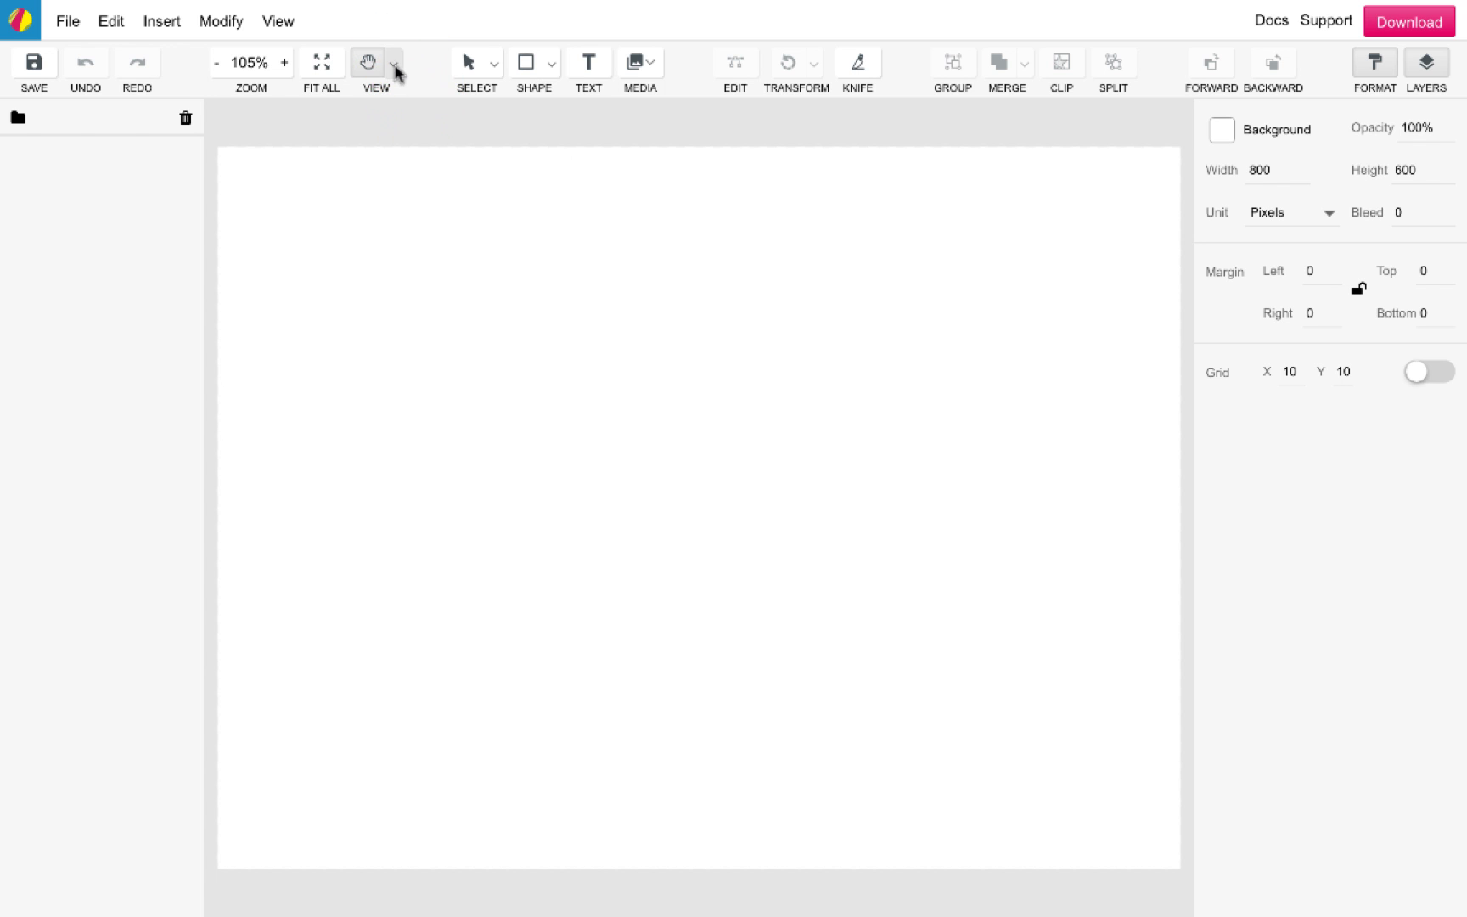
pyautogui.click(394, 63)
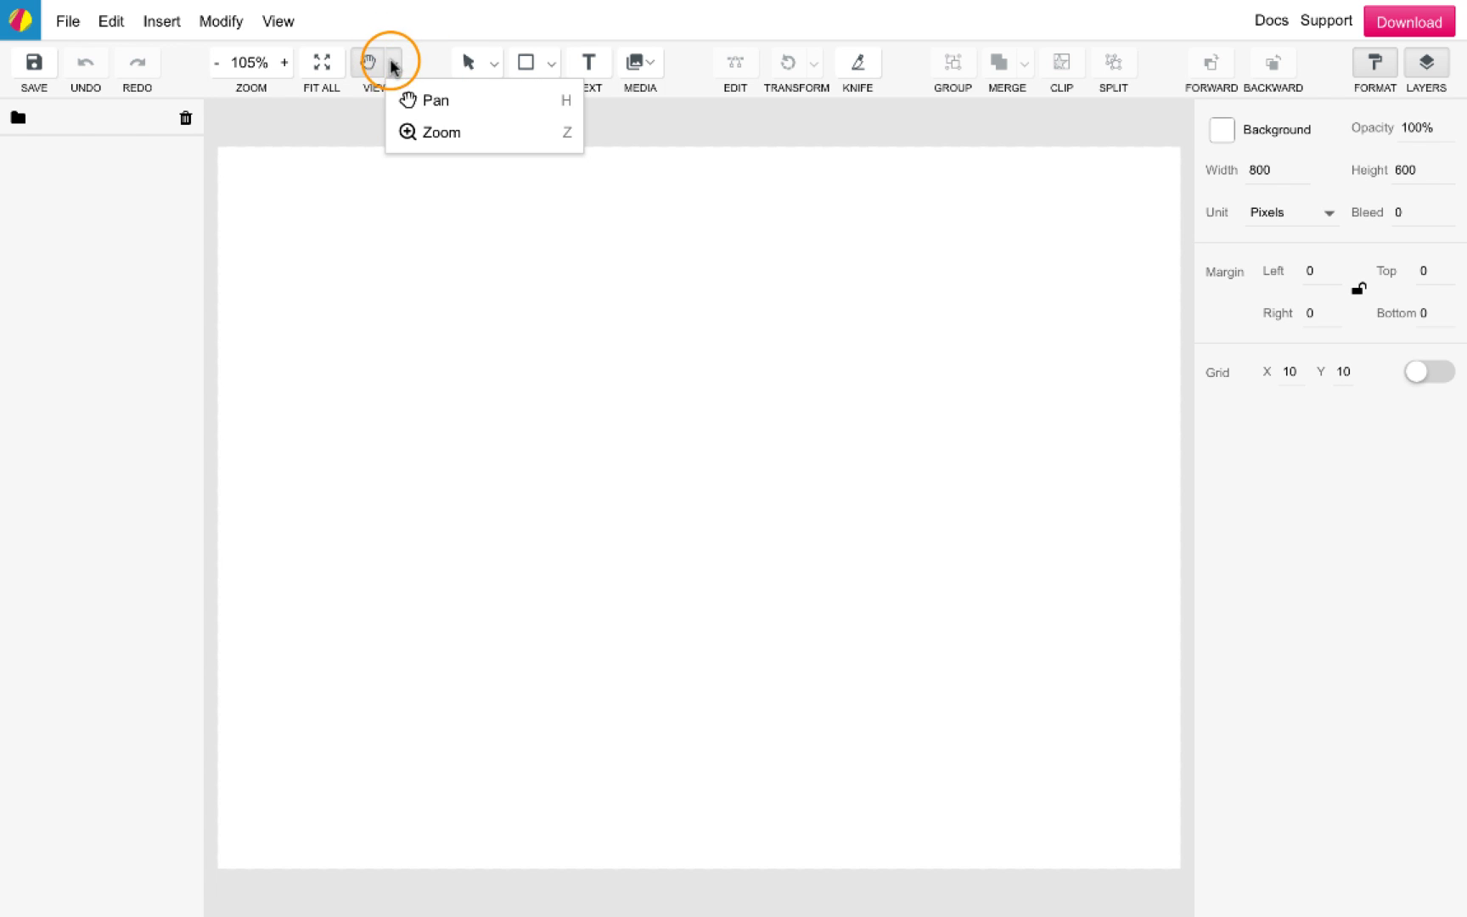
pyautogui.click(539, 134)
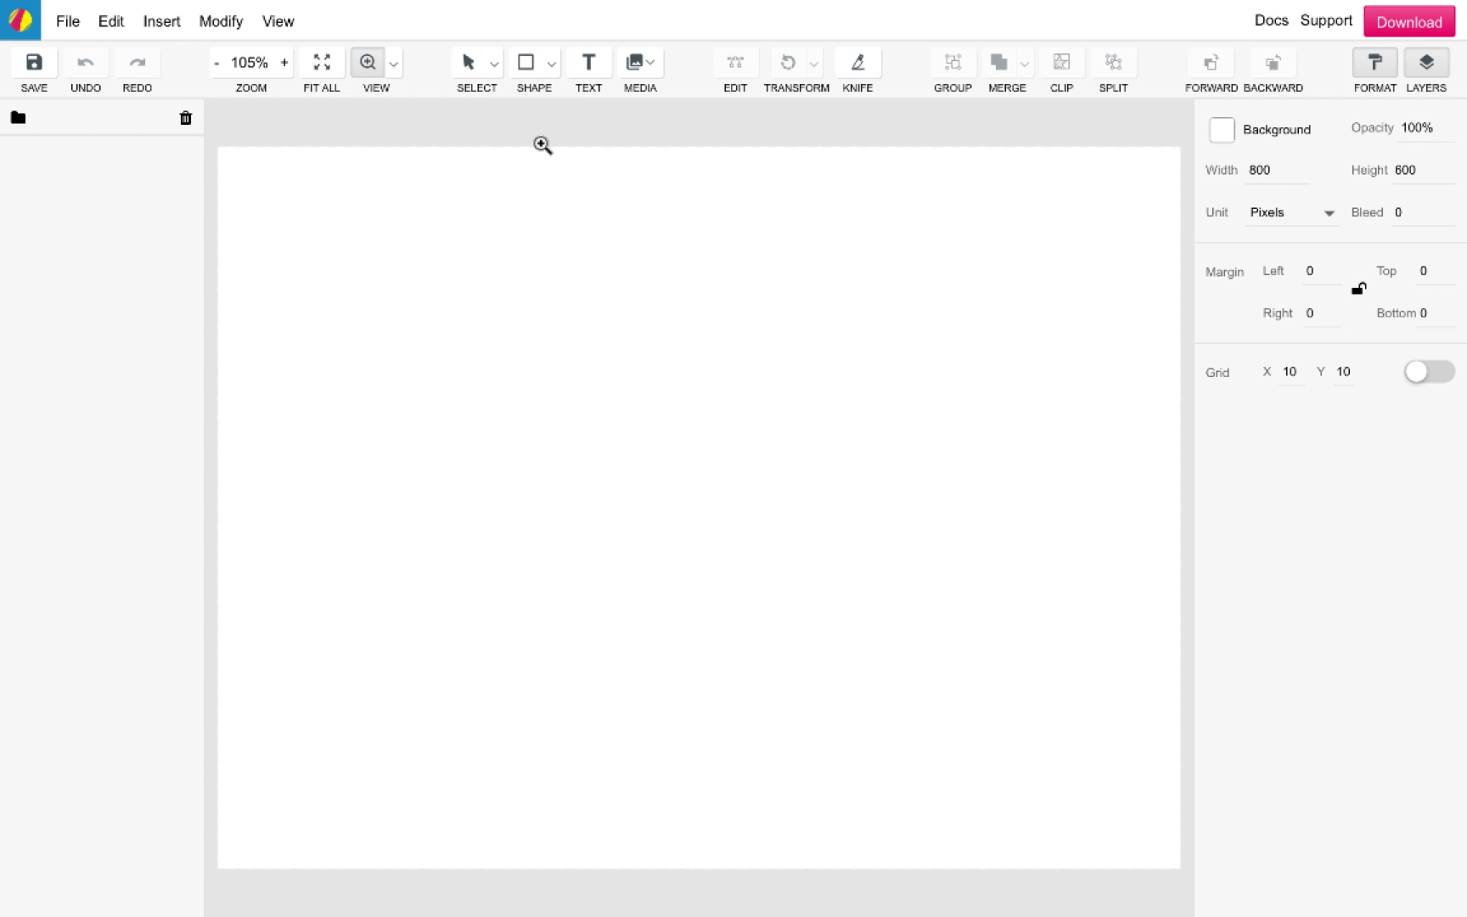
pyautogui.scroll(3, 543, 145)
pyautogui.scroll(-3, 542, 145)
pyautogui.hscroll(2, 543, 145)
pyautogui.hscroll(-1, 542, 145)
pyautogui.scroll(1, 543, 145)
pyautogui.hscroll(1, 543, 145)
pyautogui.scroll(-2, 543, 145)
pyautogui.hscroll(-1, 543, 145)
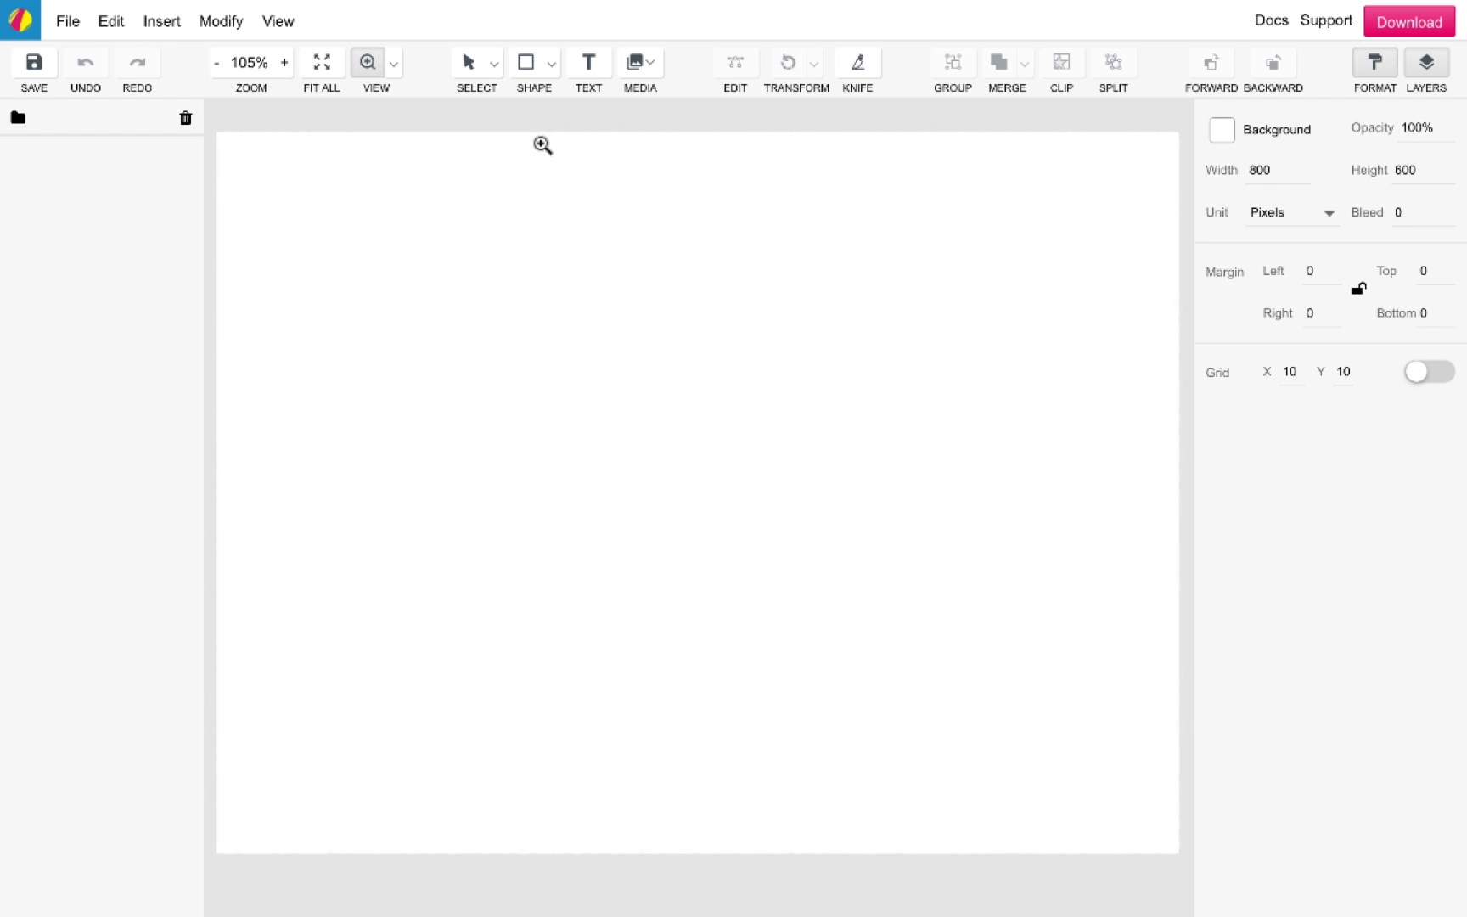
# Step: Refit the artboard and draw a rectangle about 283 × 250 at the canvas's top-left
pyautogui.click(474, 62)
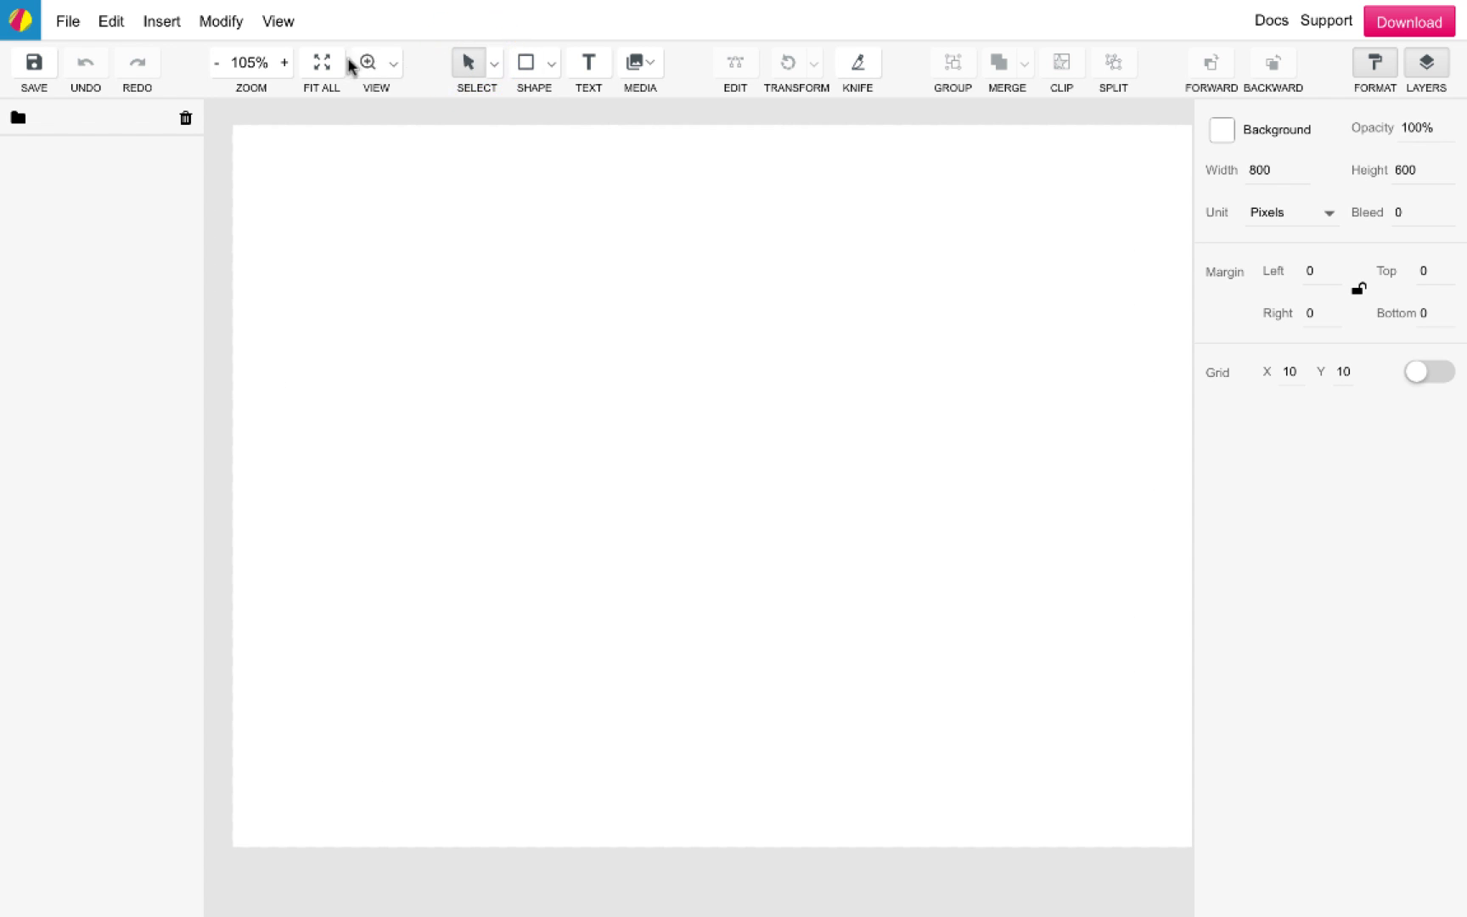
pyautogui.click(326, 64)
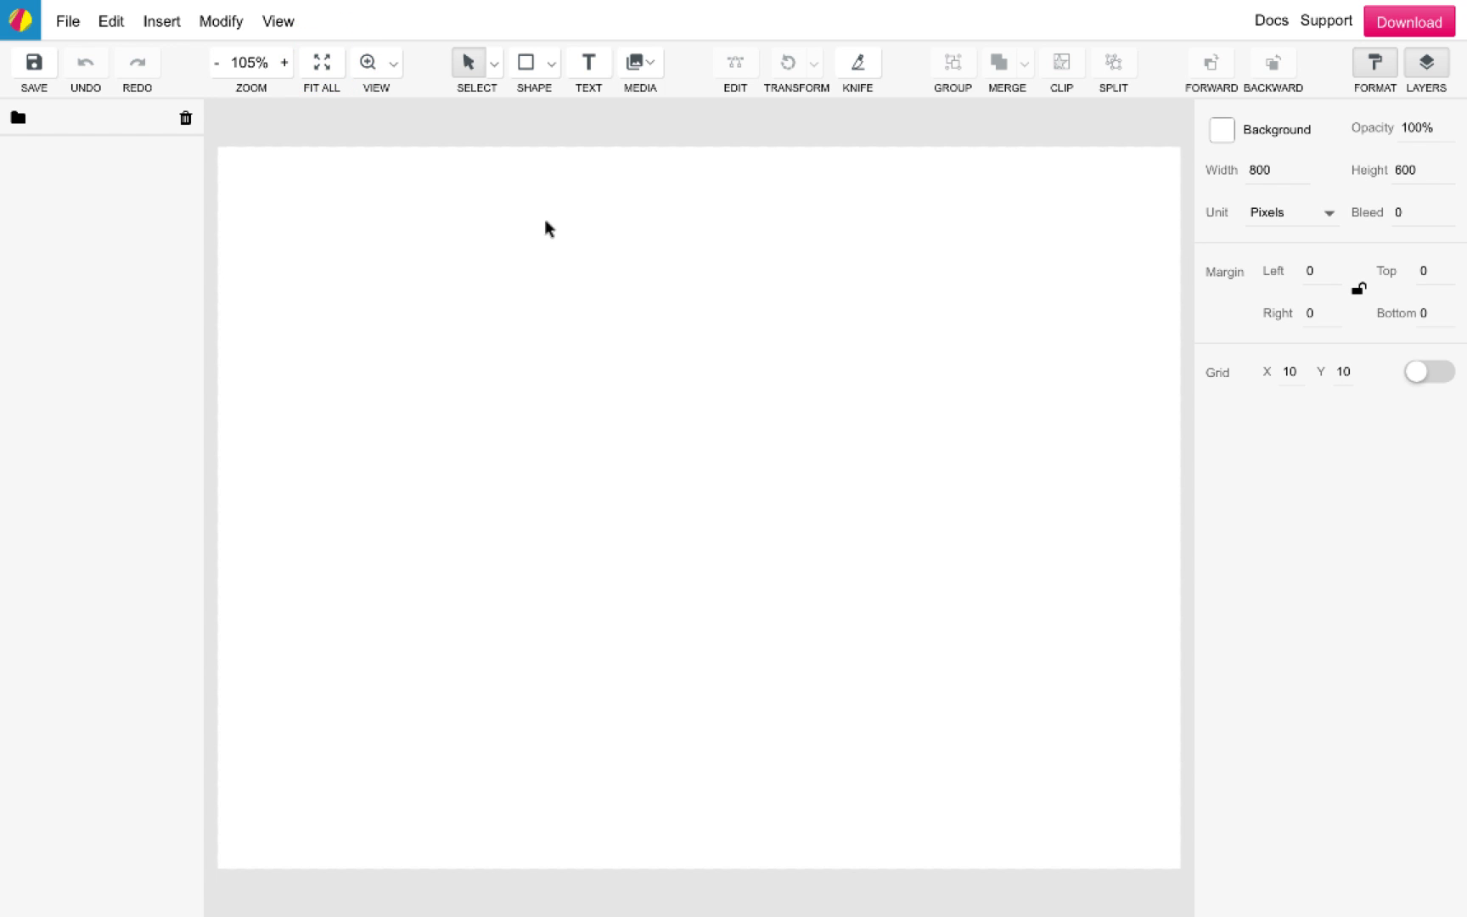
pyautogui.click(553, 72)
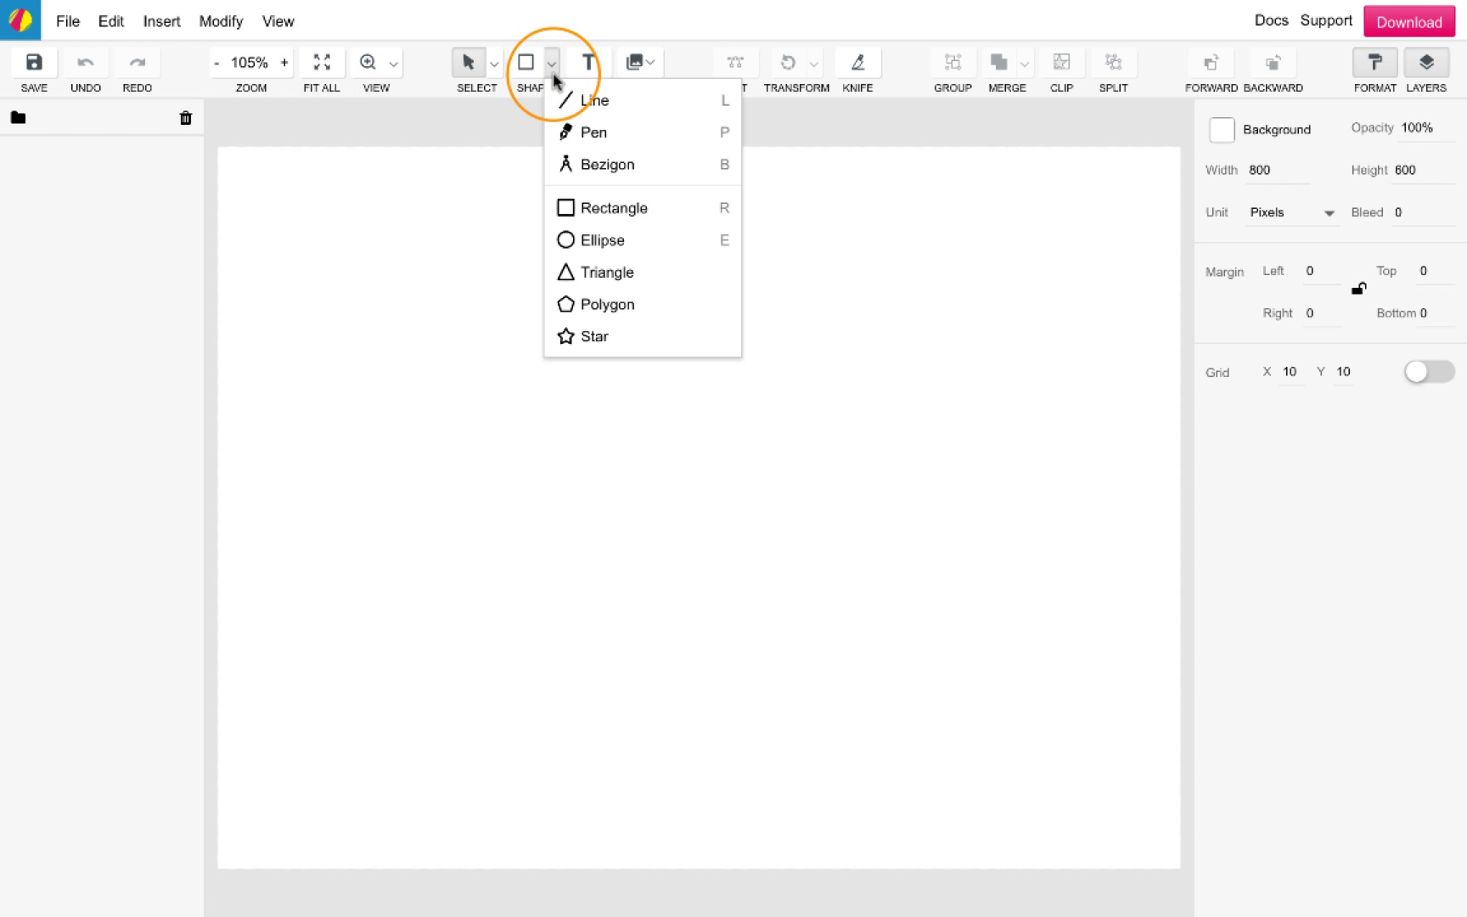
pyautogui.click(632, 213)
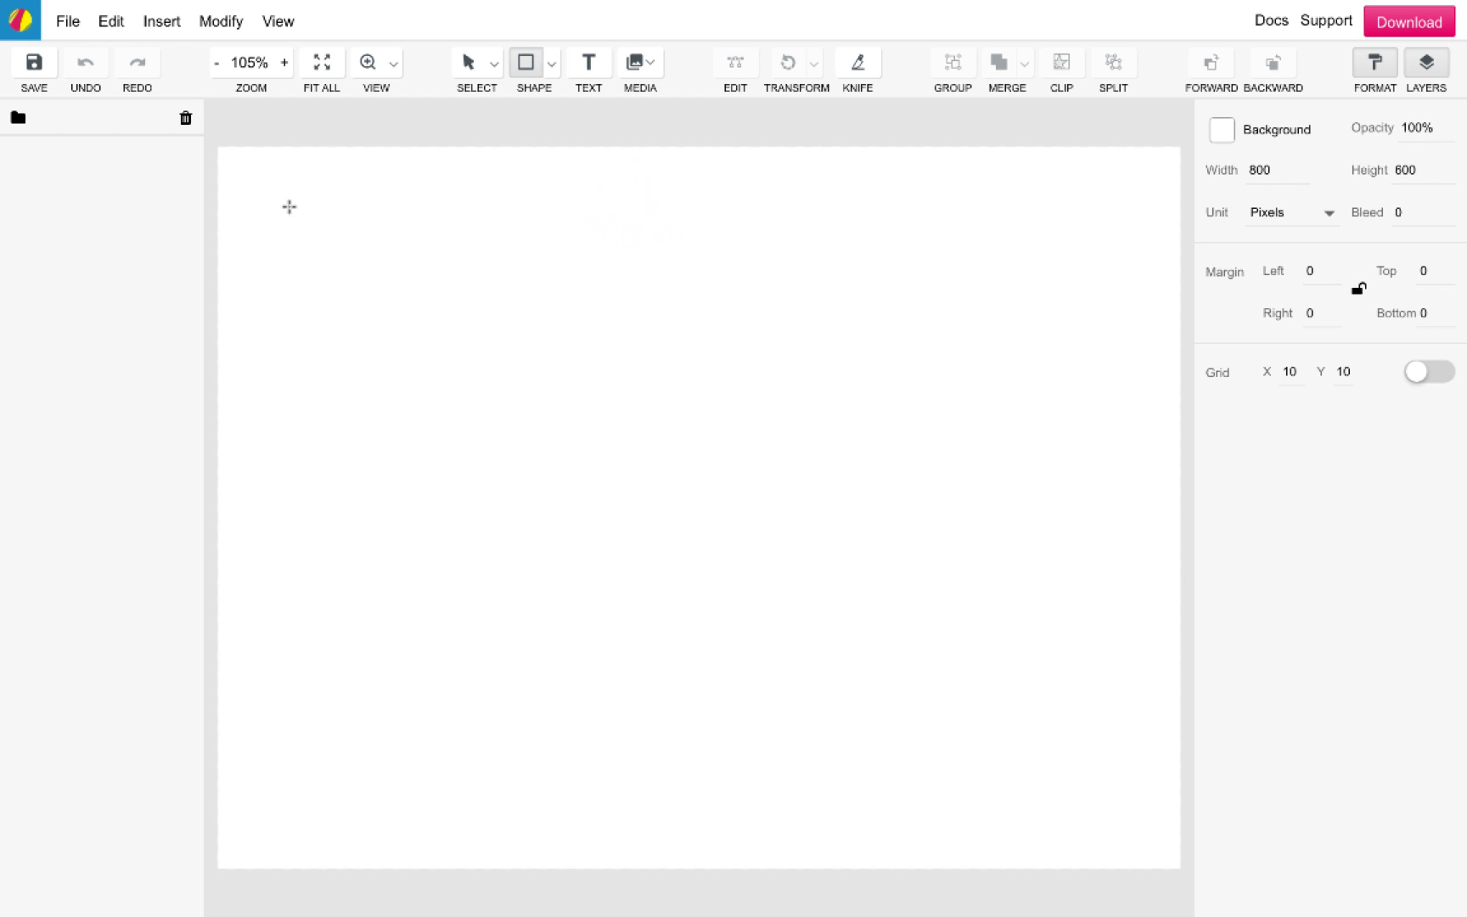
pyautogui.moveTo(256, 199)
pyautogui.mouseDown()
pyautogui.moveTo(504, 446)
pyautogui.moveTo(574, 469)
pyautogui.moveTo(596, 497)
pyautogui.mouseUp()
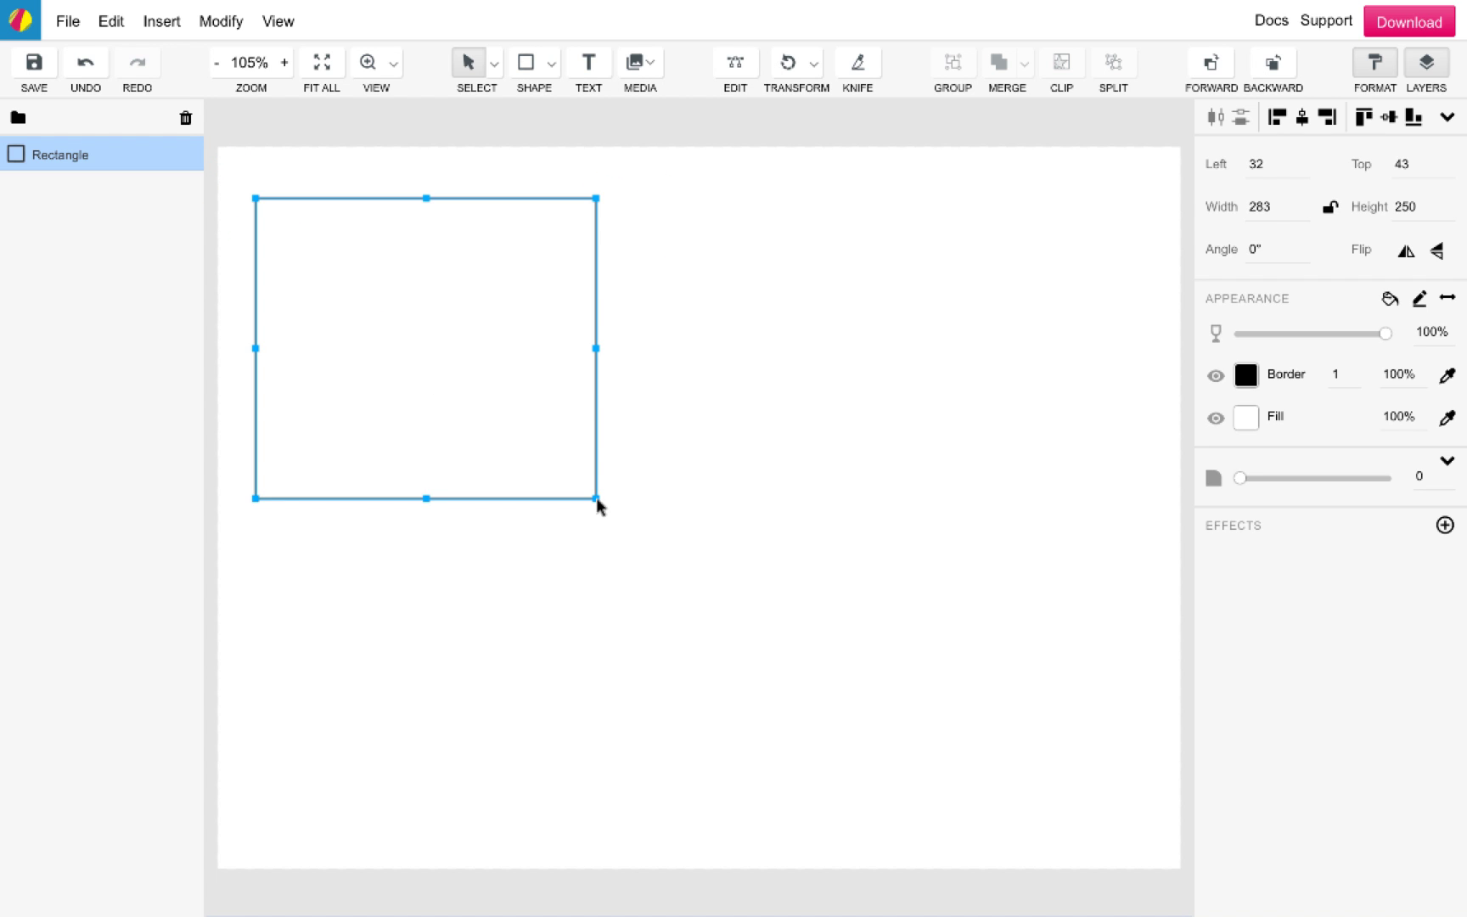
# Step: Make the fill red and the border dark red #810B0B, keeping opacity at 100%
pyautogui.click(1245, 417)
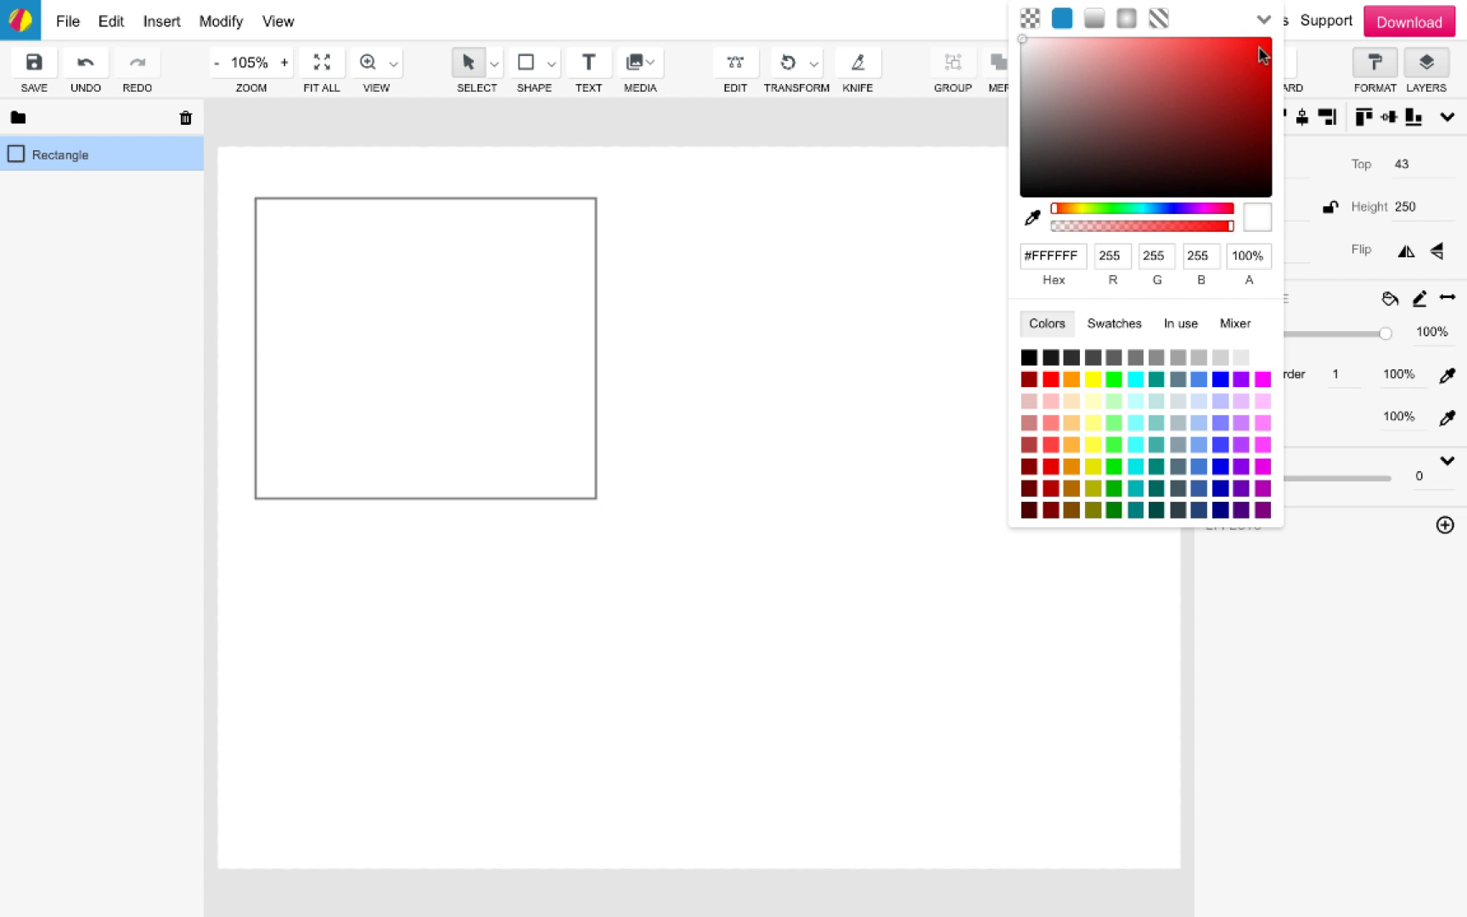
pyautogui.click(1262, 51)
pyautogui.click(1347, 333)
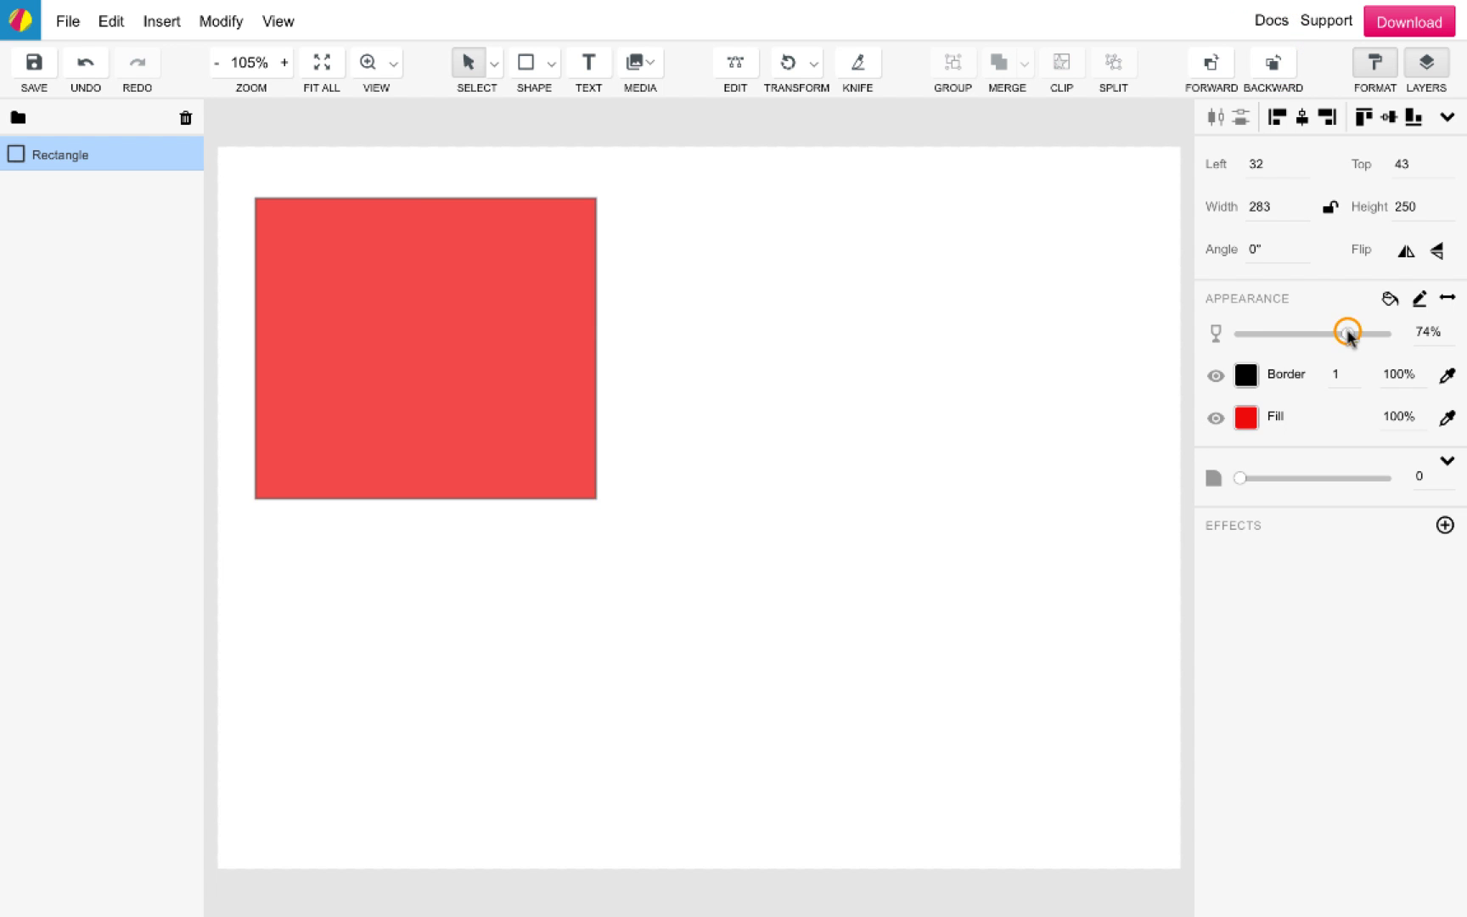
pyautogui.click(1246, 375)
pyautogui.click(1276, 501)
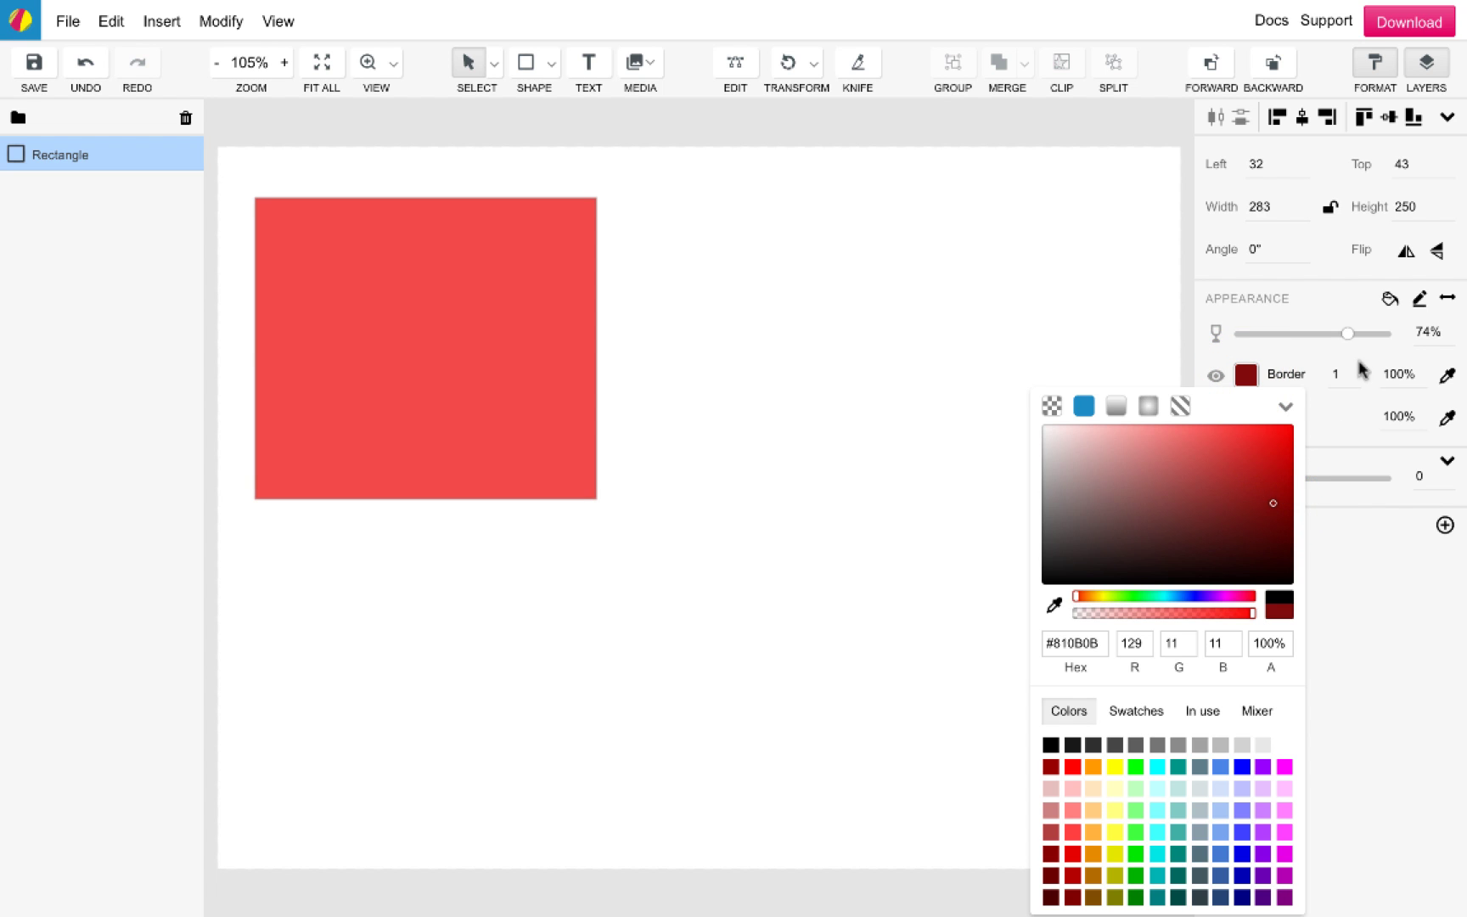
pyautogui.click(1346, 334)
pyautogui.moveTo(1348, 336); pyautogui.dragTo(1433, 334)
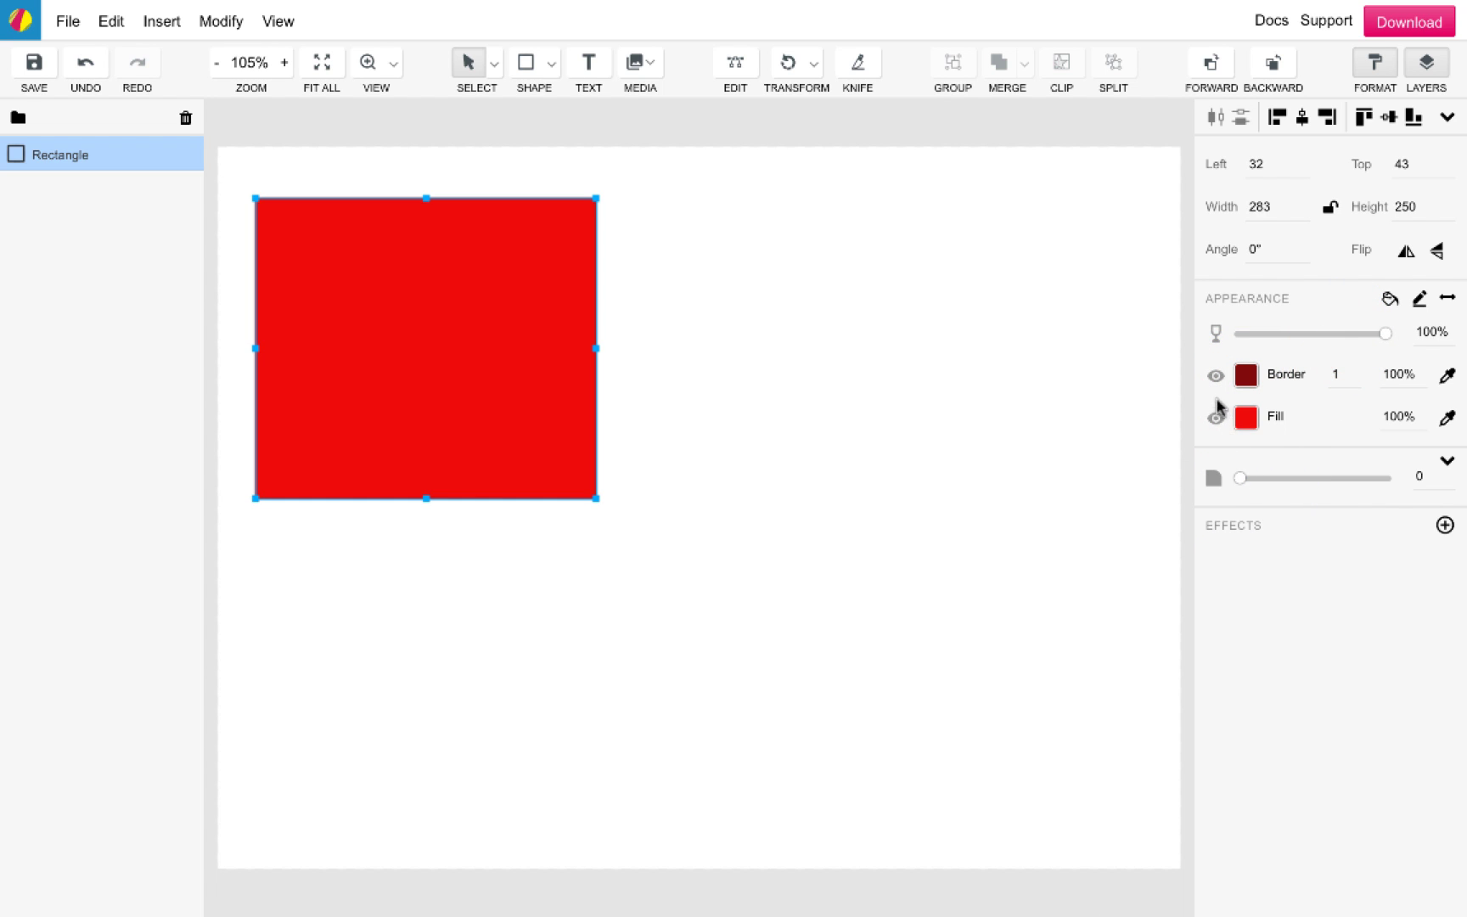
# Step: Turn the fill into a linear gradient ending in pale red #E47575, then deselect
pyautogui.click(1241, 414)
pyautogui.click(1095, 26)
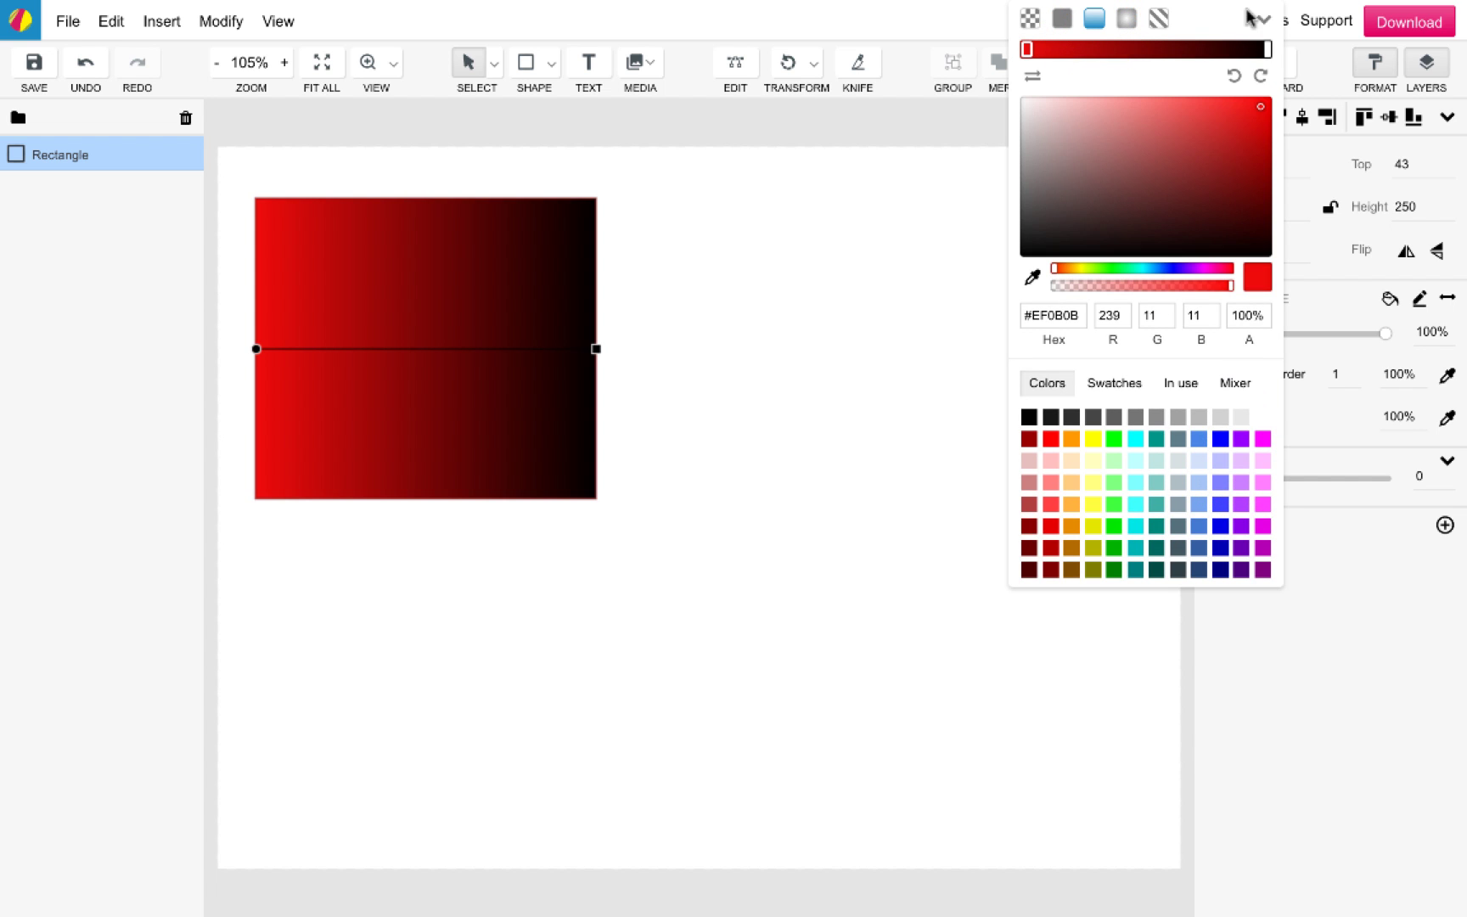
pyautogui.click(1265, 49)
pyautogui.click(1142, 113)
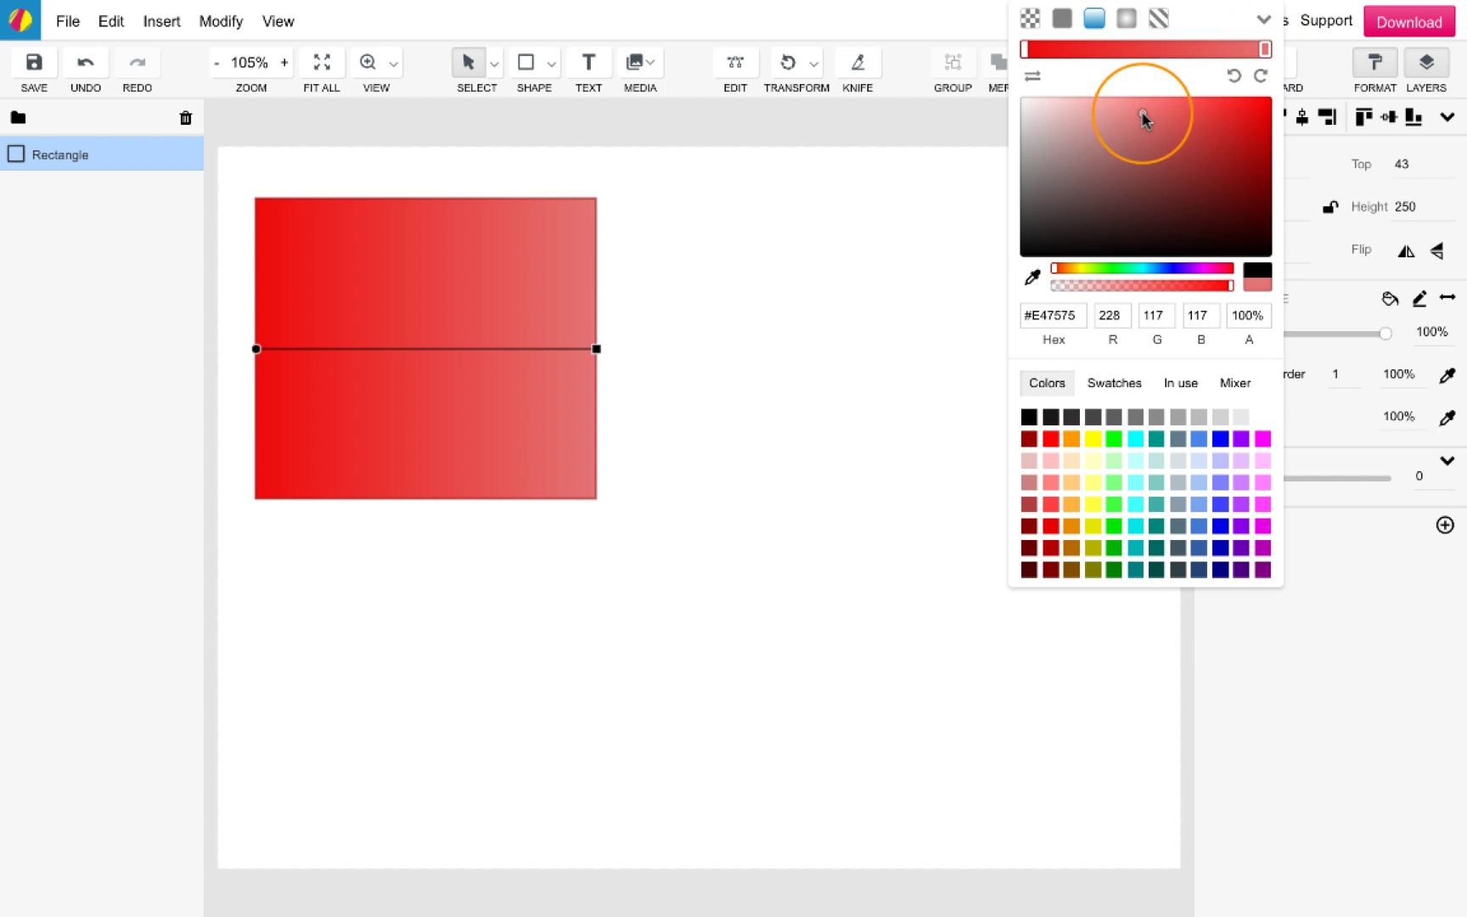
pyautogui.click(811, 327)
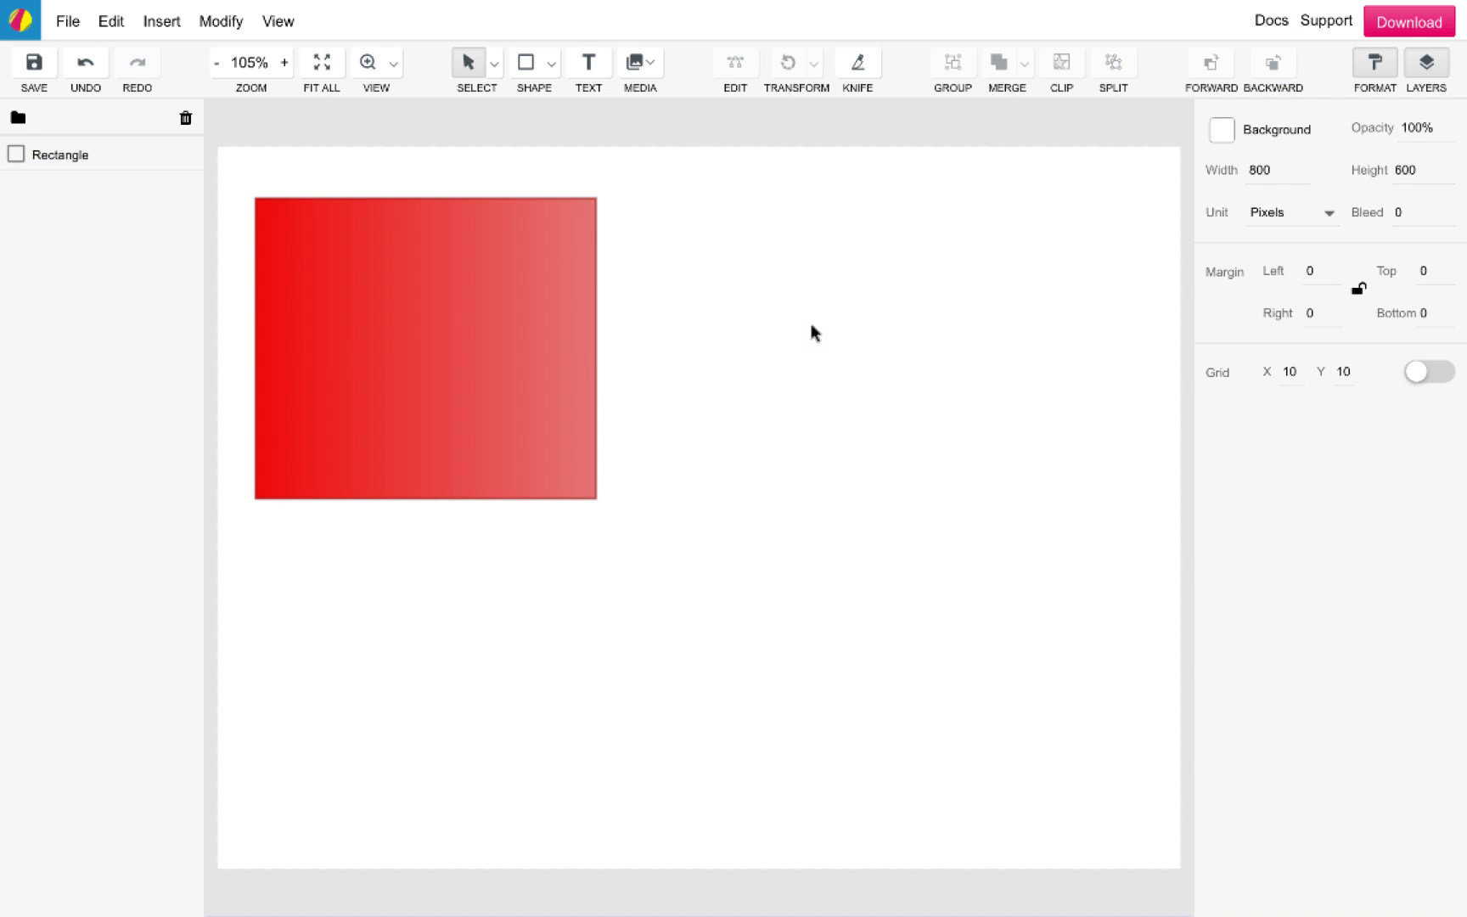
# Step: Move the rectangle, then align it centre and middle on the page at left 258.5, top 175
pyautogui.click(448, 346)
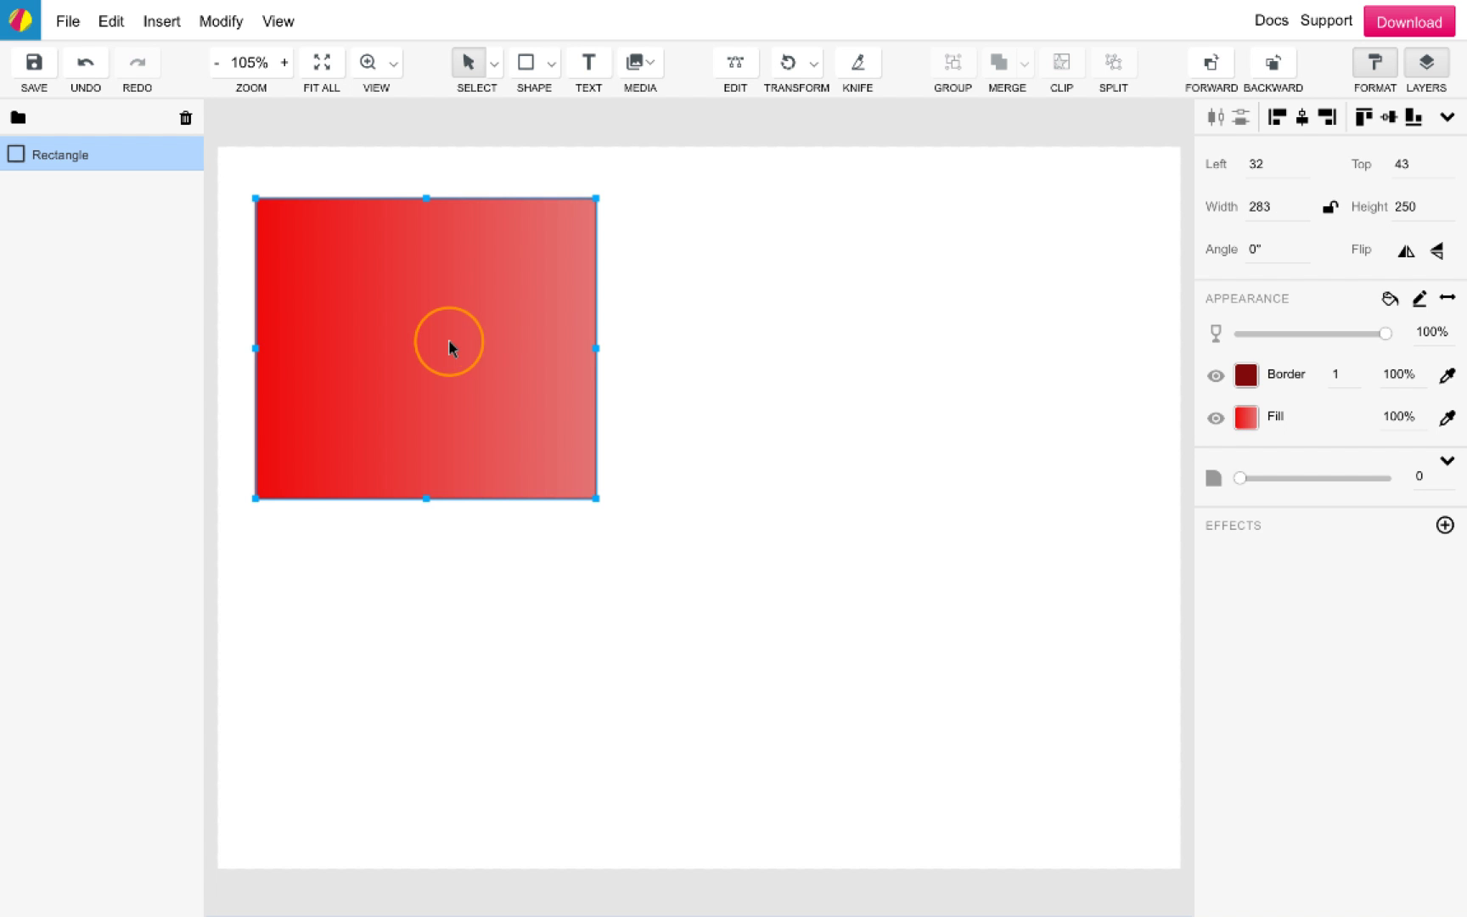
pyautogui.moveTo(449, 342); pyautogui.dragTo(724, 508)
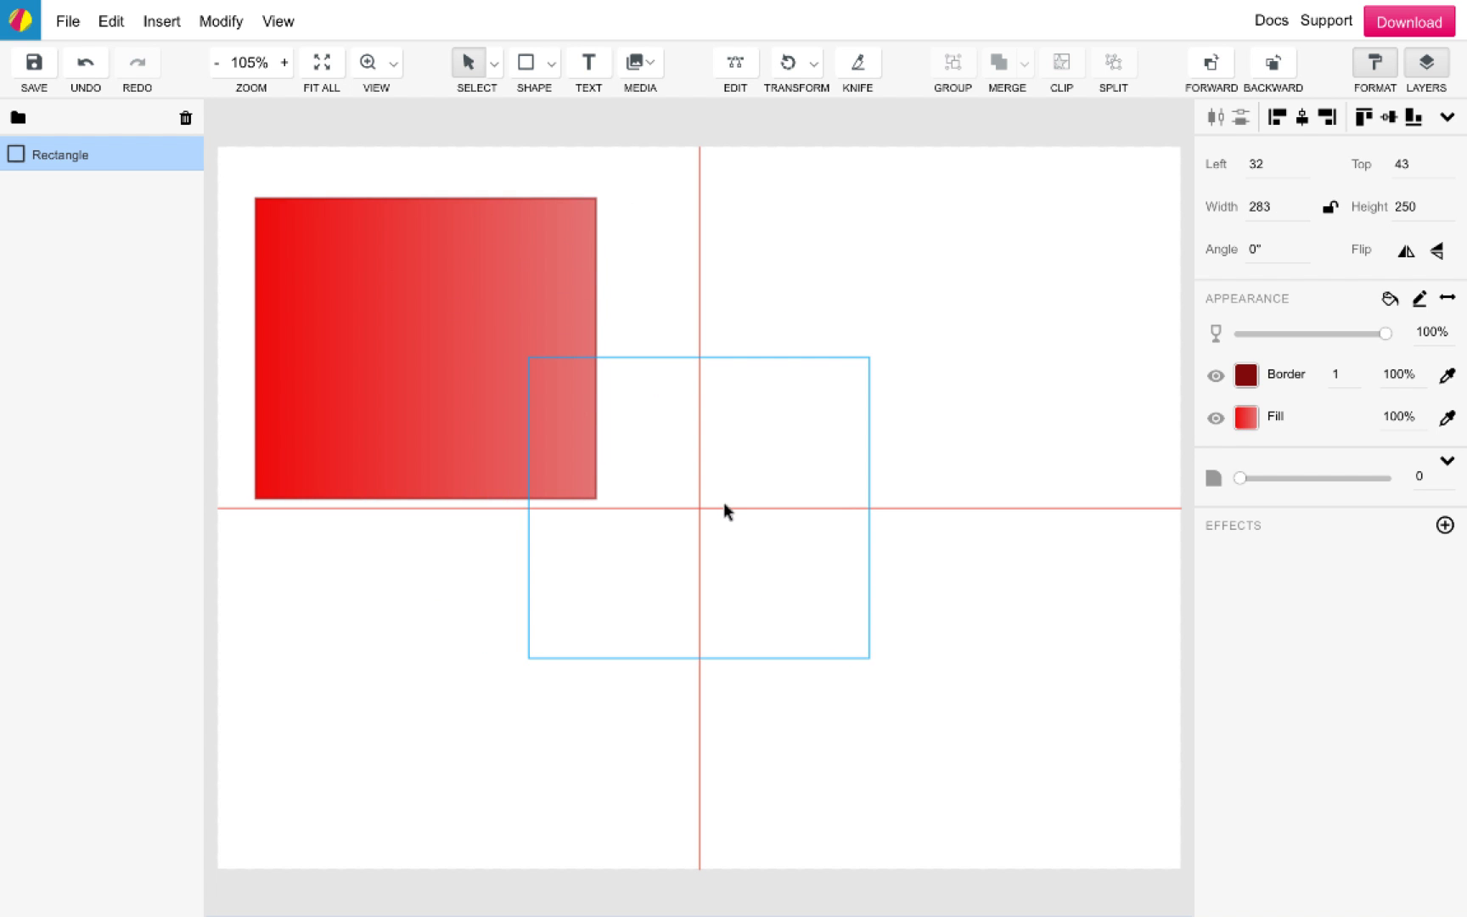
pyautogui.moveTo(724, 504); pyautogui.dragTo(526, 327)
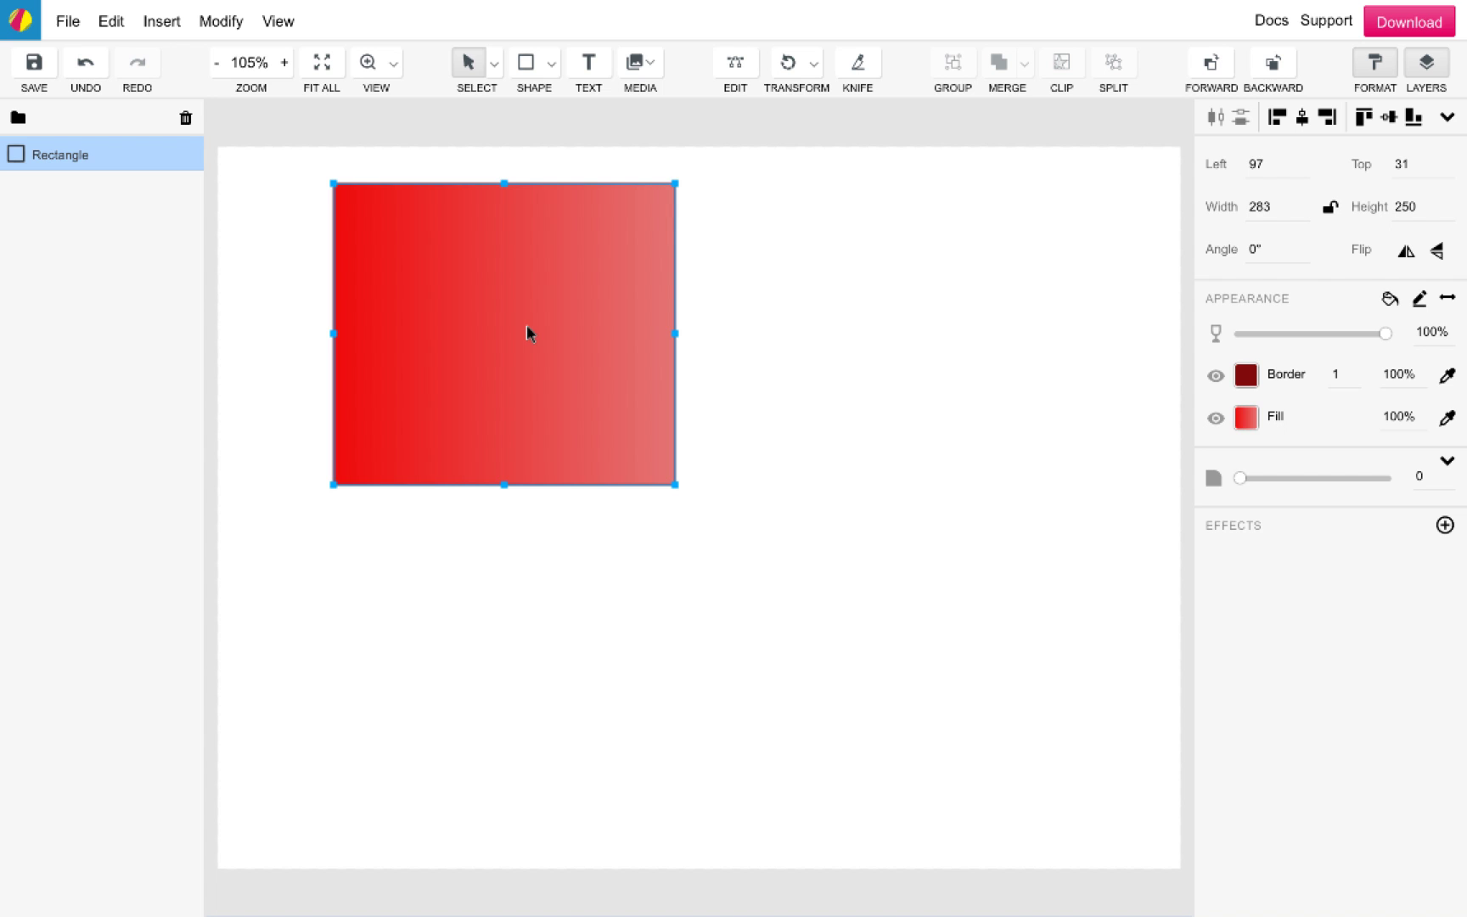
pyautogui.click(1277, 118)
pyautogui.click(1303, 118)
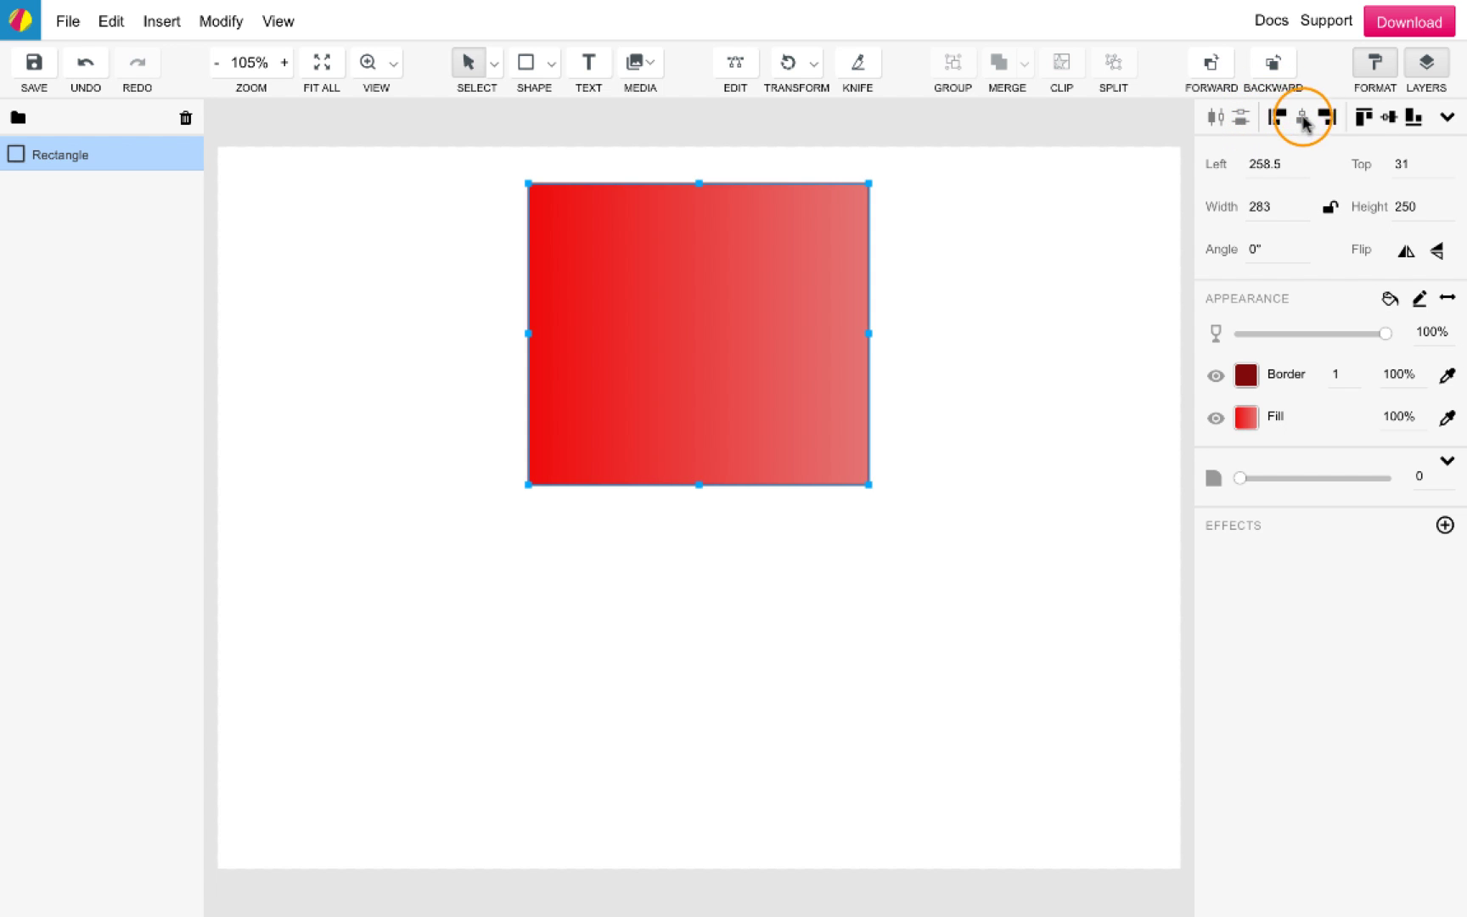
pyautogui.click(1364, 118)
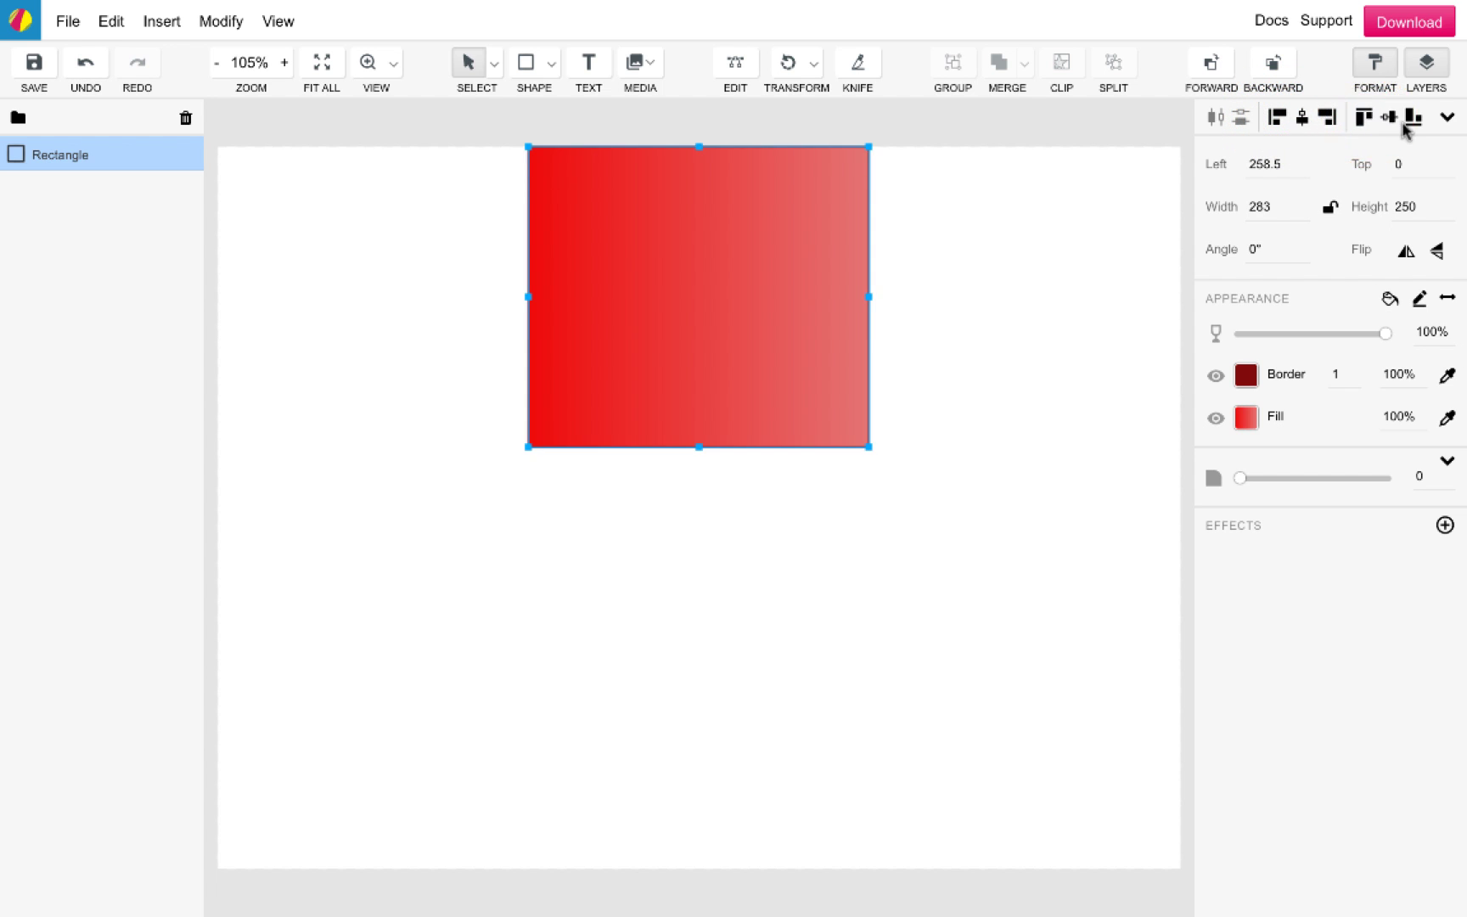
pyautogui.click(1390, 118)
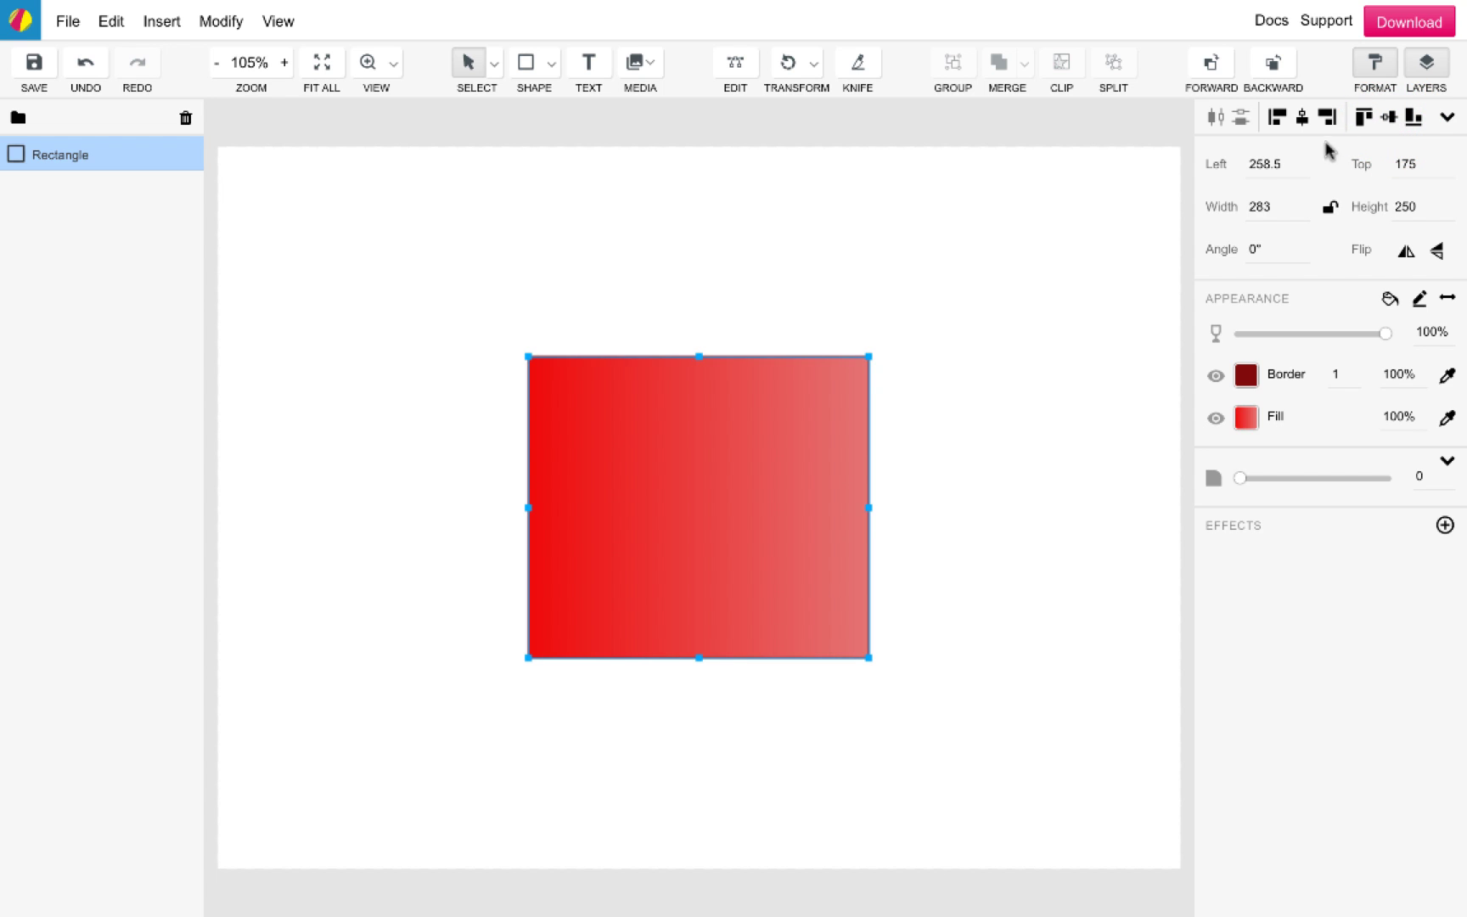
# Step: Position the rectangle at Left 100, Top 100
pyautogui.doubleClick(1296, 165)
pyautogui.write('100')
pyautogui.press('Return')
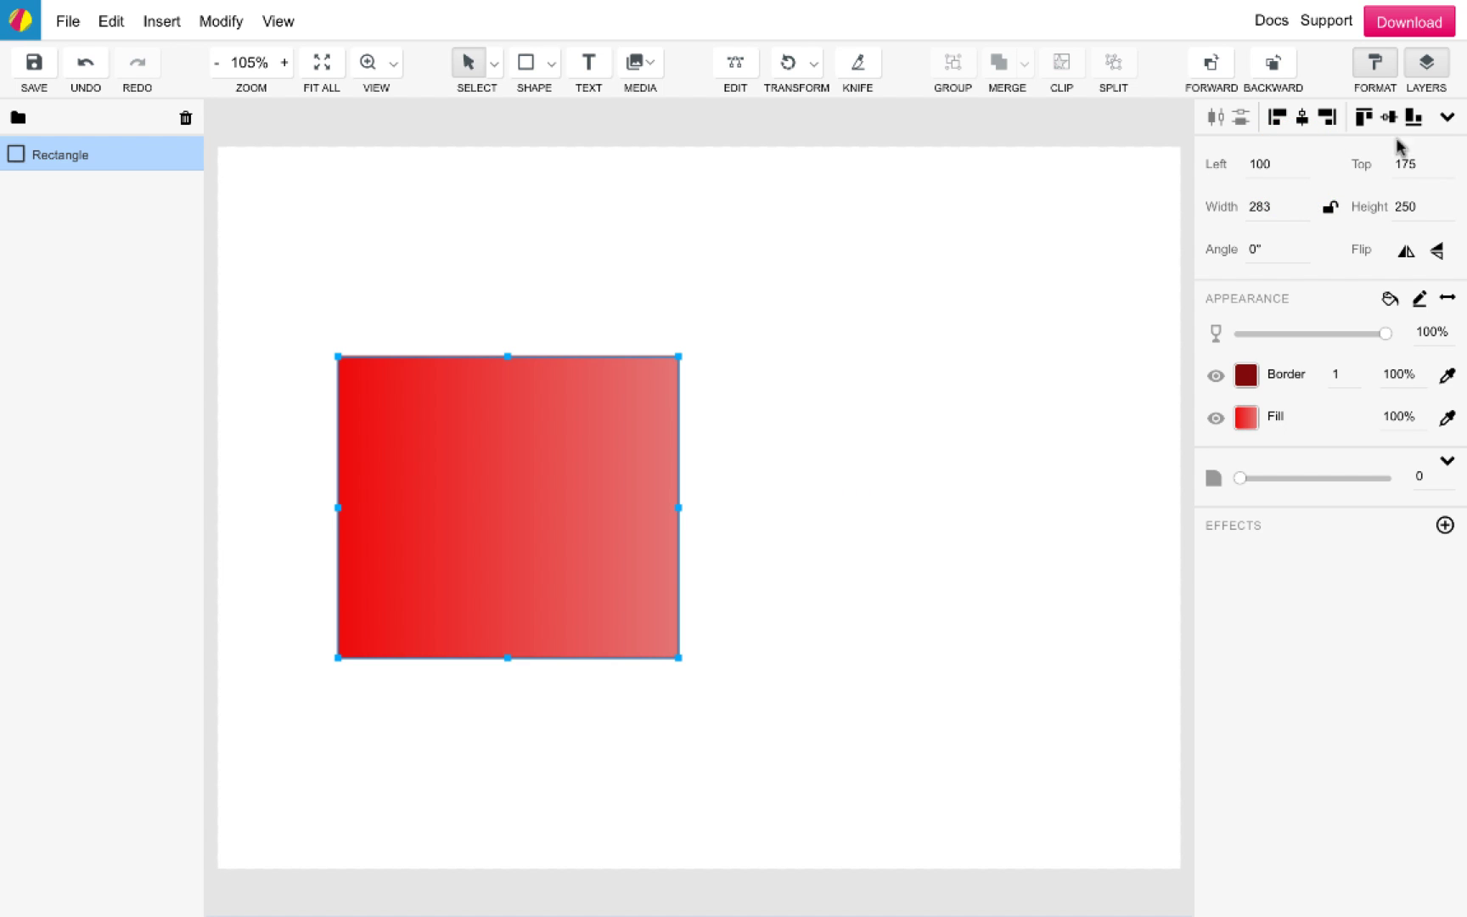
pyautogui.doubleClick(1414, 165)
pyautogui.write('100')
pyautogui.press('Return')
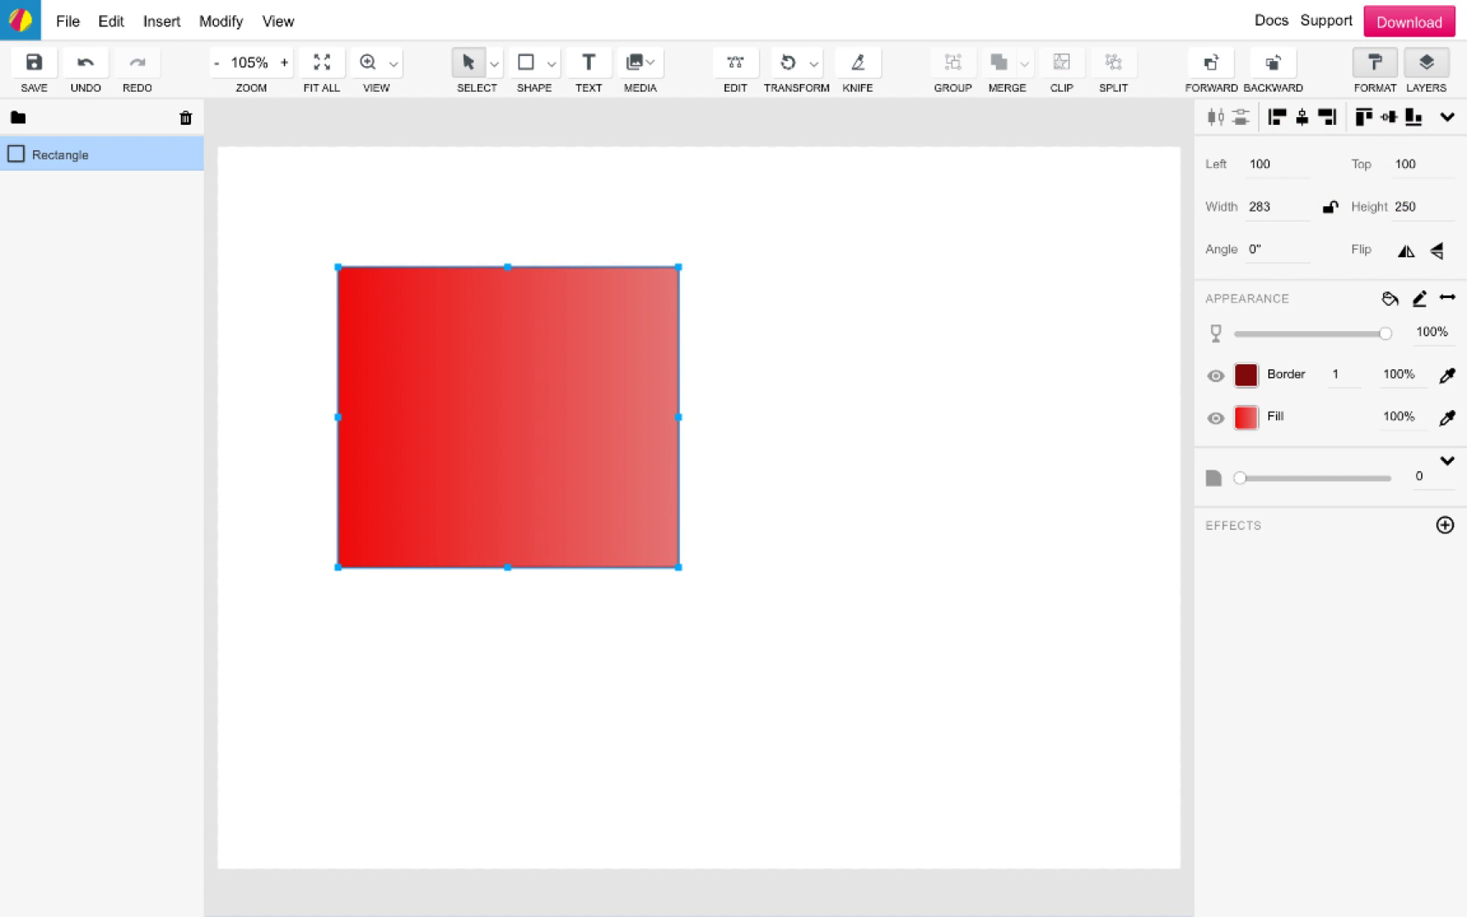
# Step: Lock the aspect ratio and resize the rectangle to width 250, height 215.517
pyautogui.doubleClick(1268, 210)
pyautogui.write('290')
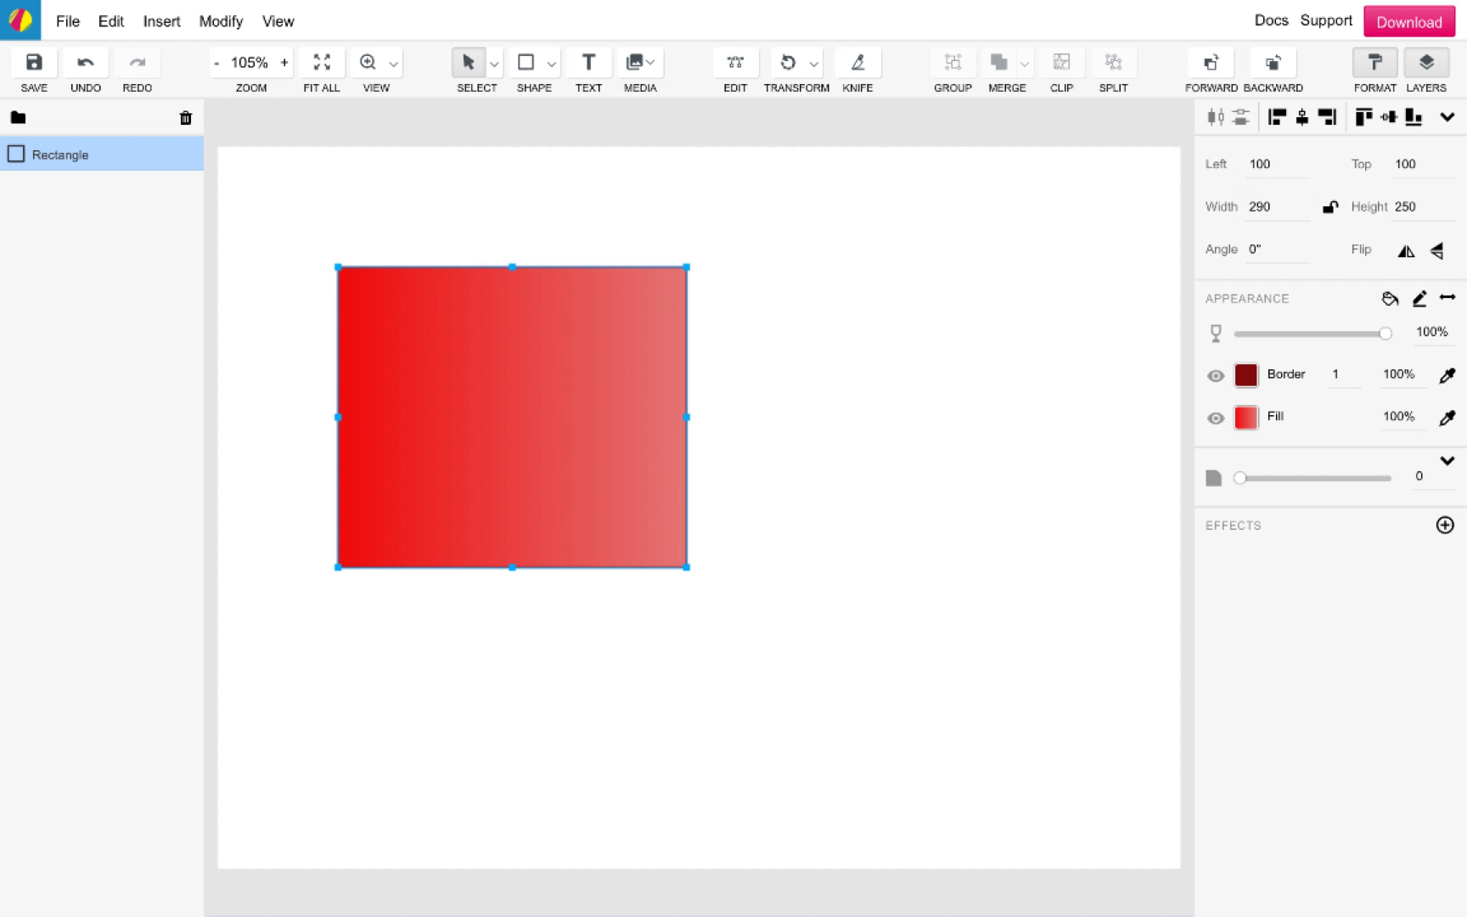
pyautogui.click(1332, 209)
pyautogui.click(1299, 203)
pyautogui.doubleClick(1299, 202)
pyautogui.write('250')
pyautogui.press('Return')
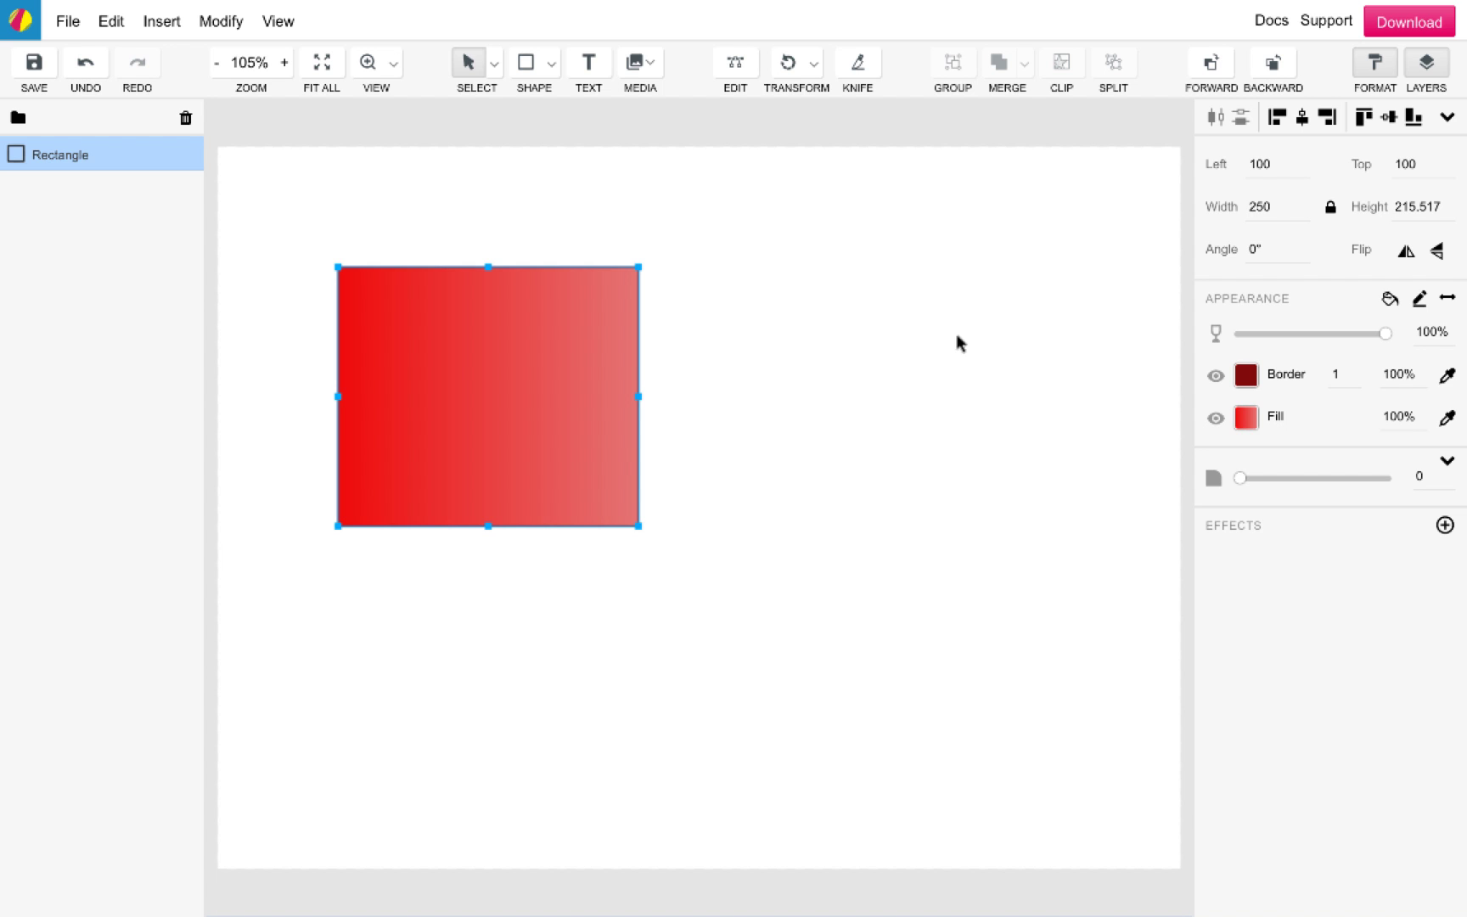
pyautogui.click(960, 341)
pyautogui.click(558, 70)
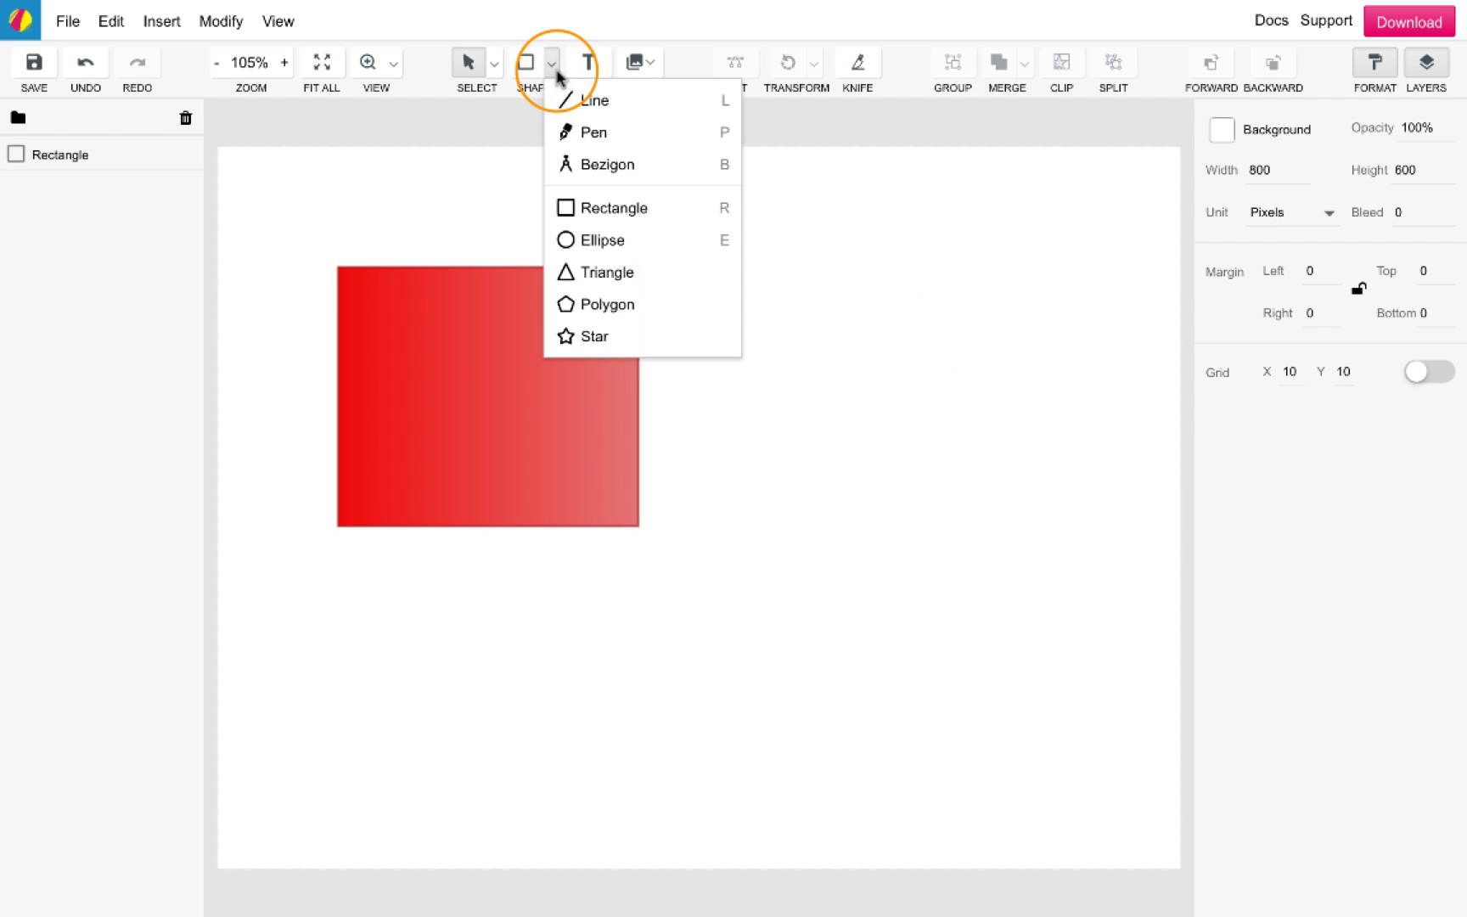
pyautogui.click(580, 137)
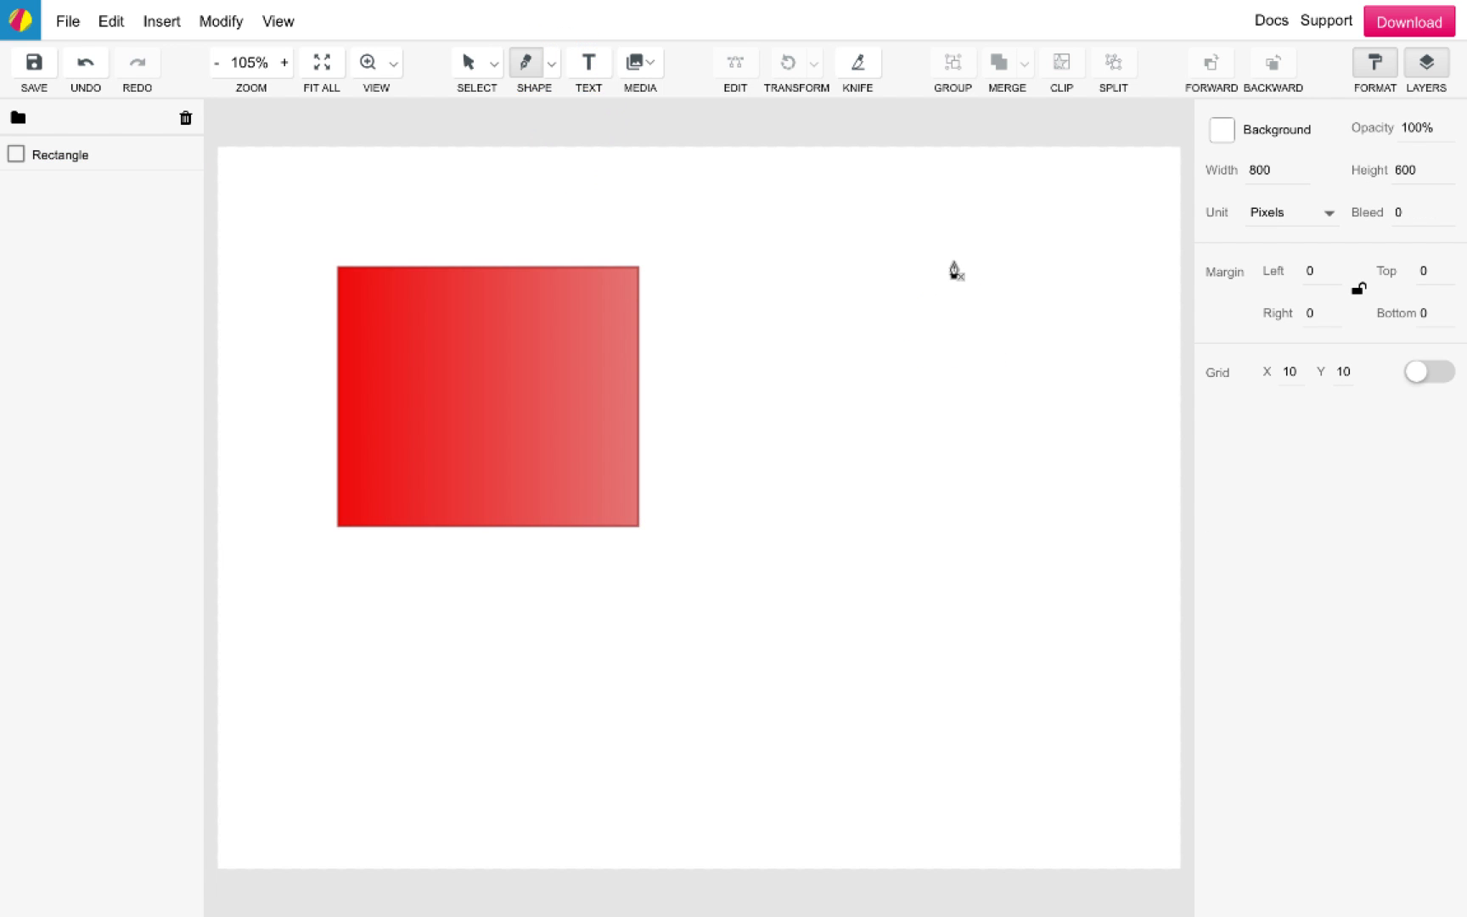
pyautogui.click(984, 234)
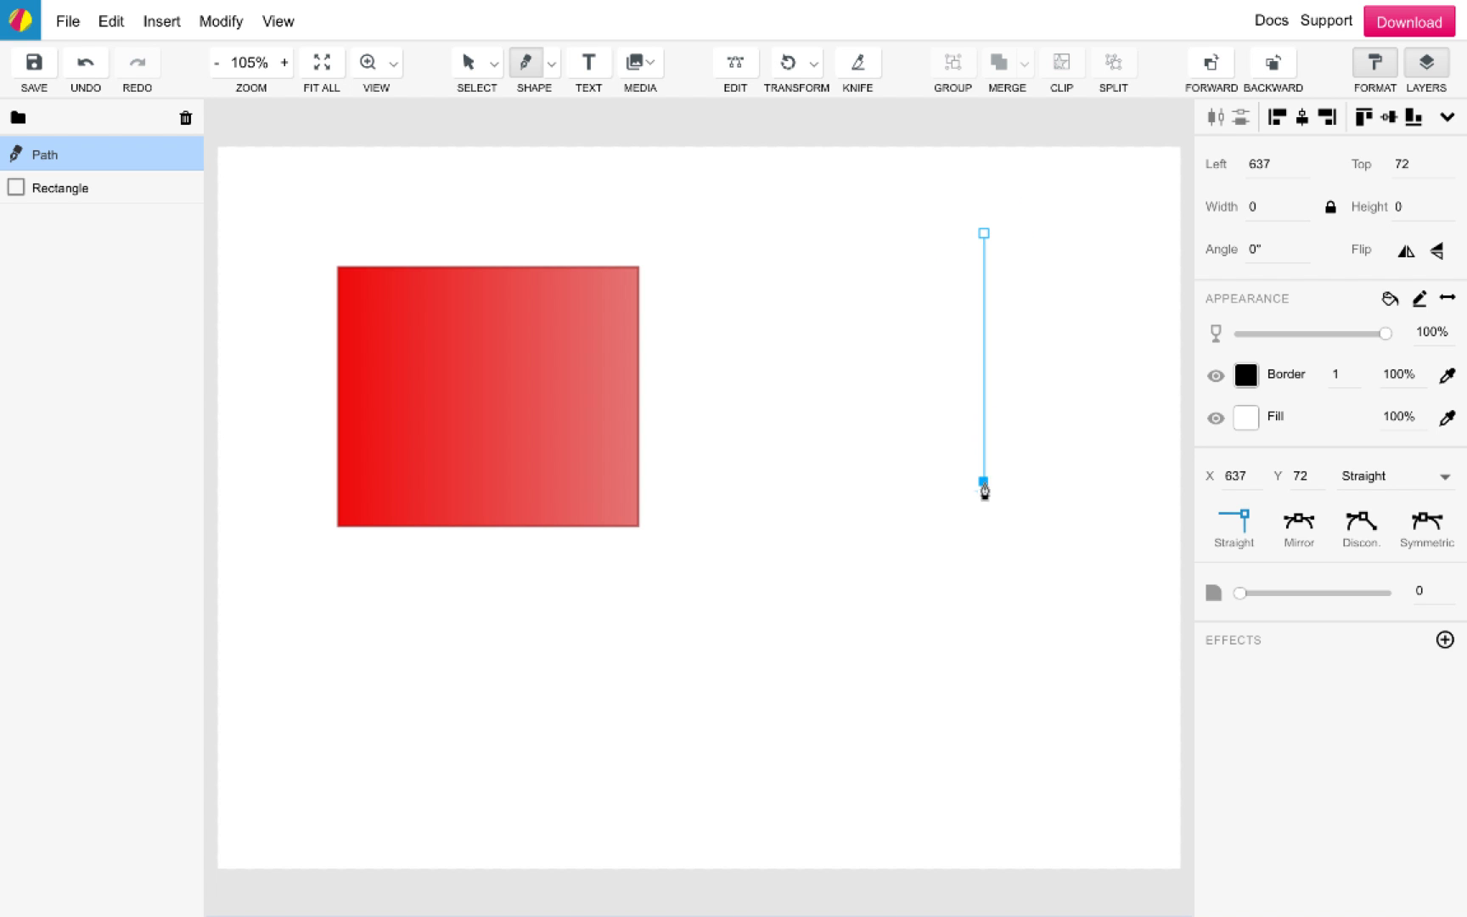
pyautogui.moveTo(982, 480); pyautogui.dragTo(888, 642)
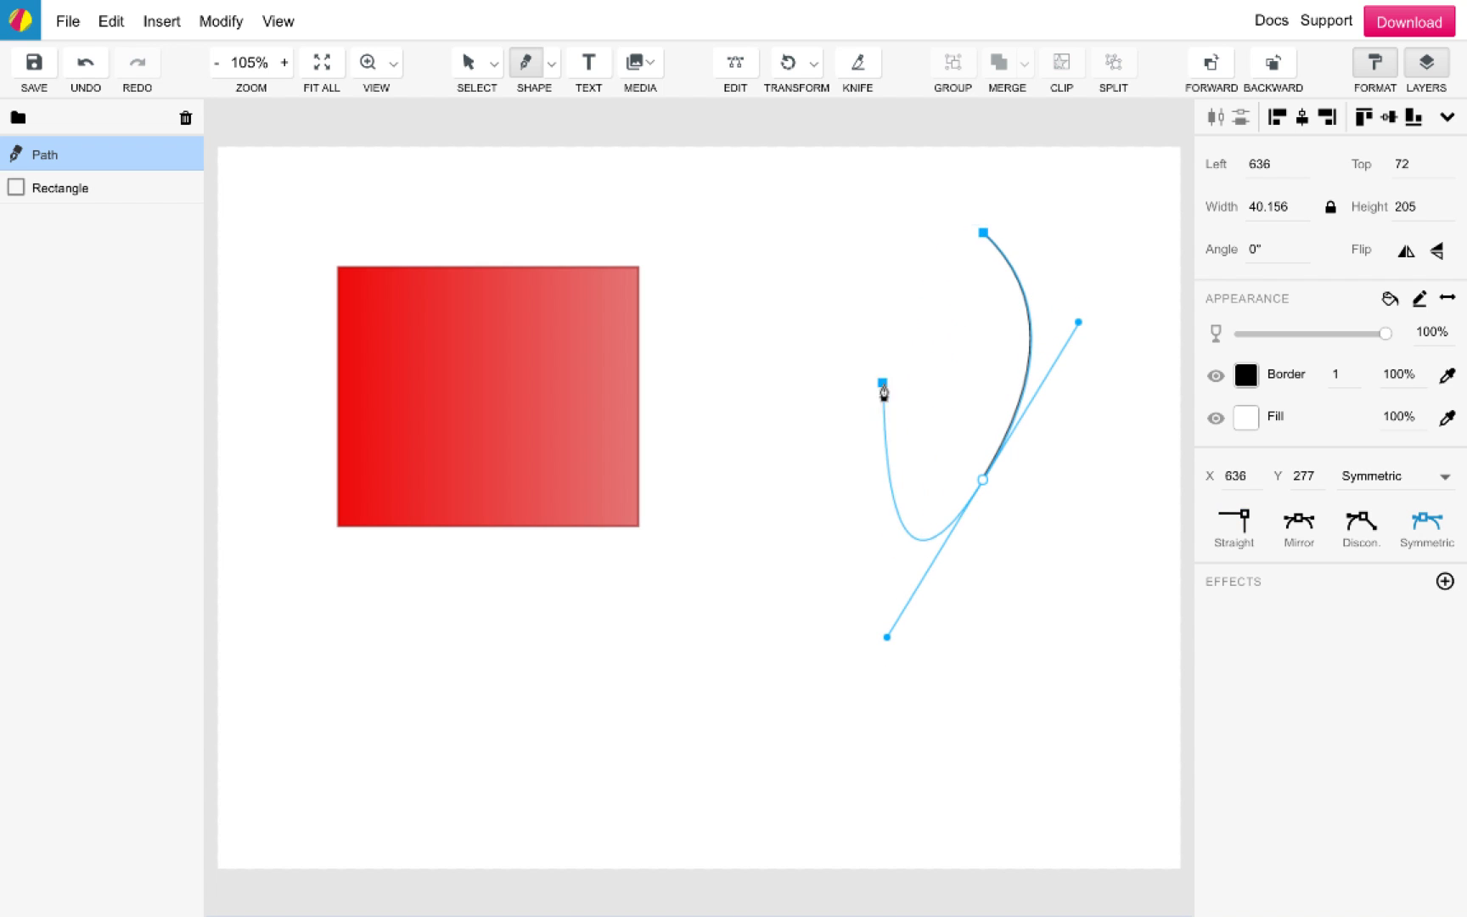
pyautogui.press('Escape')
pyautogui.click(1101, 545)
pyautogui.click(1002, 460)
pyautogui.click(1250, 479)
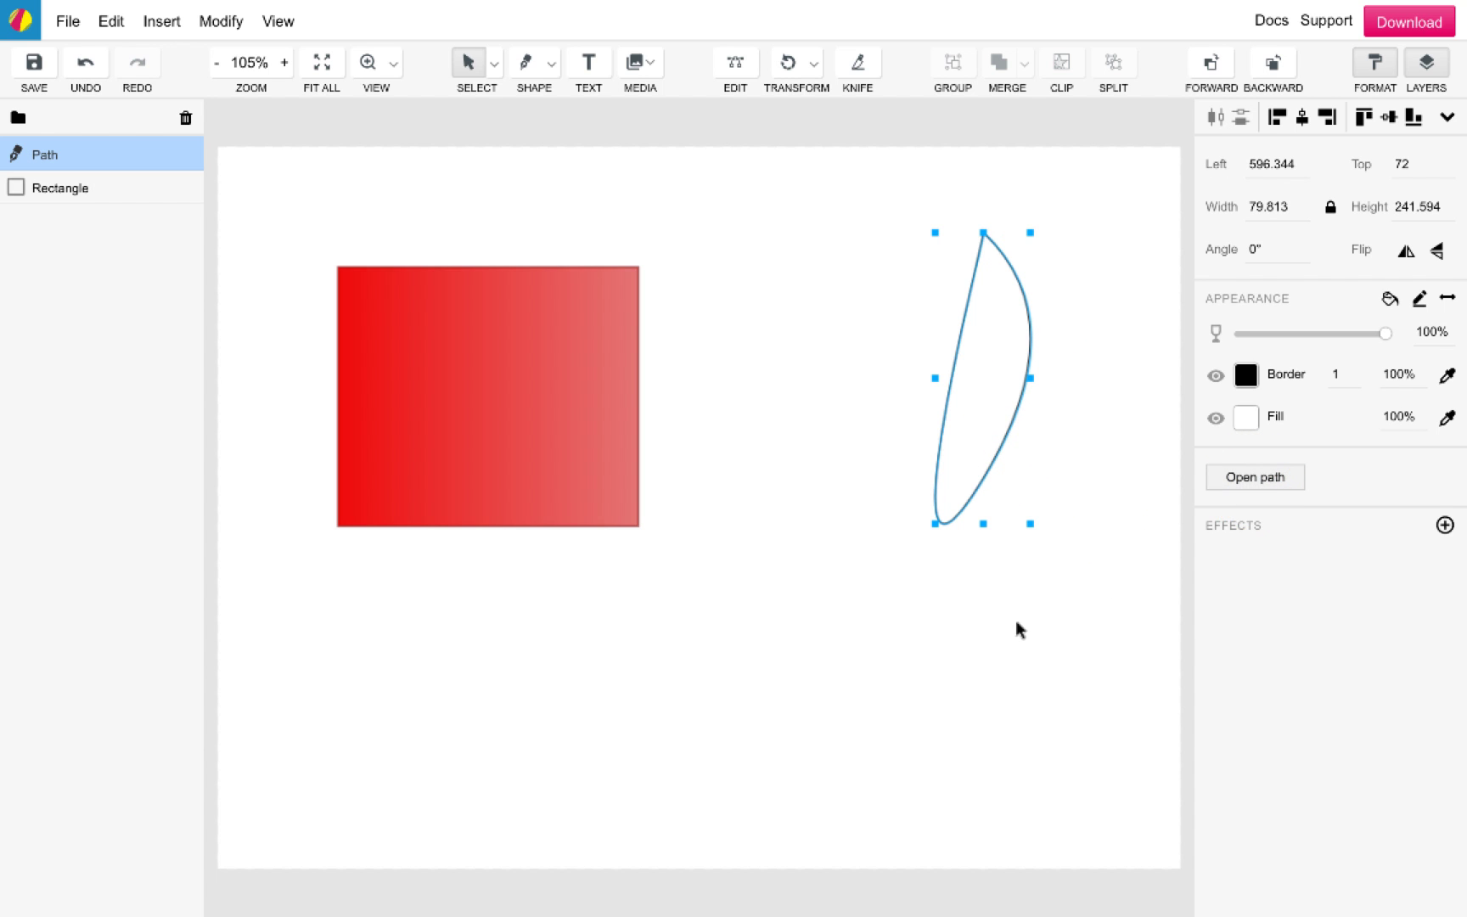
pyautogui.press('Delete')
# Step: Add a text box reading 'HERE' to the right of the rectangle
pyautogui.click(587, 64)
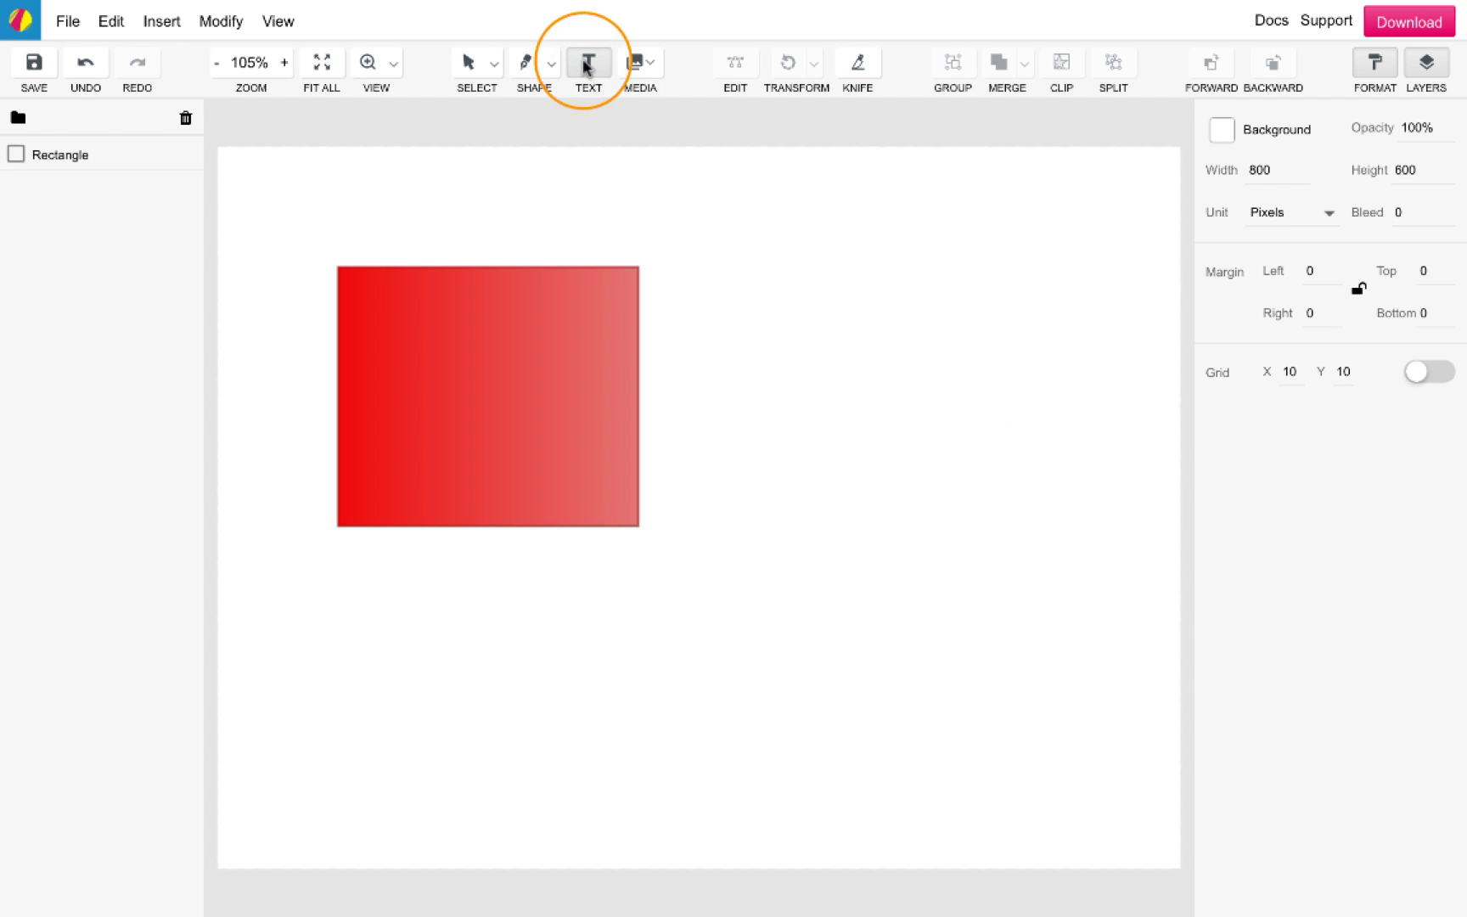
pyautogui.click(747, 288)
pyautogui.write('HERE')
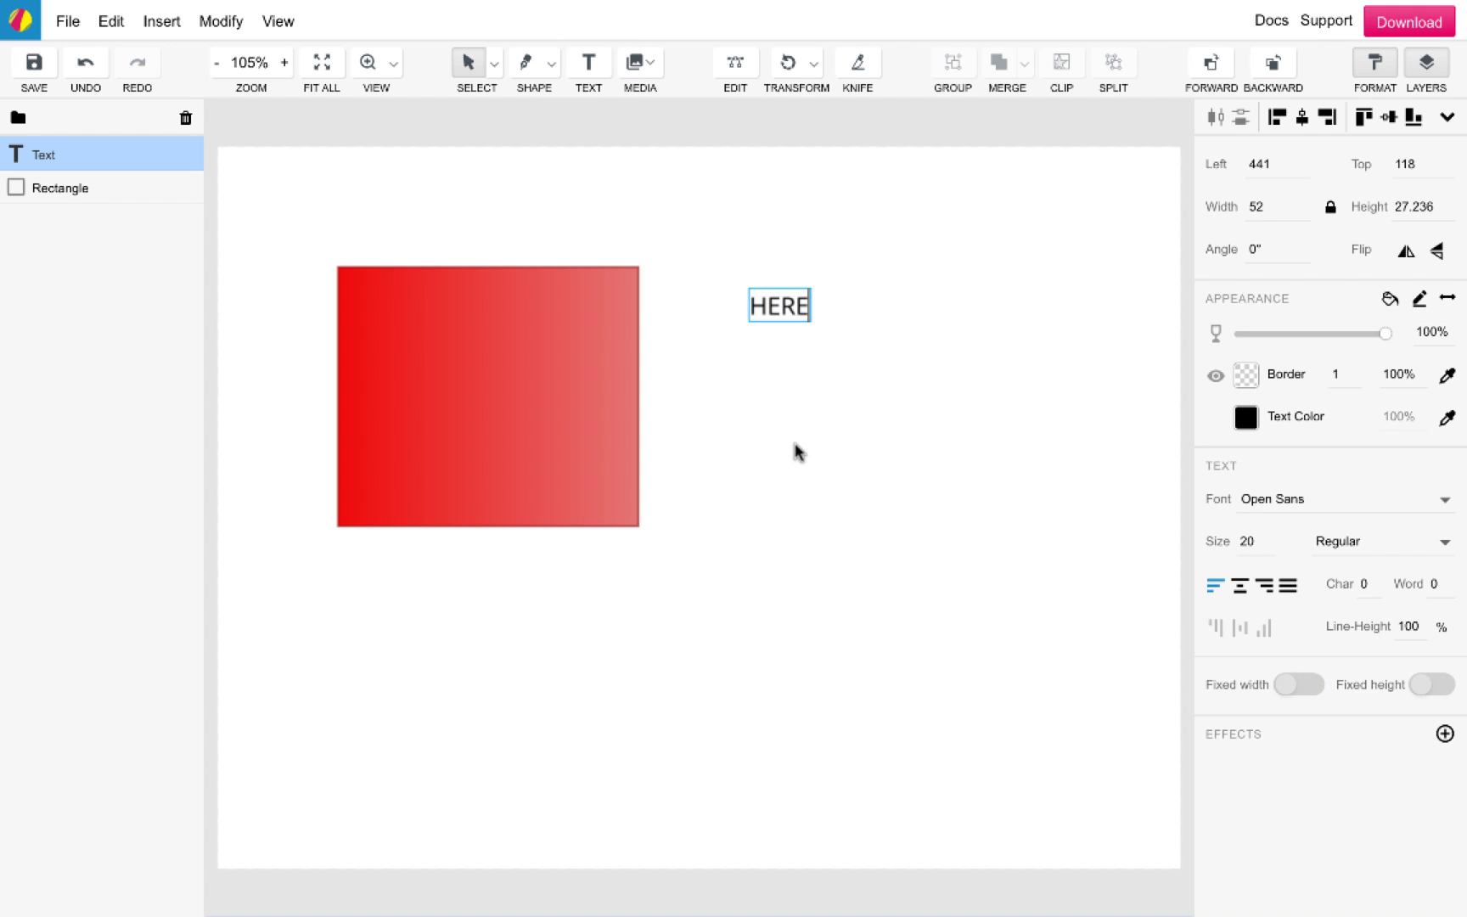
pyautogui.click(814, 440)
# Step: Set the HERE text to ABeeZee at size 50, delete it, and show the media insert options
pyautogui.click(1265, 487)
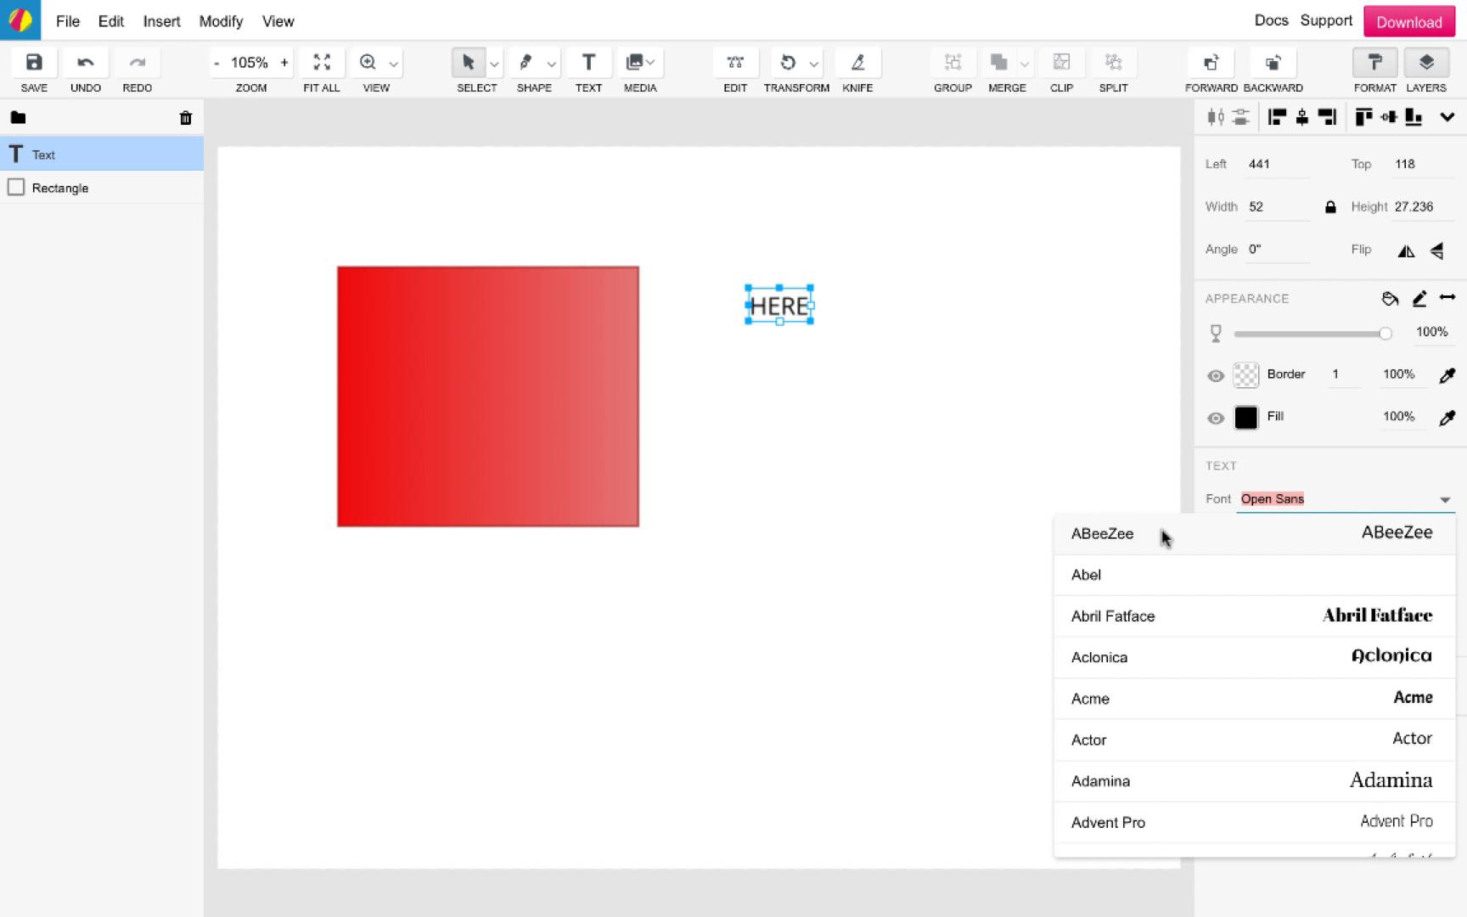
pyautogui.click(1162, 531)
pyautogui.doubleClick(1250, 541)
pyautogui.write('50')
pyautogui.press('Return')
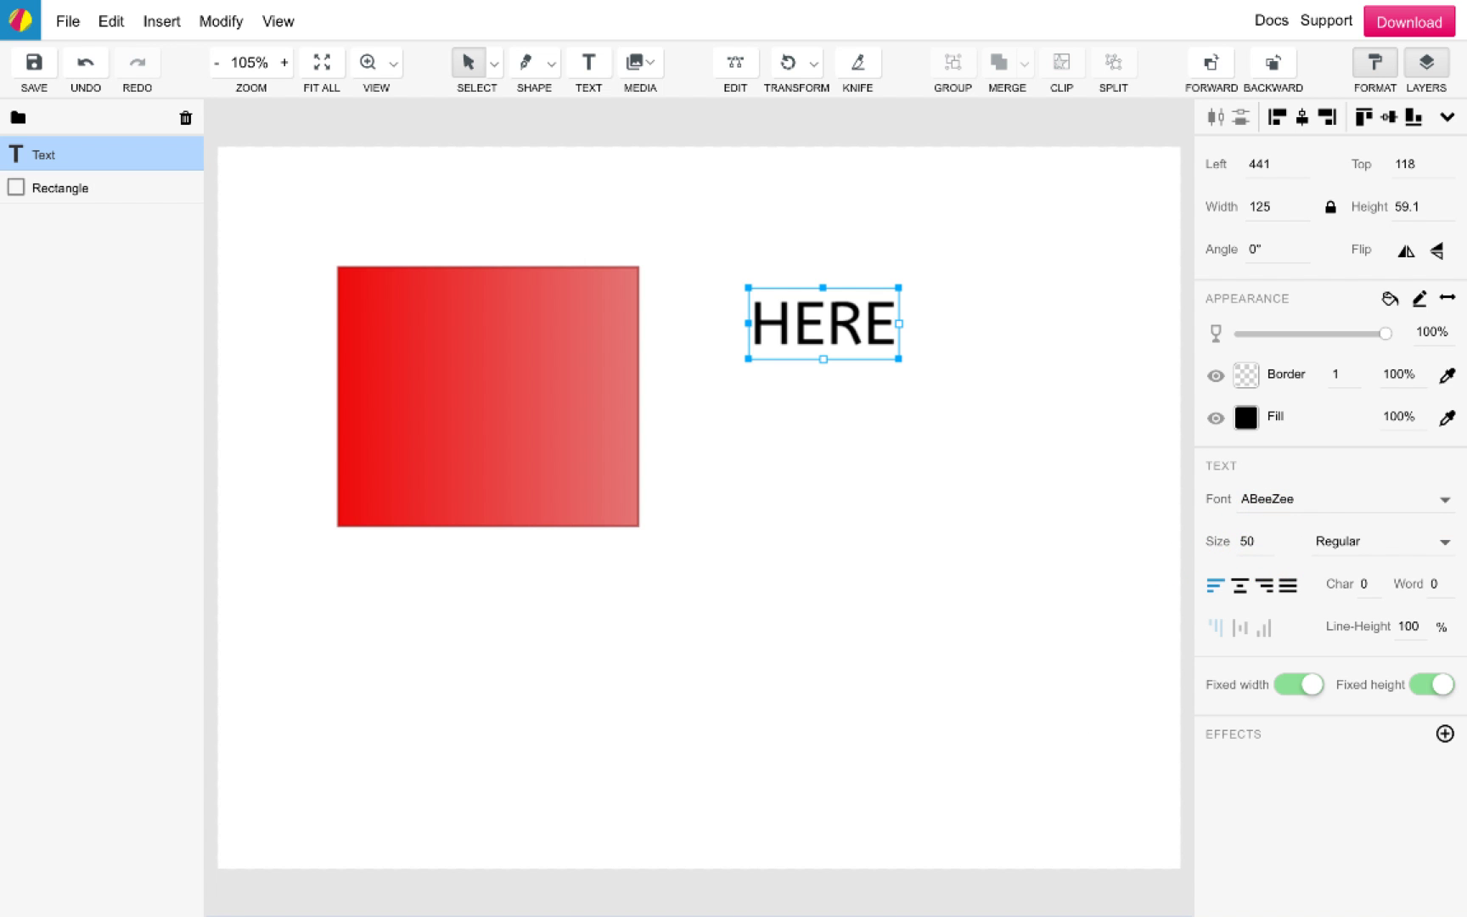
pyautogui.press('Delete')
pyautogui.click(651, 62)
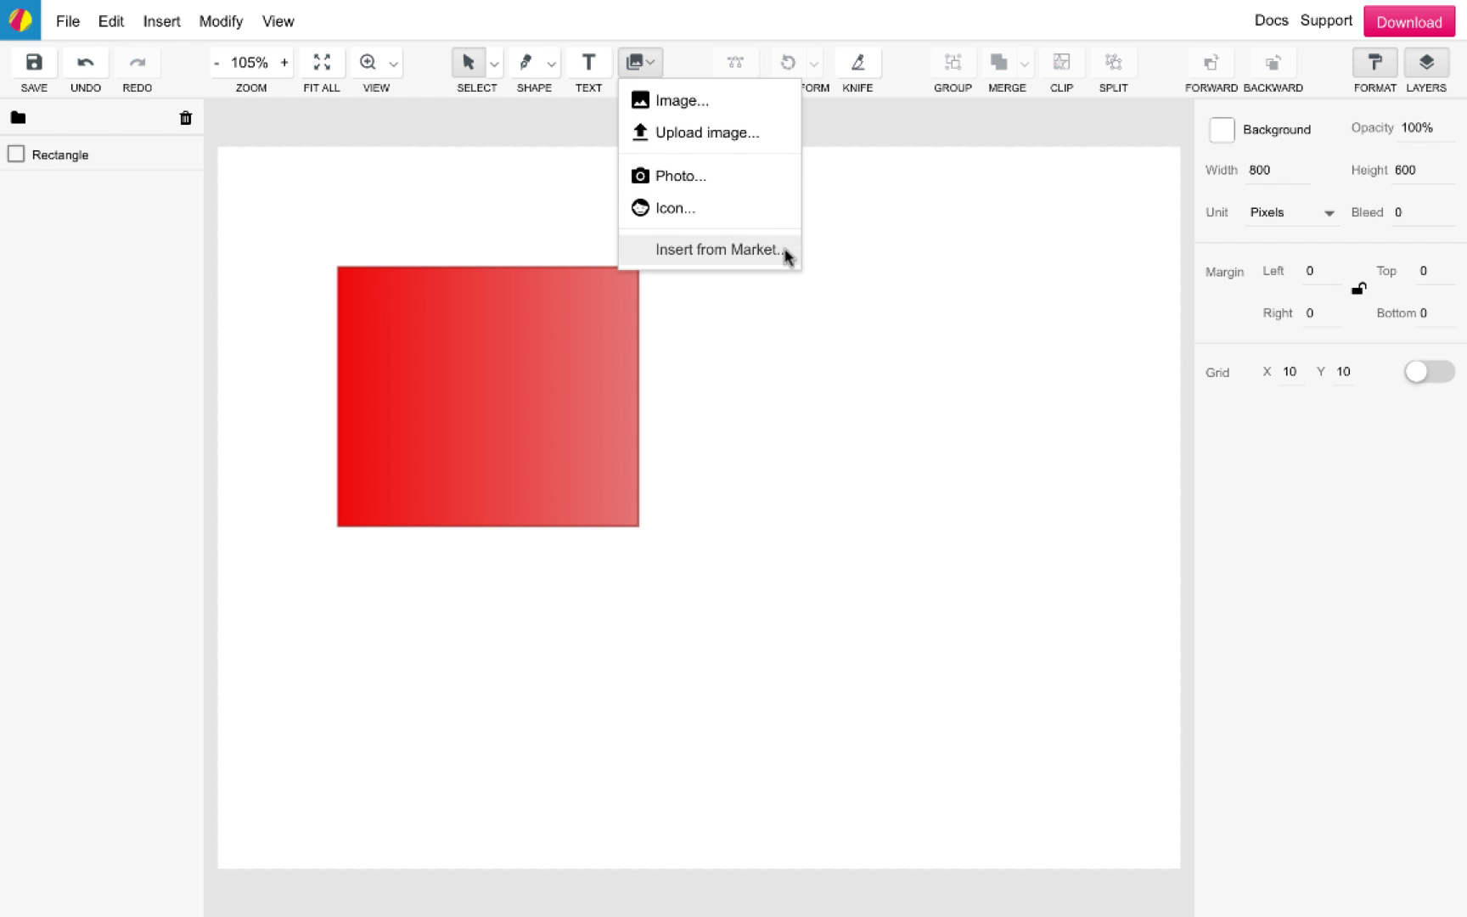
# Step: Close the media menu and put the gradient rectangle into point-editing mode
pyautogui.click(868, 244)
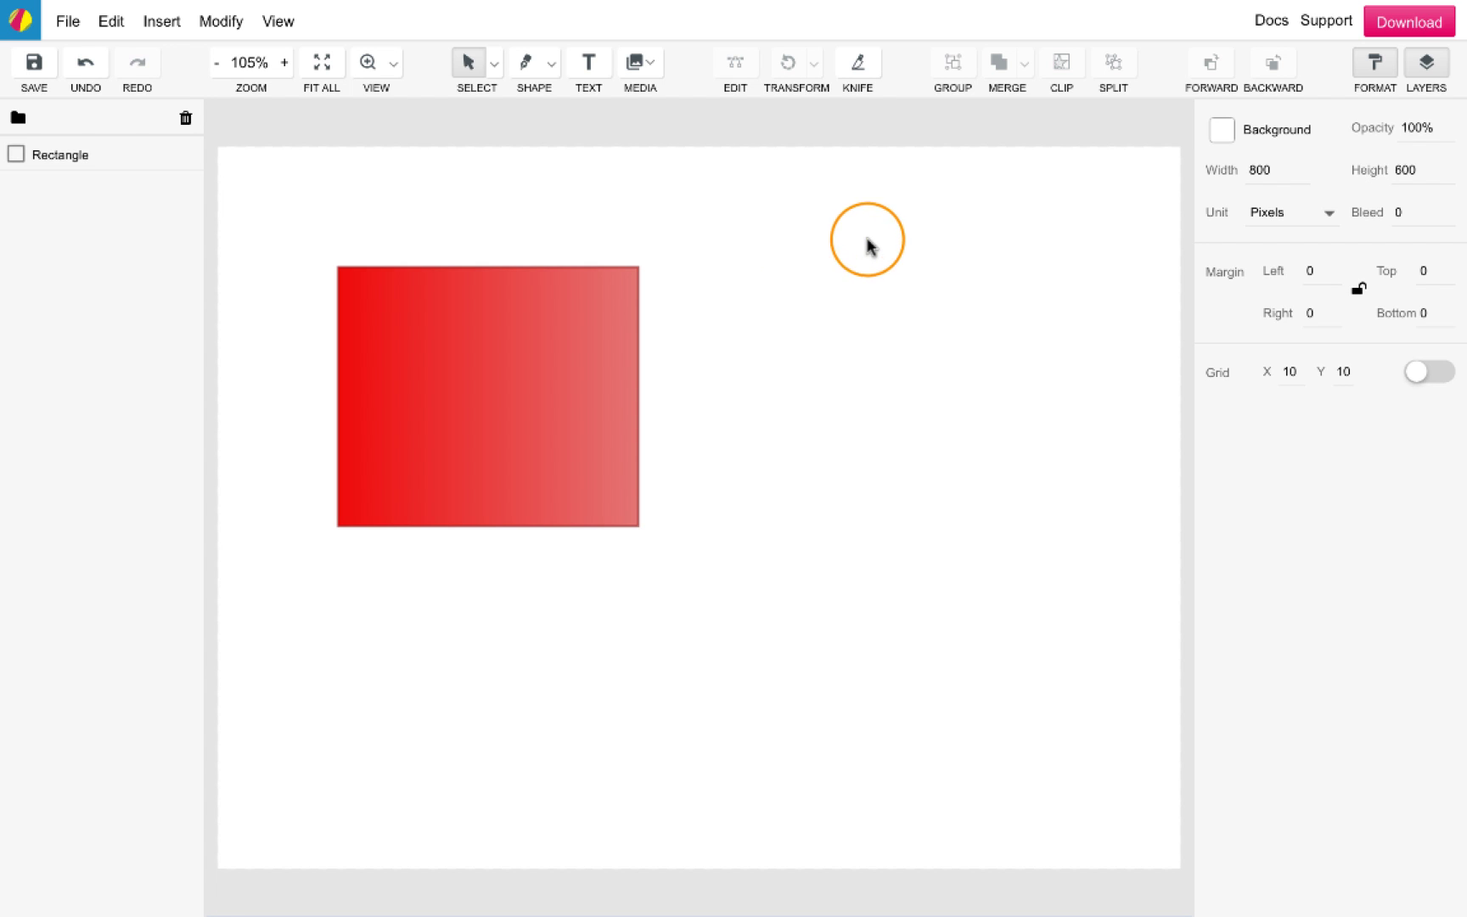
pyautogui.click(543, 403)
pyautogui.click(733, 68)
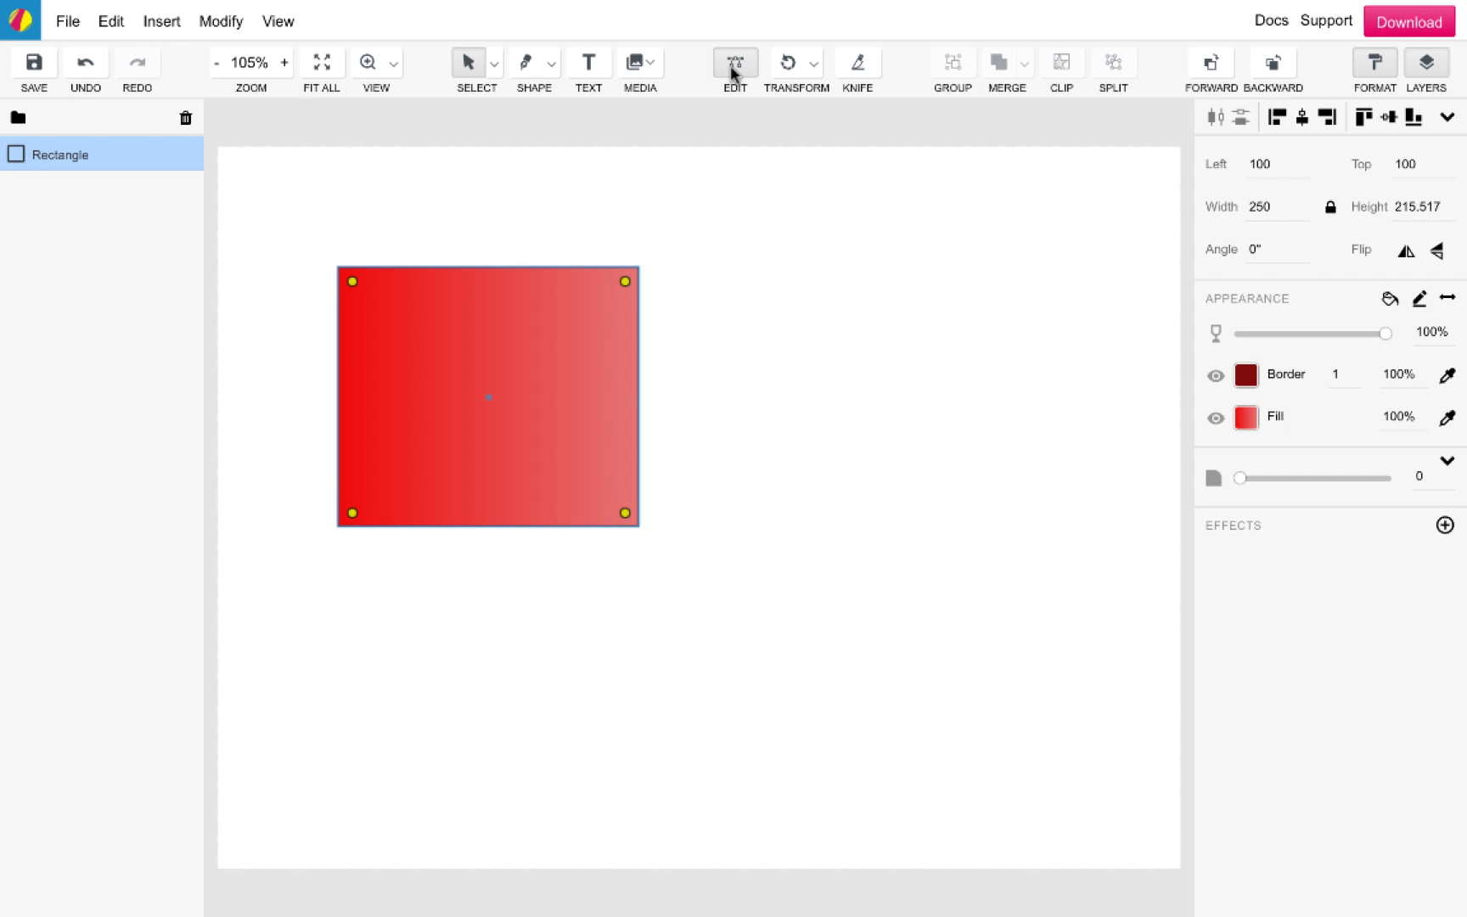
# Step: Drag a corner point of the gradient rectangle inward to round all four corners to radius 71
pyautogui.click(752, 377)
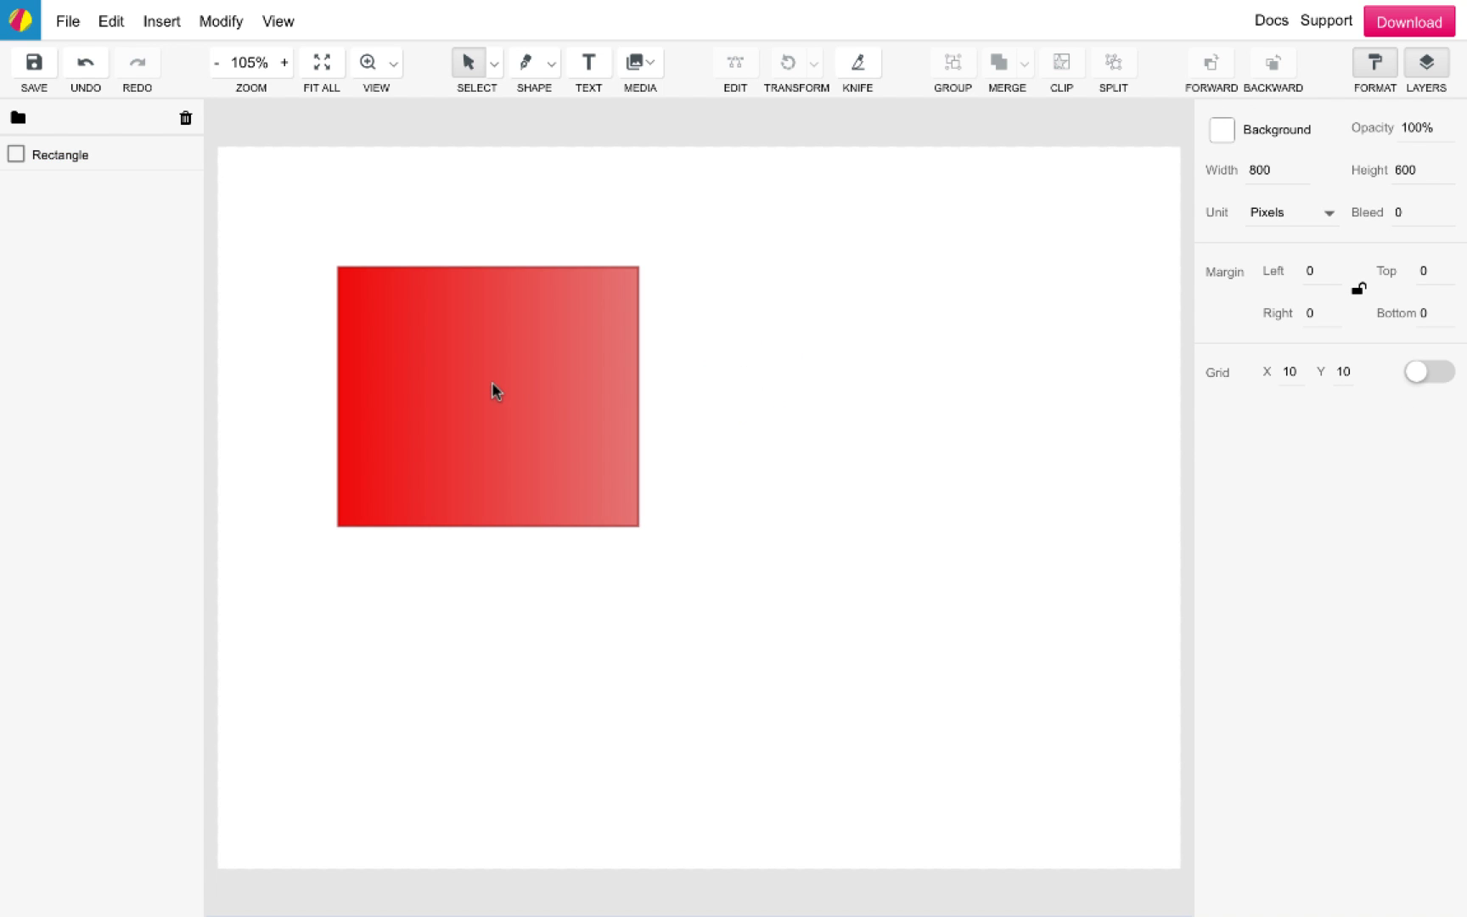
pyautogui.doubleClick(492, 383)
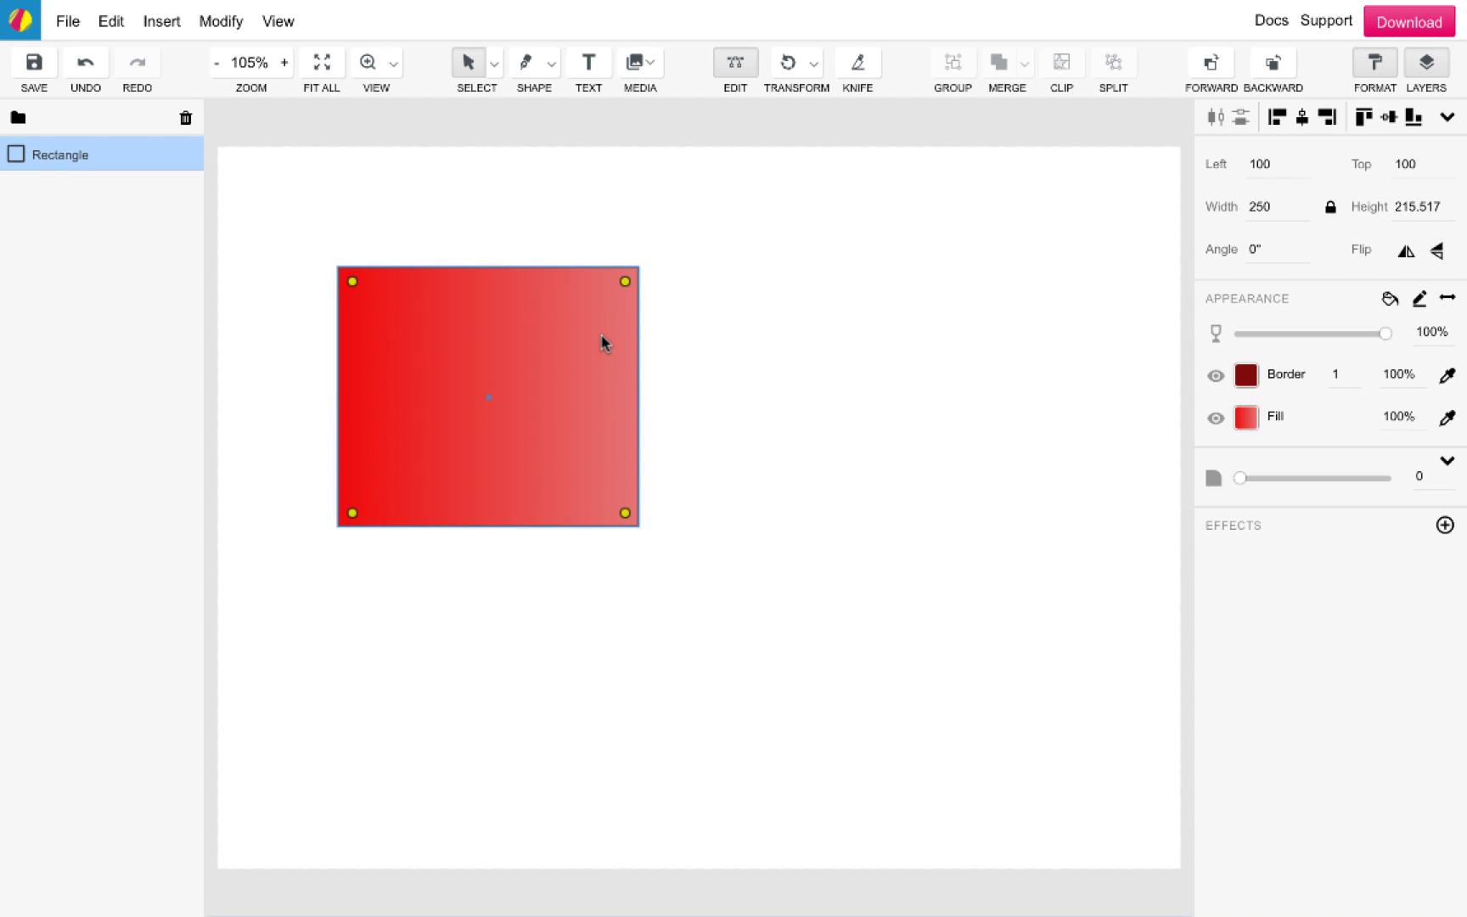
pyautogui.moveTo(626, 283); pyautogui.dragTo(575, 352)
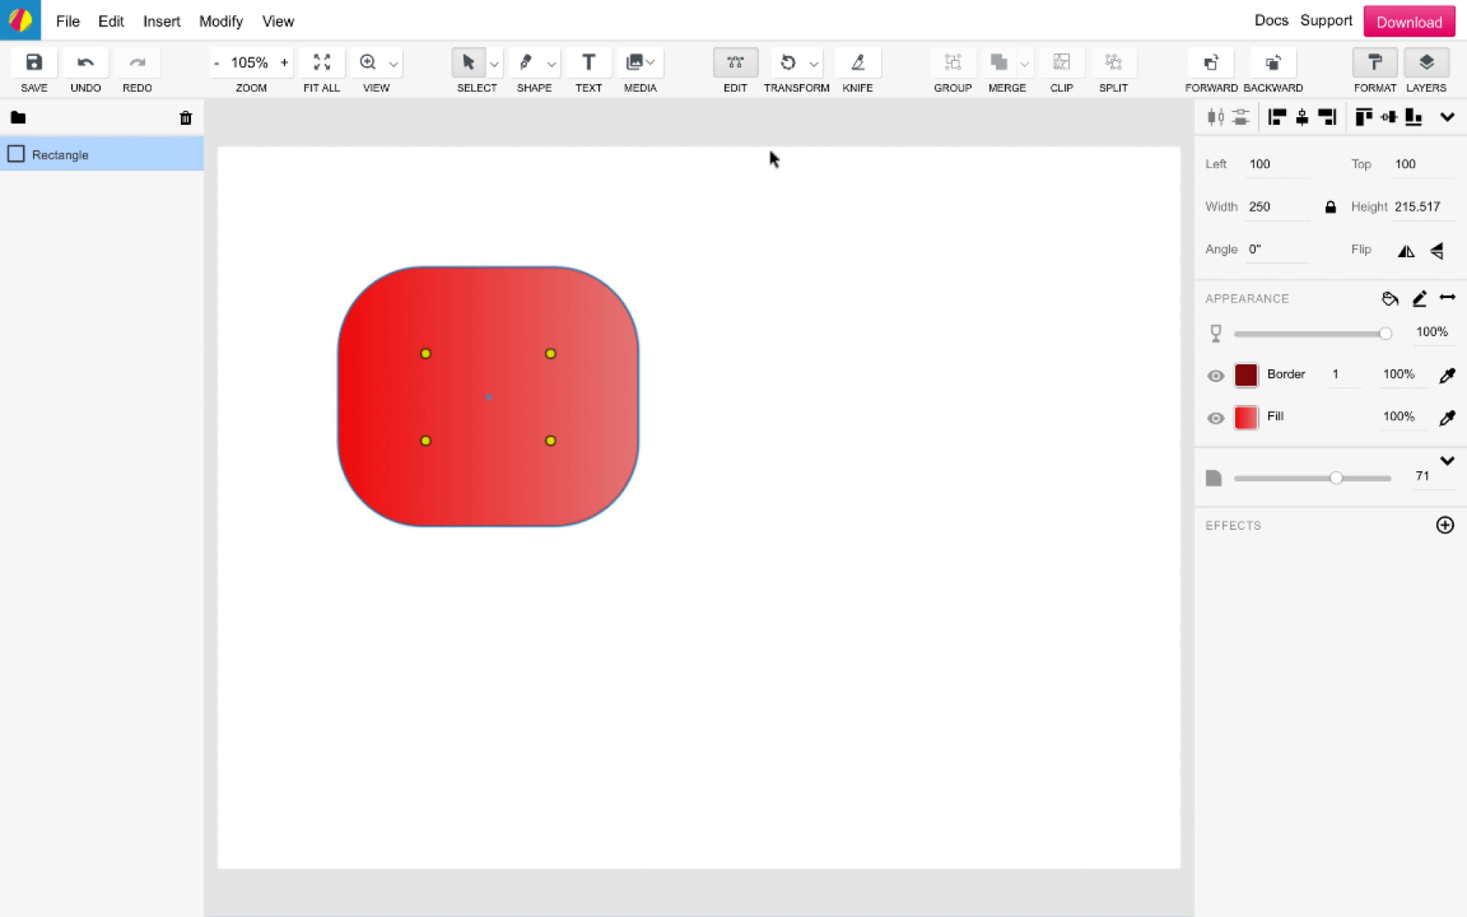
pyautogui.click(755, 237)
pyautogui.click(521, 378)
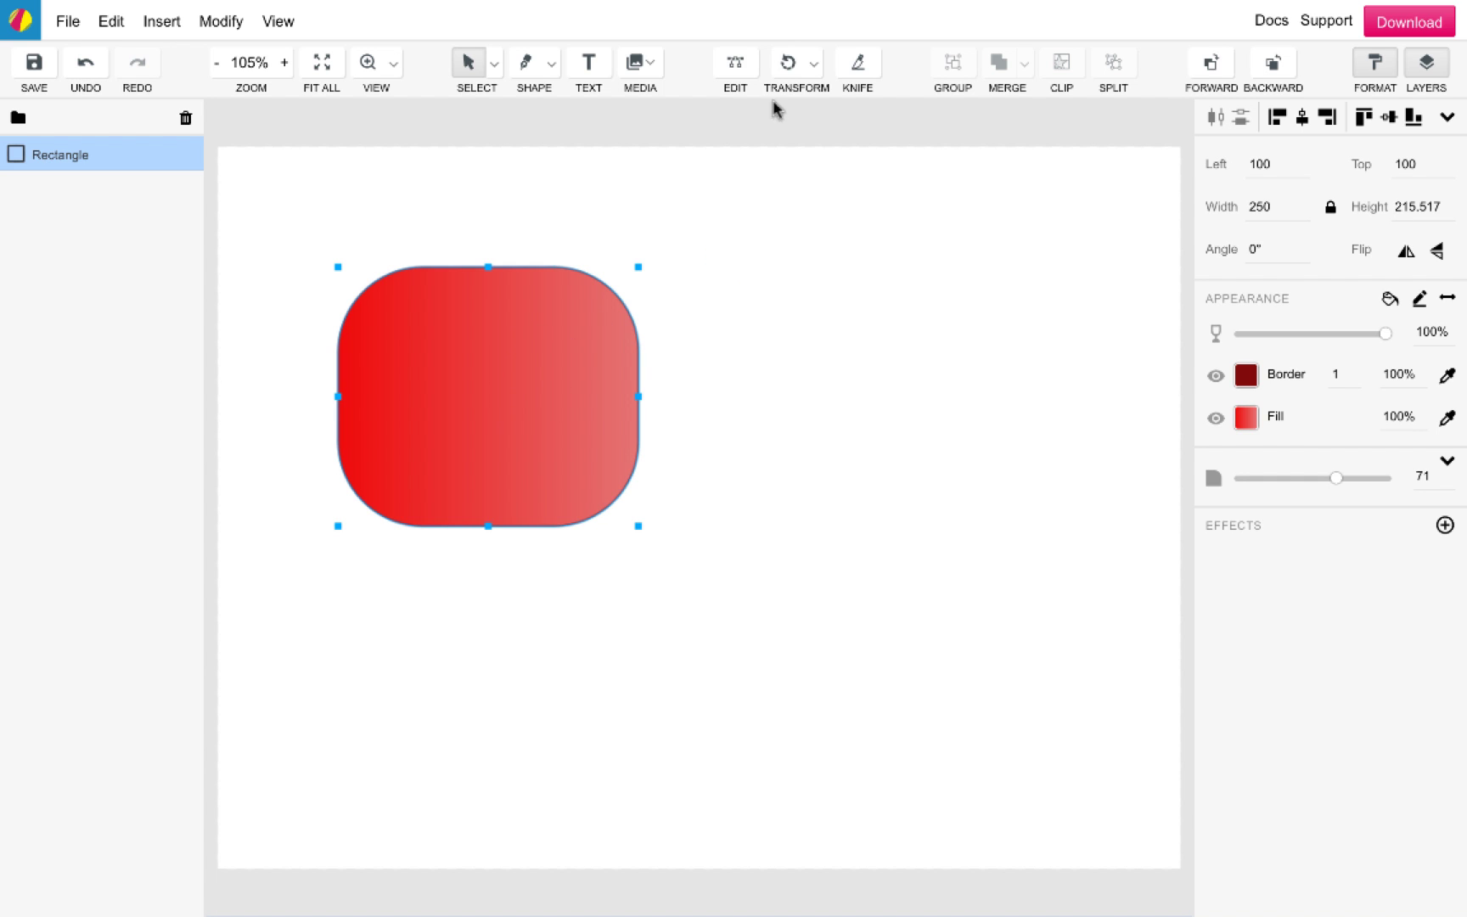
pyautogui.click(788, 65)
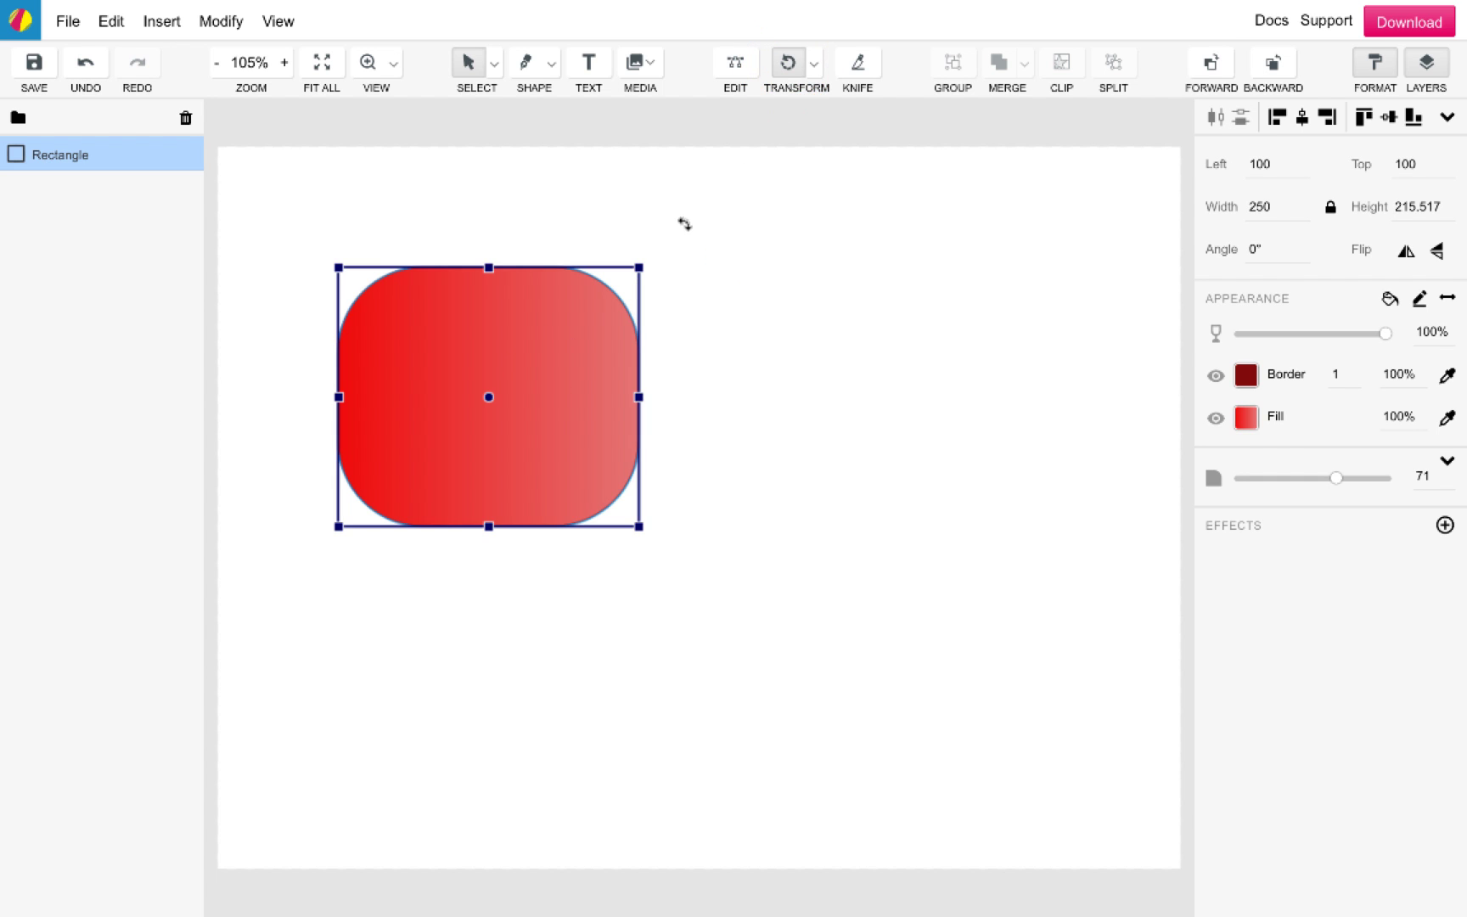
# Step: Rotate the rounded rectangle about 12 degrees and skew it so its right side is vertical
pyautogui.moveTo(684, 224); pyautogui.dragTo(721, 267)
pyautogui.moveTo(643, 333); pyautogui.dragTo(612, 334)
pyautogui.click(794, 212)
pyautogui.click(795, 212)
pyautogui.click(586, 316)
# Step: Use the Knife to try a straight cut, undo it, then slice the shape along a curve
pyautogui.click(858, 62)
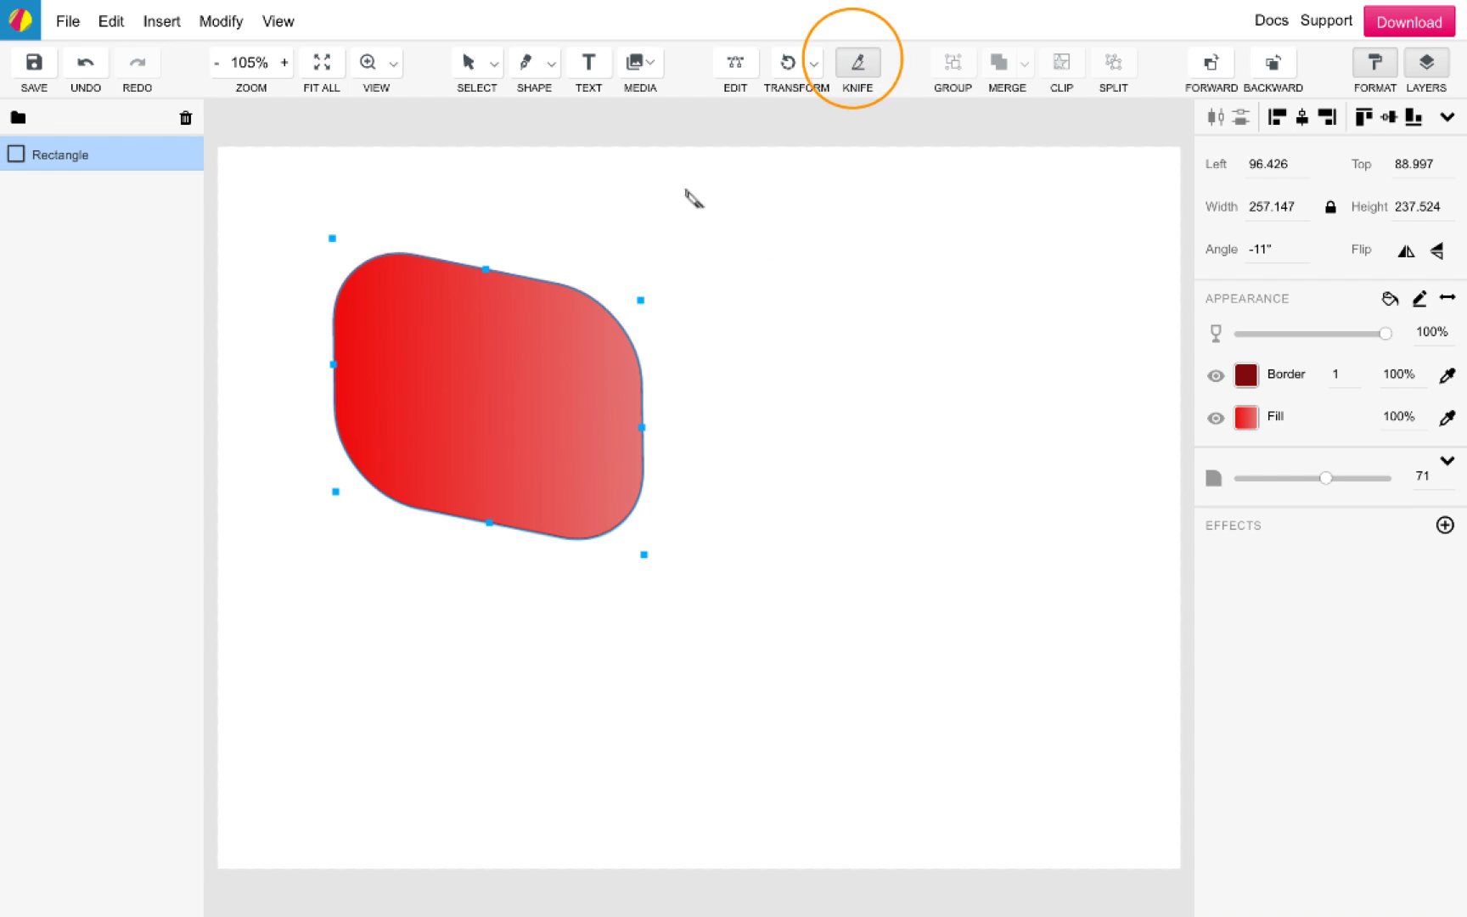
pyautogui.moveTo(516, 219); pyautogui.dragTo(473, 650)
pyautogui.hotkey('ctrl', 'z')
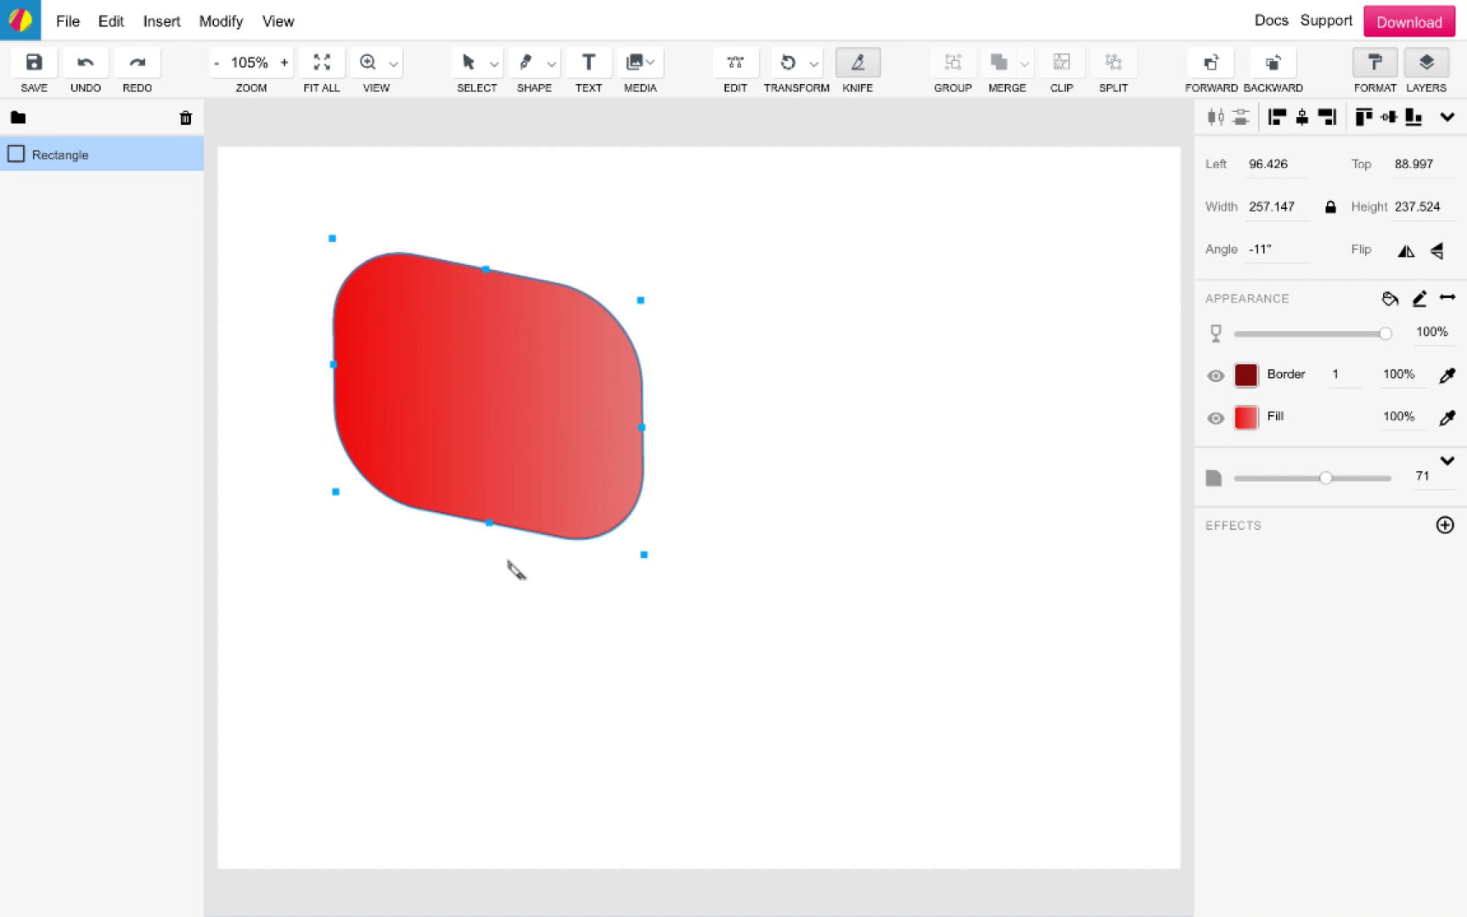
pyautogui.moveTo(528, 193)
pyautogui.mouseDown()
pyautogui.moveTo(512, 609)
pyautogui.moveTo(497, 638)
pyautogui.moveTo(676, 651)
pyautogui.moveTo(652, 668)
pyautogui.mouseUp()
# Step: Move the right piece down to overlap the left piece and select both pieces
pyautogui.press('Escape')
pyautogui.click(790, 630)
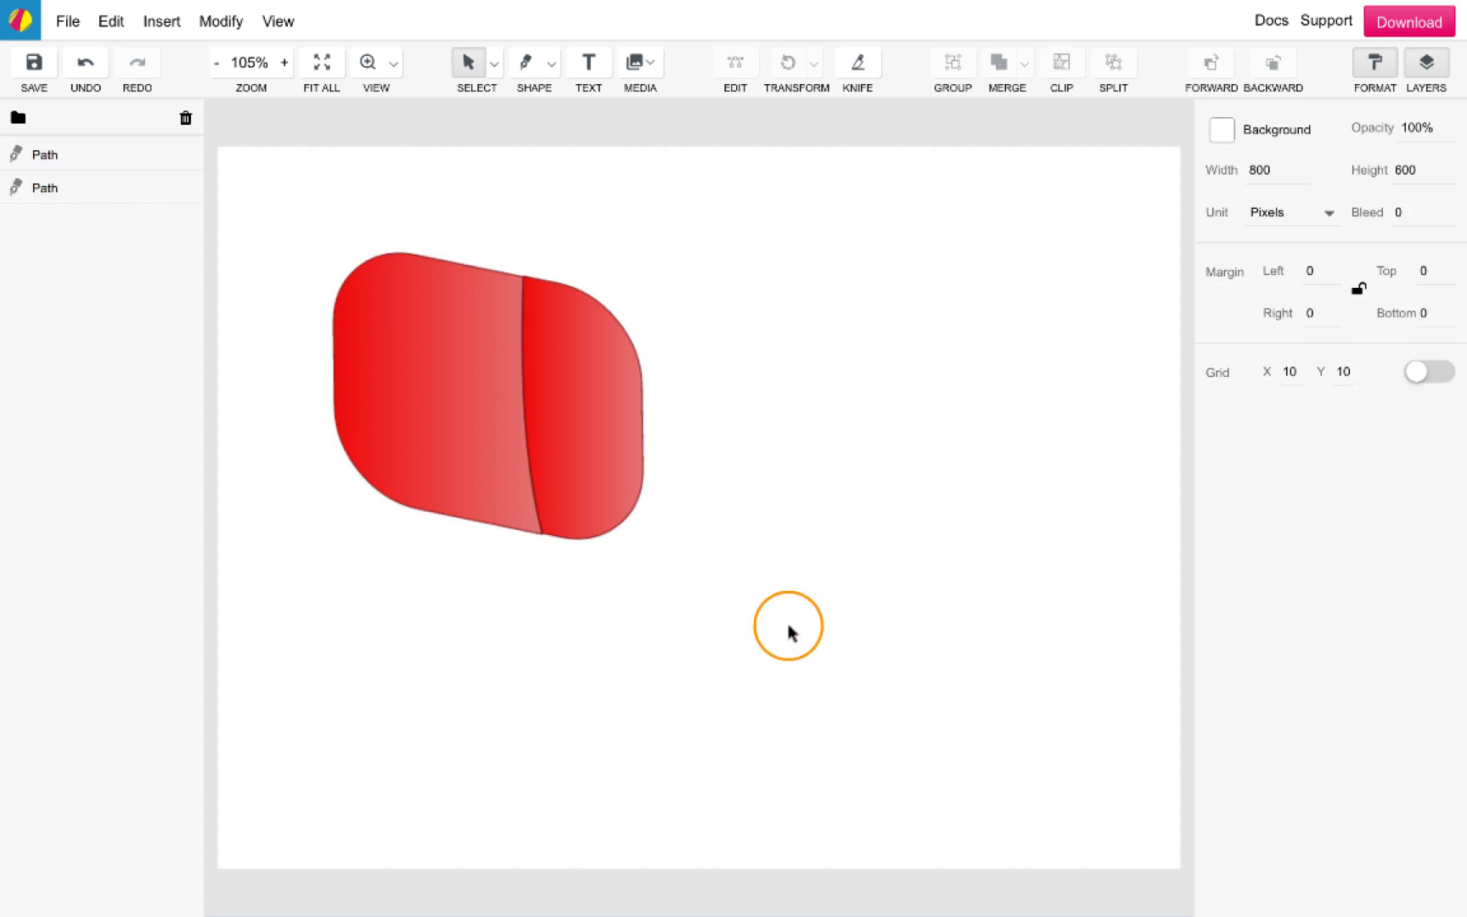
pyautogui.click(550, 415)
pyautogui.moveTo(550, 417); pyautogui.dragTo(513, 531)
pyautogui.click(715, 576)
pyautogui.click(438, 360)
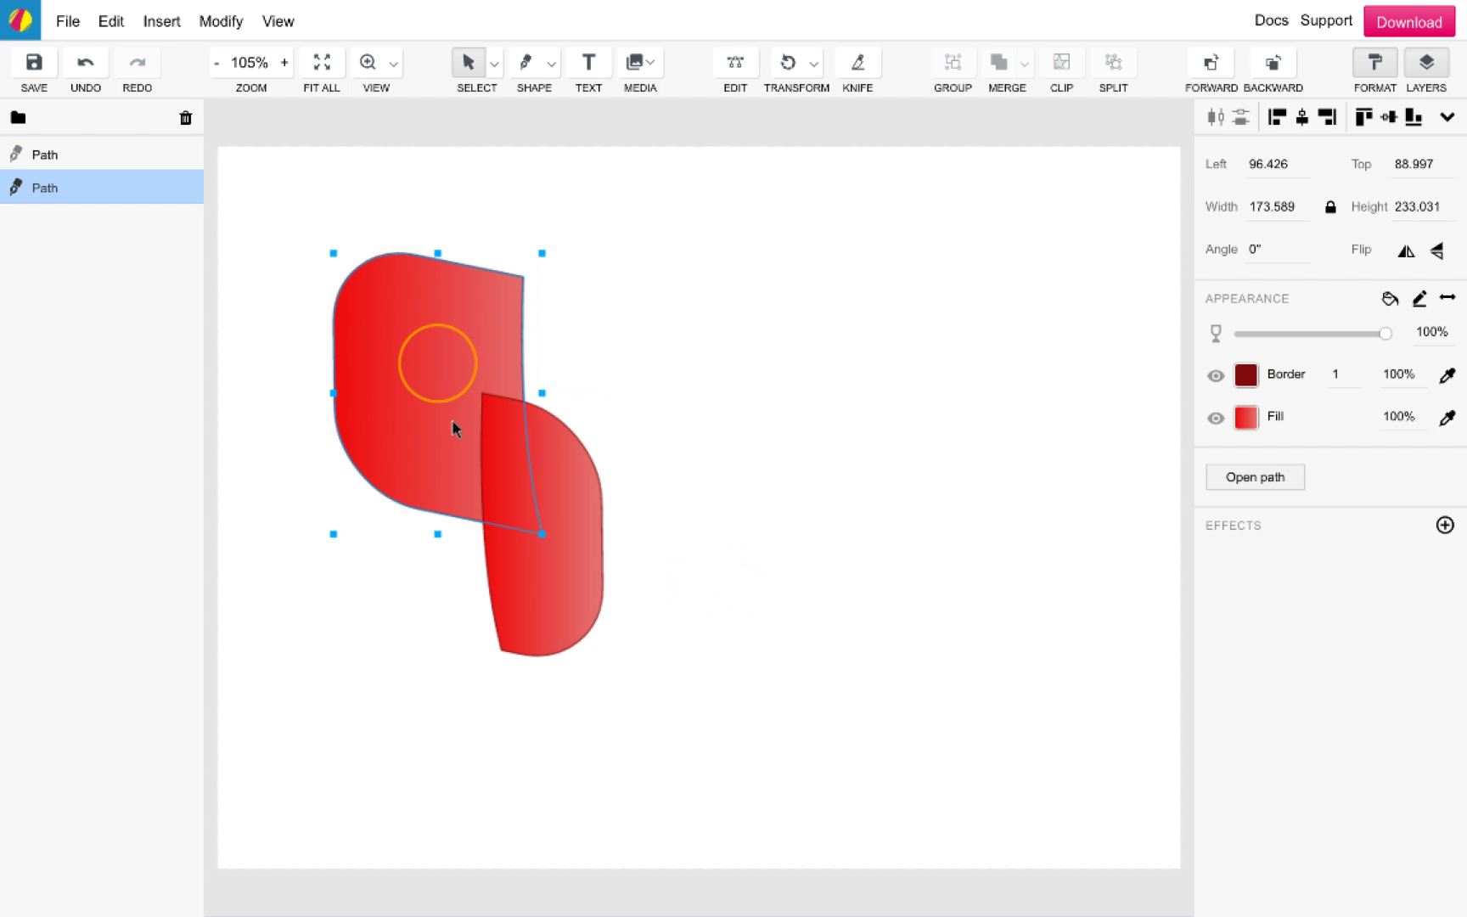
pyautogui.keyDown('shift'); pyautogui.click(516, 587); pyautogui.keyUp('shift')
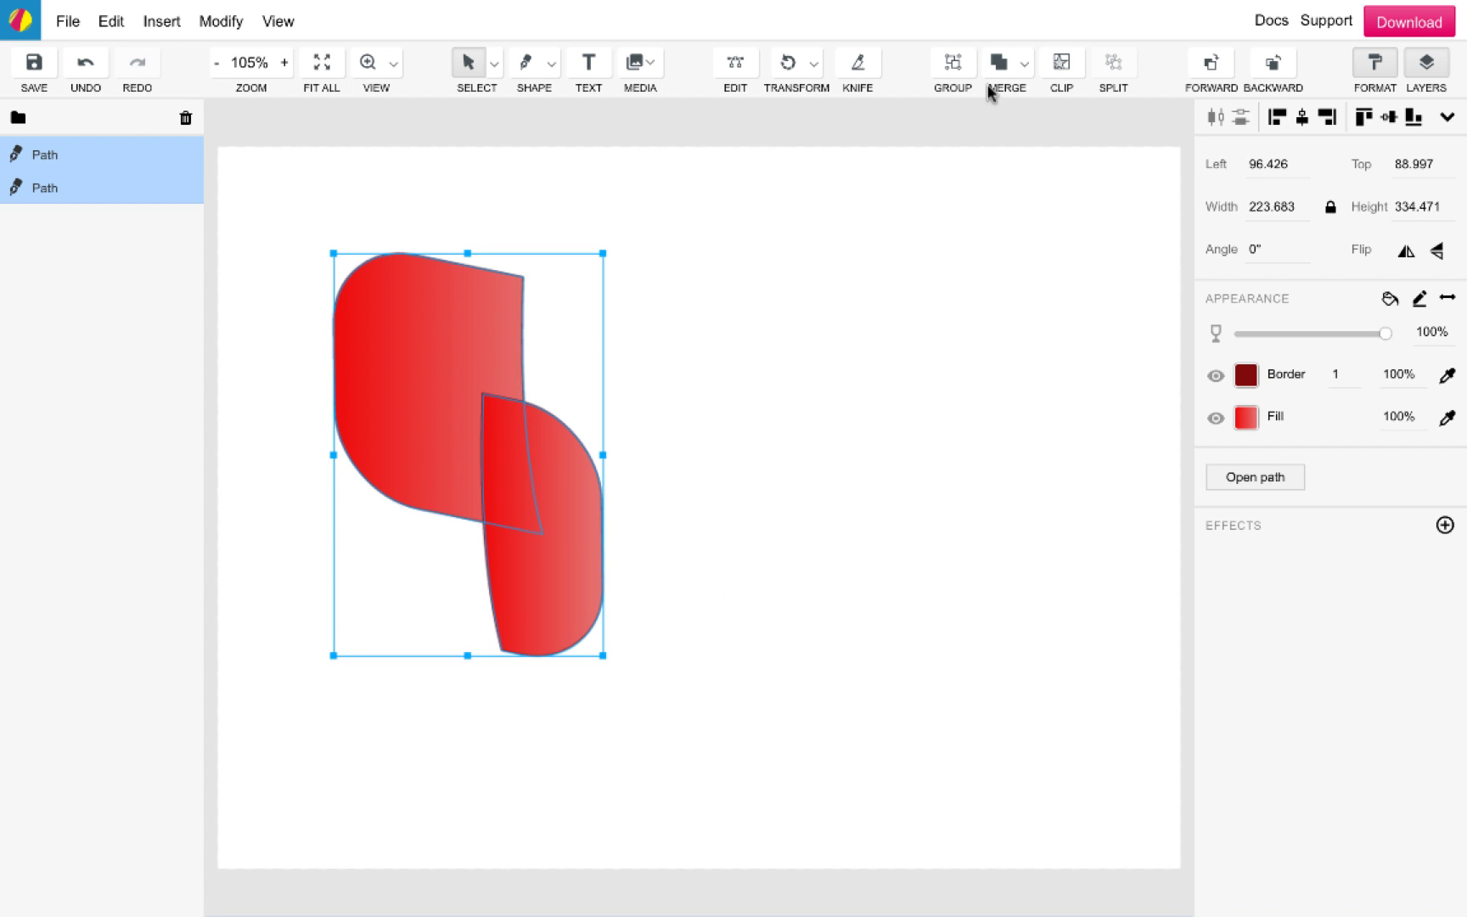
# Step: Merge the pieces, try Intersect, Subtract and Difference, then Split them back into two paths
pyautogui.click(1000, 62)
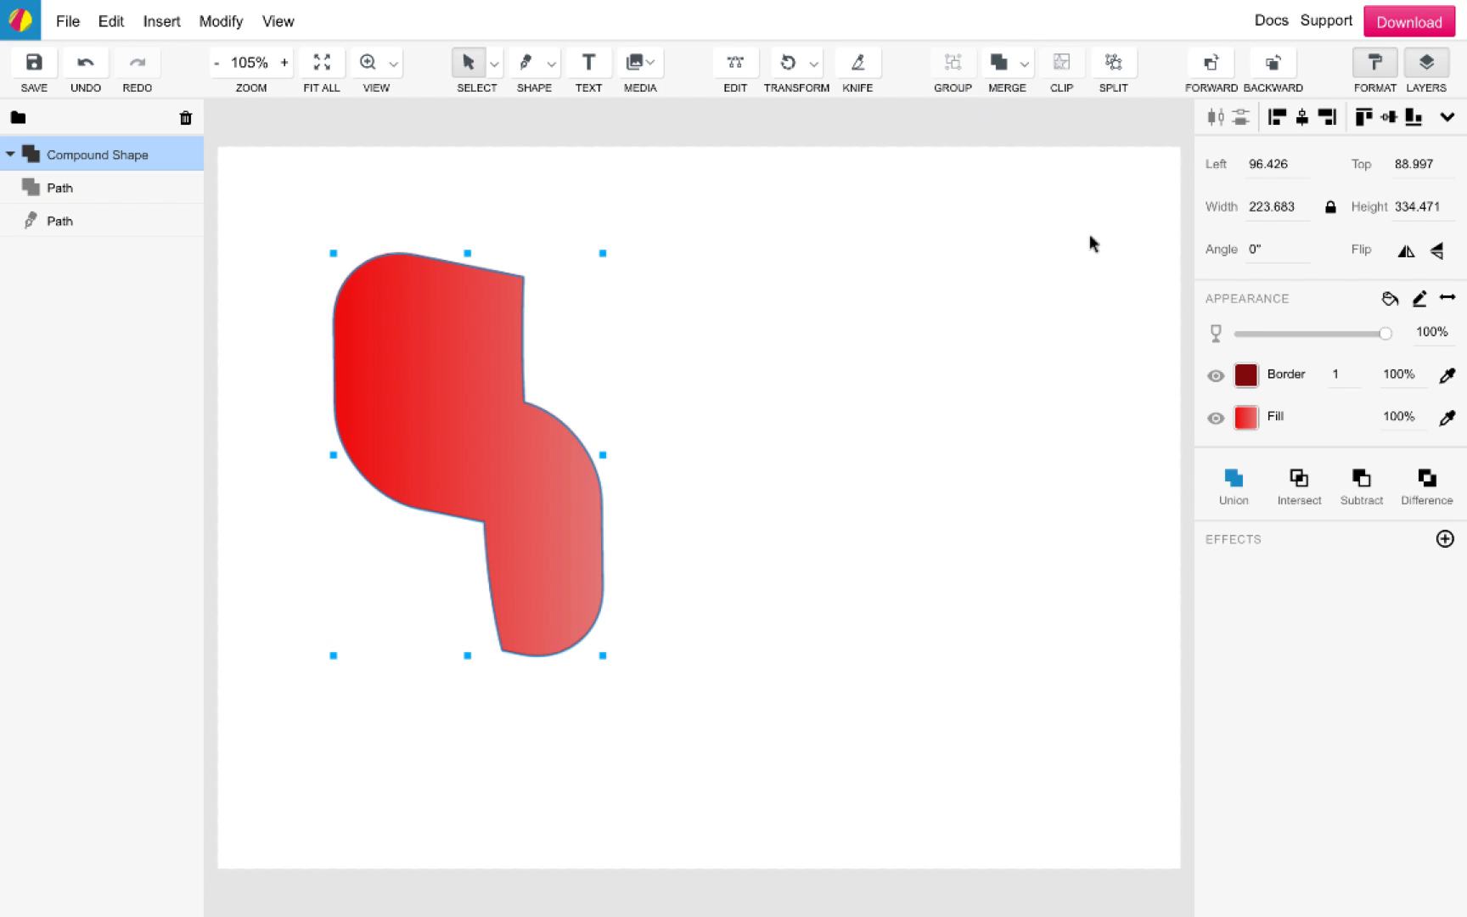
pyautogui.click(1298, 478)
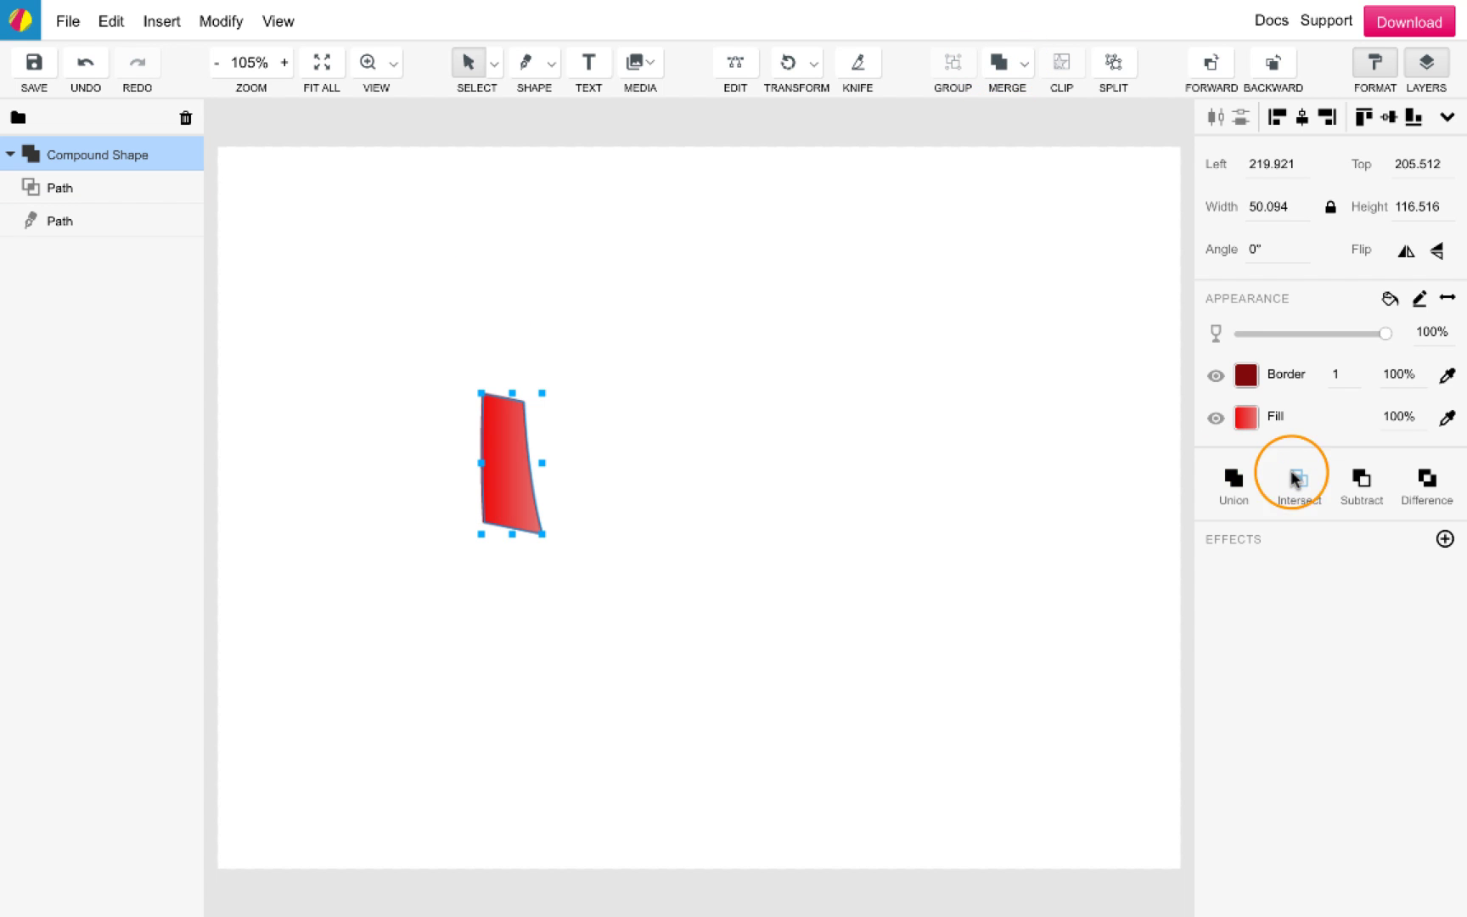
pyautogui.click(1359, 479)
pyautogui.click(1428, 480)
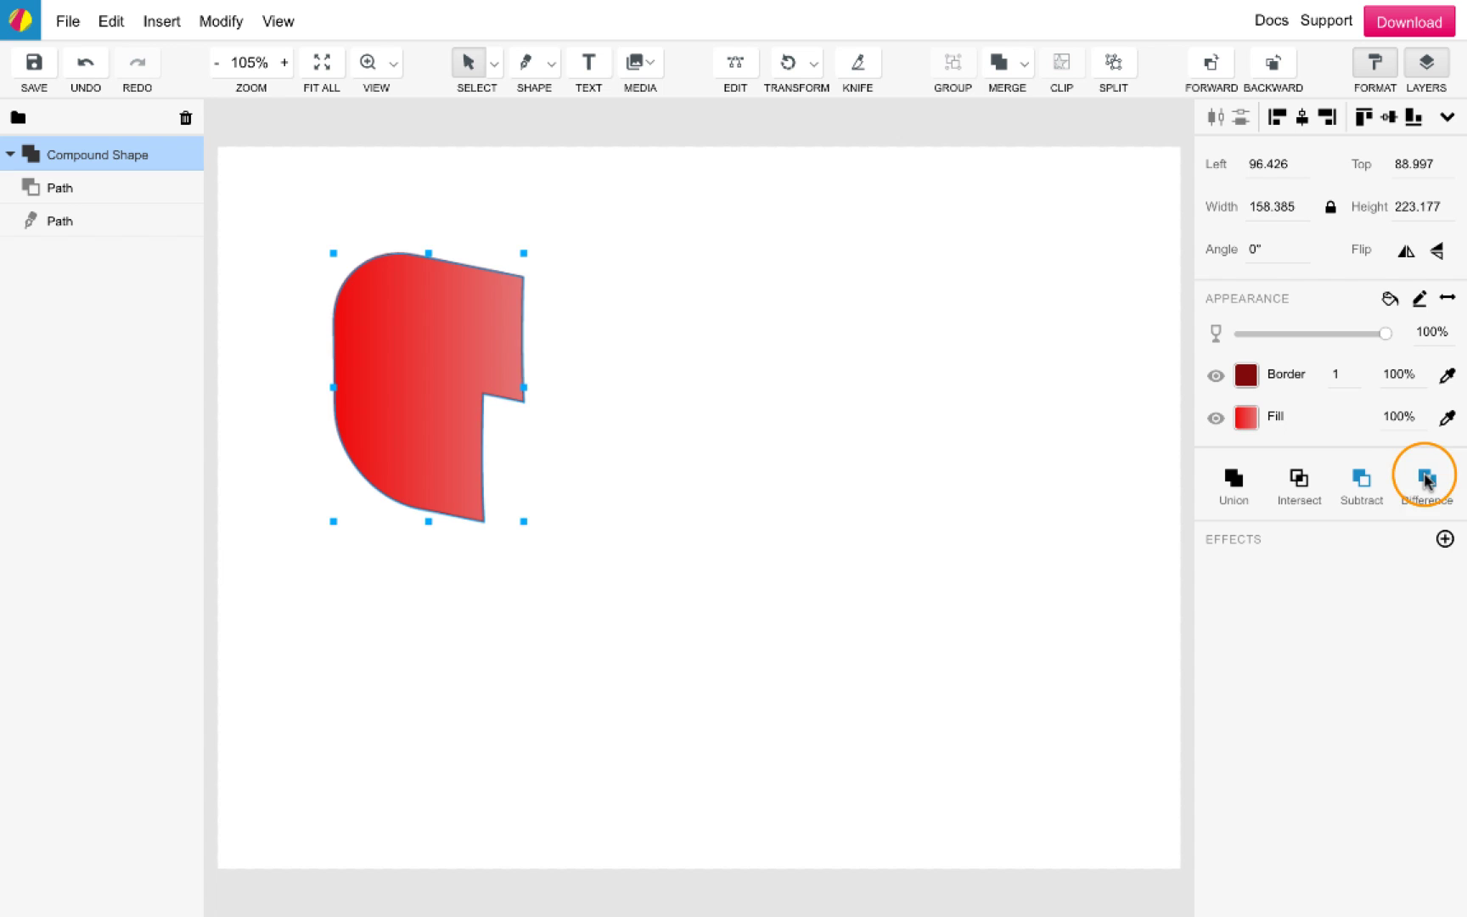
pyautogui.click(1116, 71)
pyautogui.click(572, 468)
pyautogui.click(704, 527)
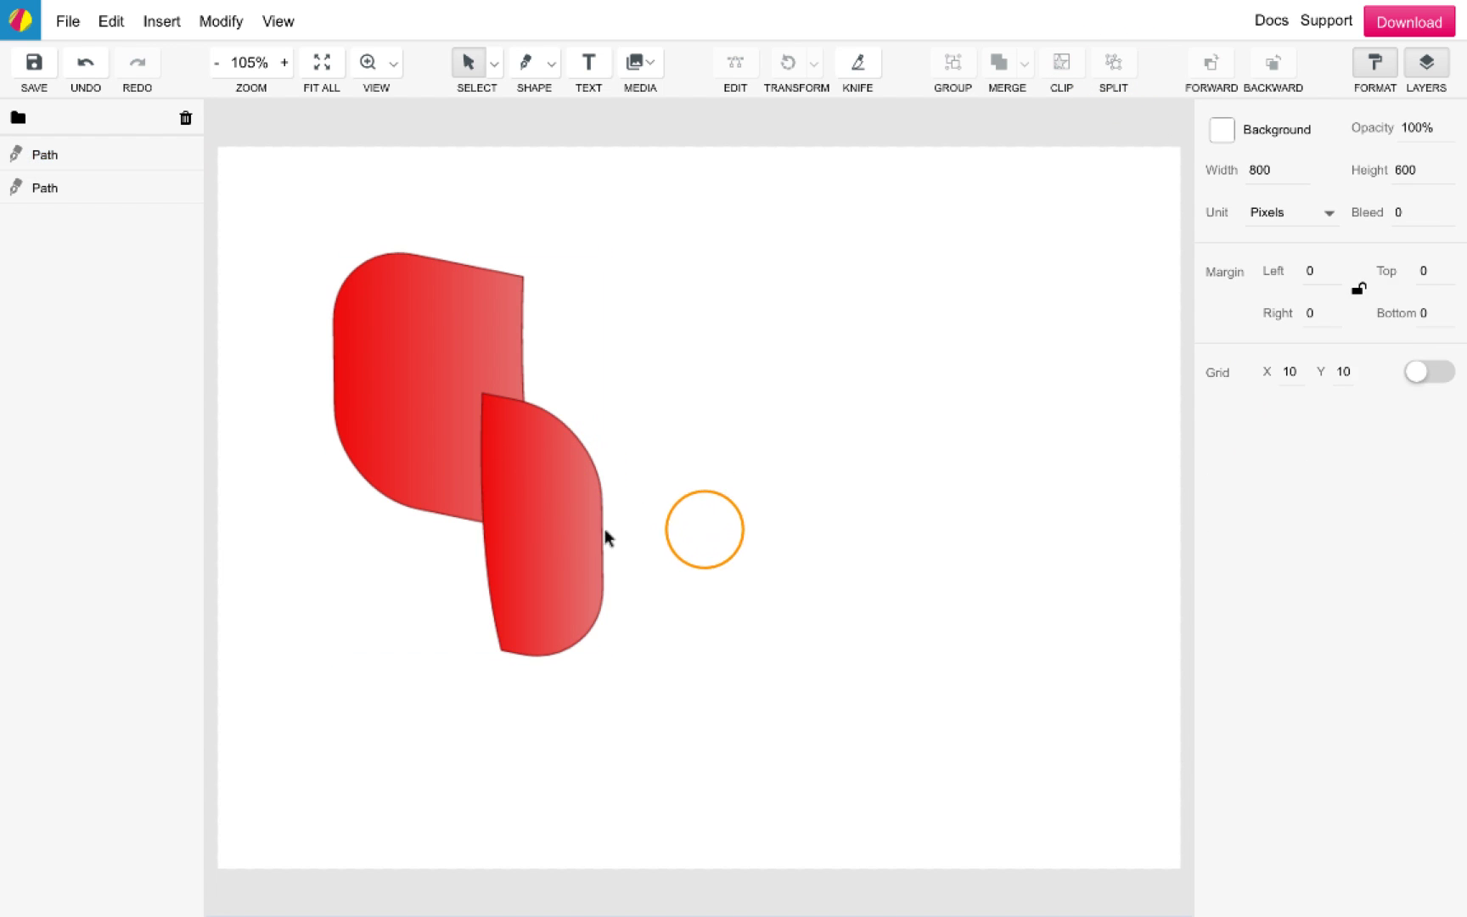
# Step: Delete the lower path and insert the phone.jpg image from the media library
pyautogui.click(579, 542)
pyautogui.press('Delete')
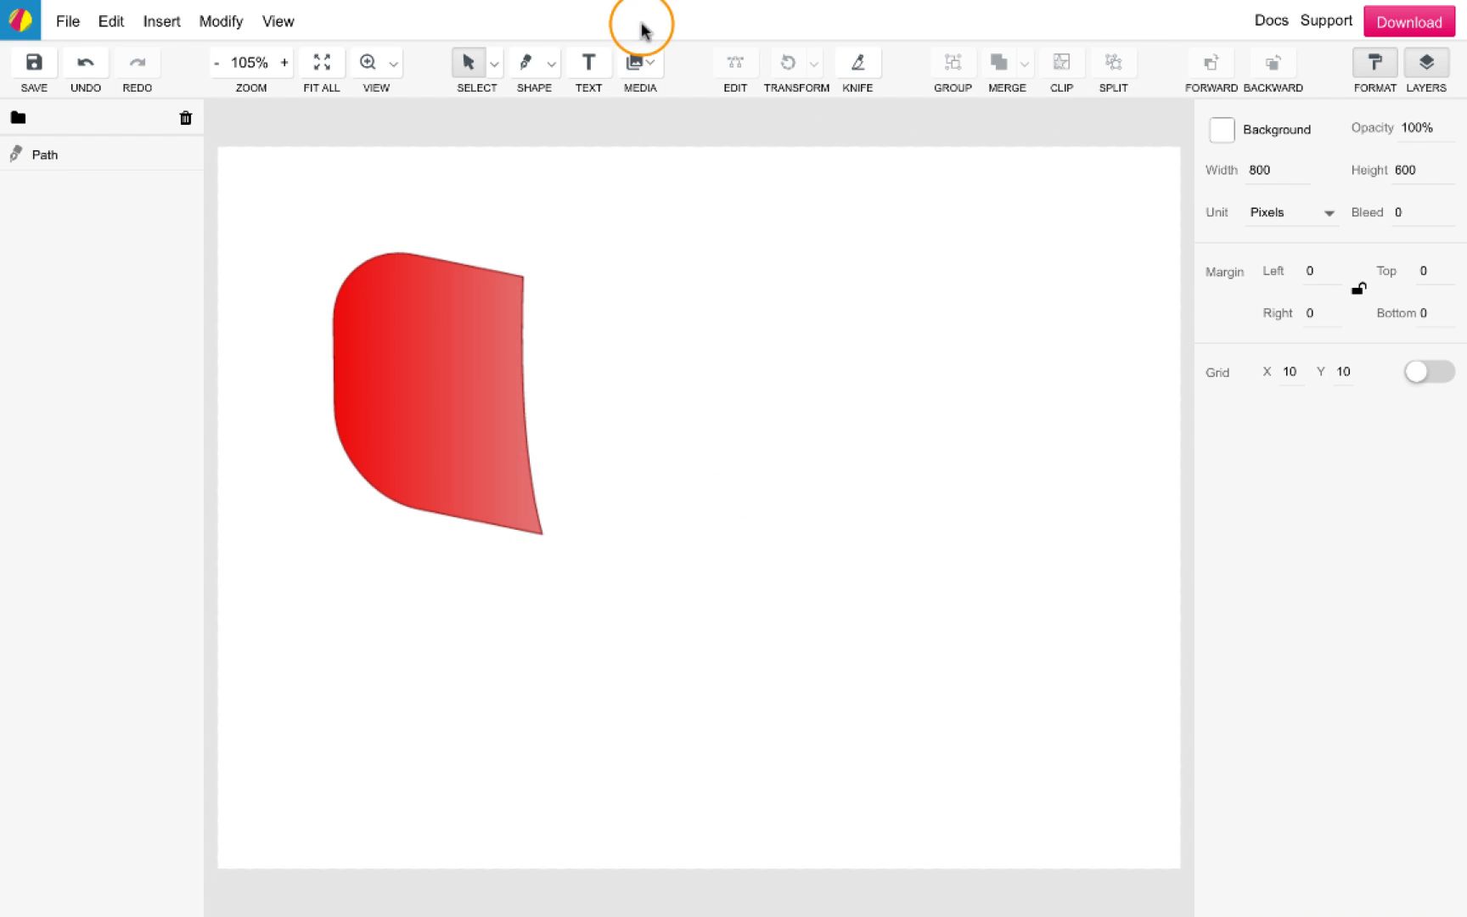
pyautogui.click(638, 60)
pyautogui.click(646, 98)
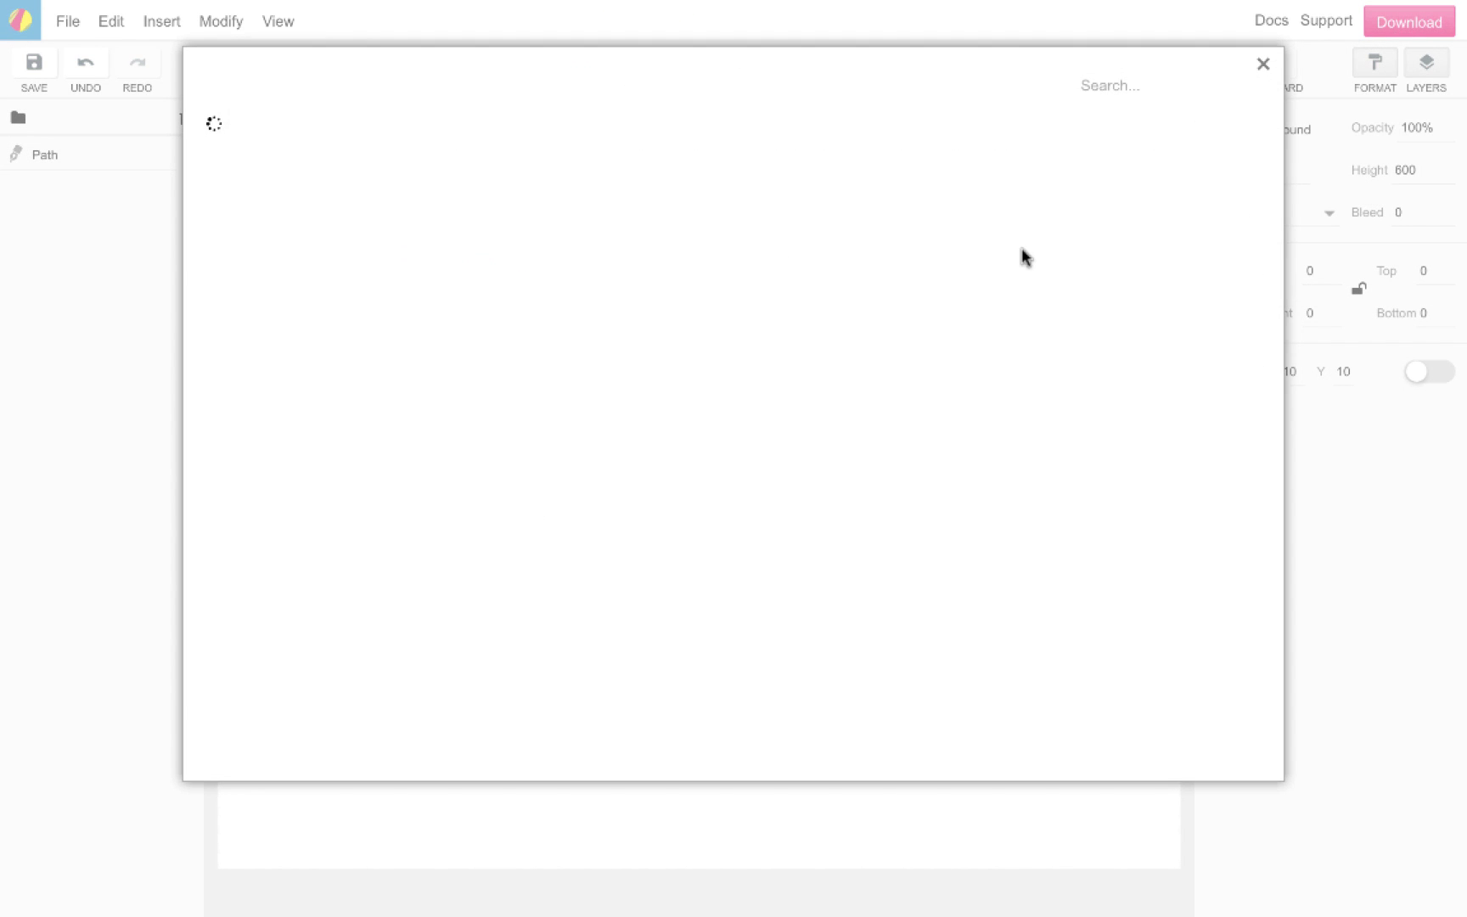
pyautogui.click(1136, 176)
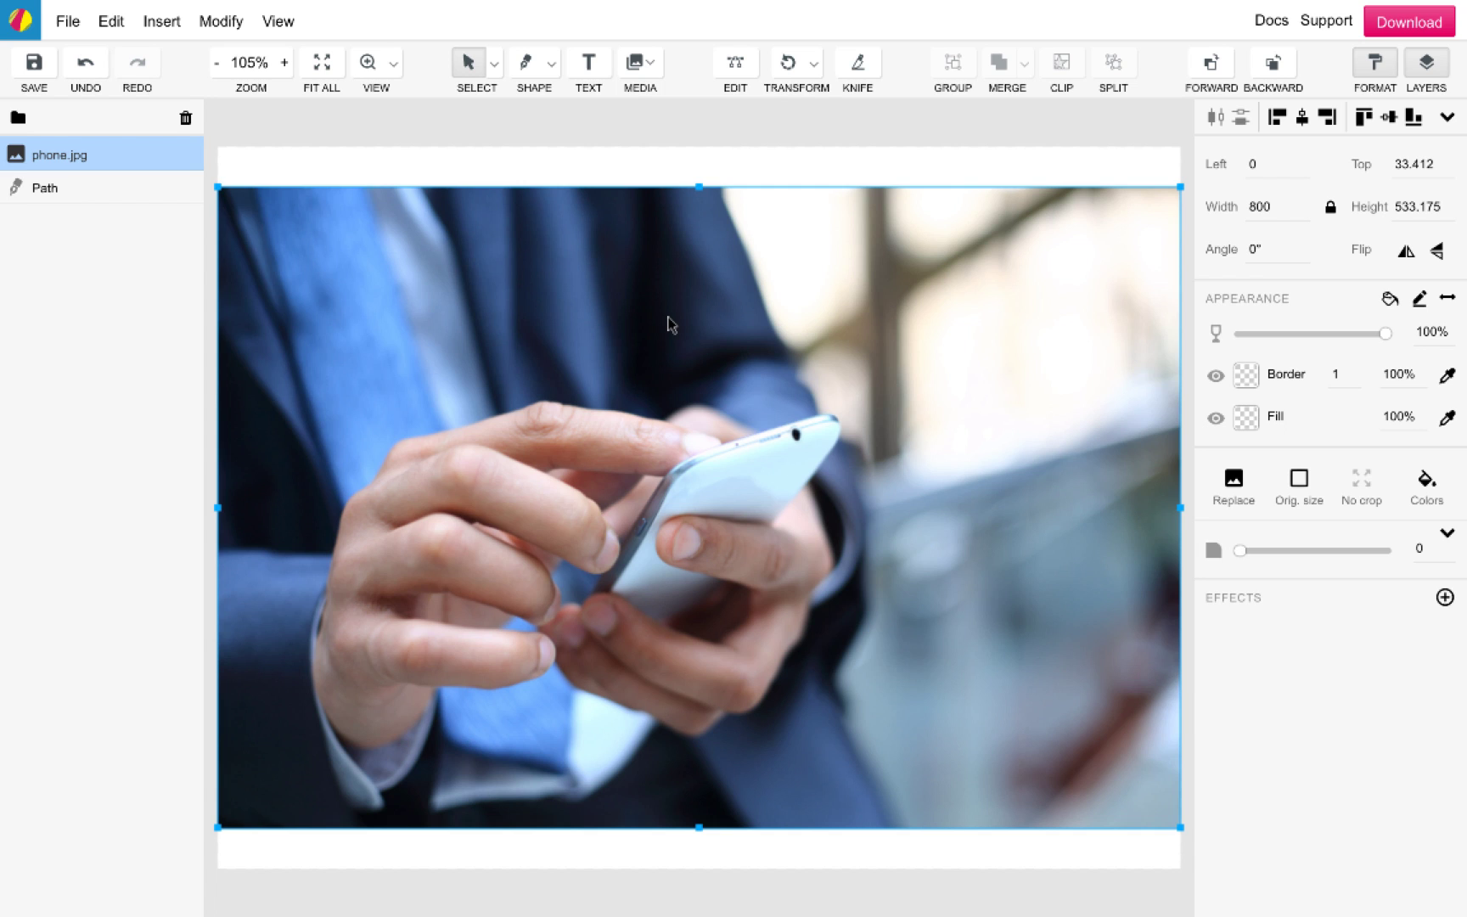
# Step: Clip the phone photo inside the curved path, then release the clip again
pyautogui.hotkey('ctrl', 'a')
pyautogui.click(1061, 65)
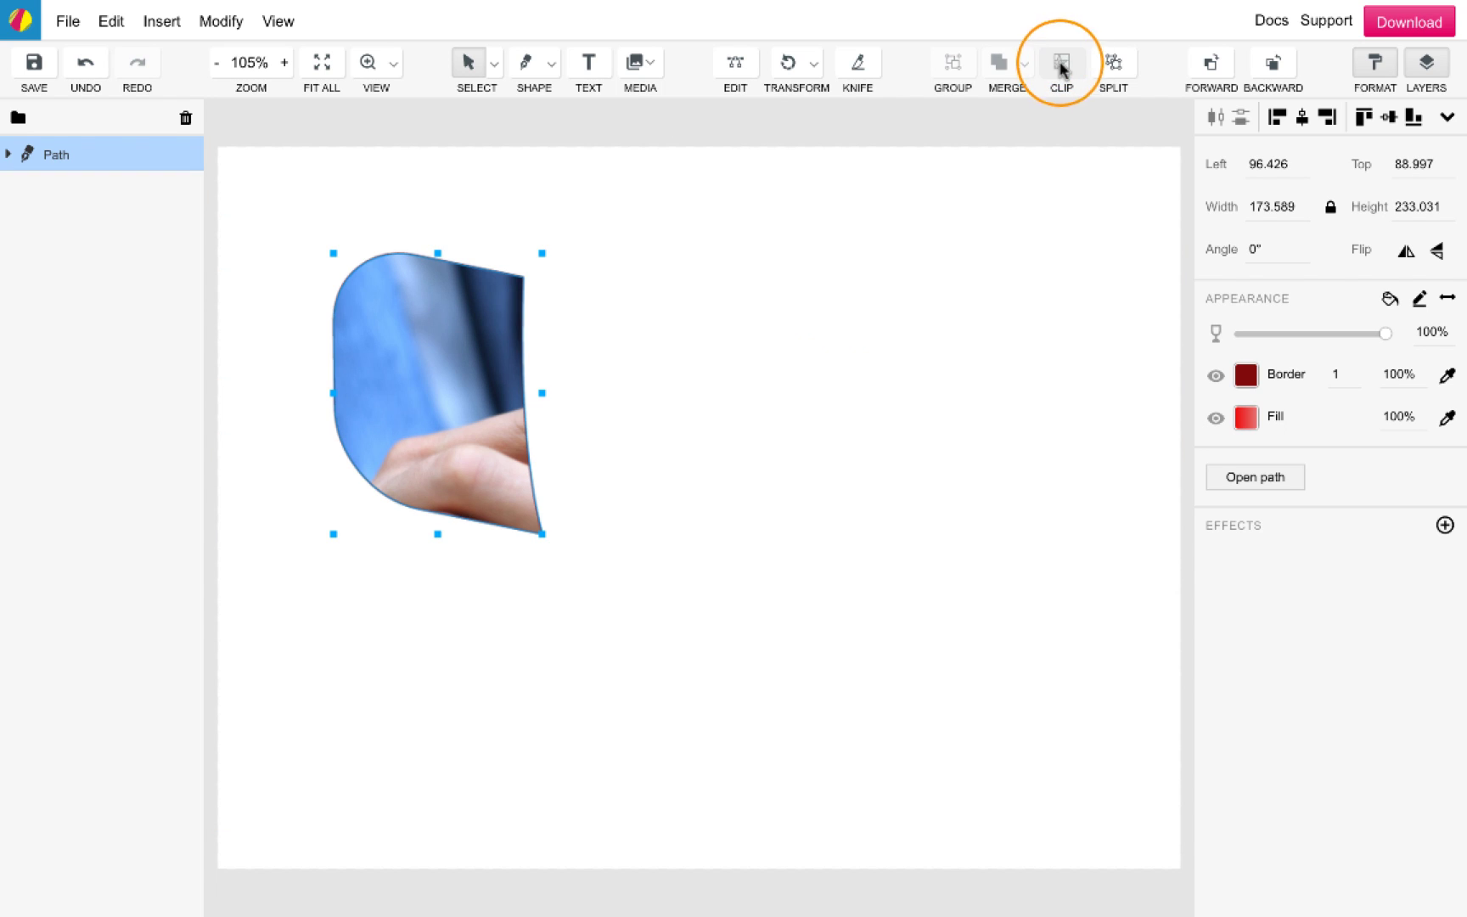
pyautogui.click(787, 443)
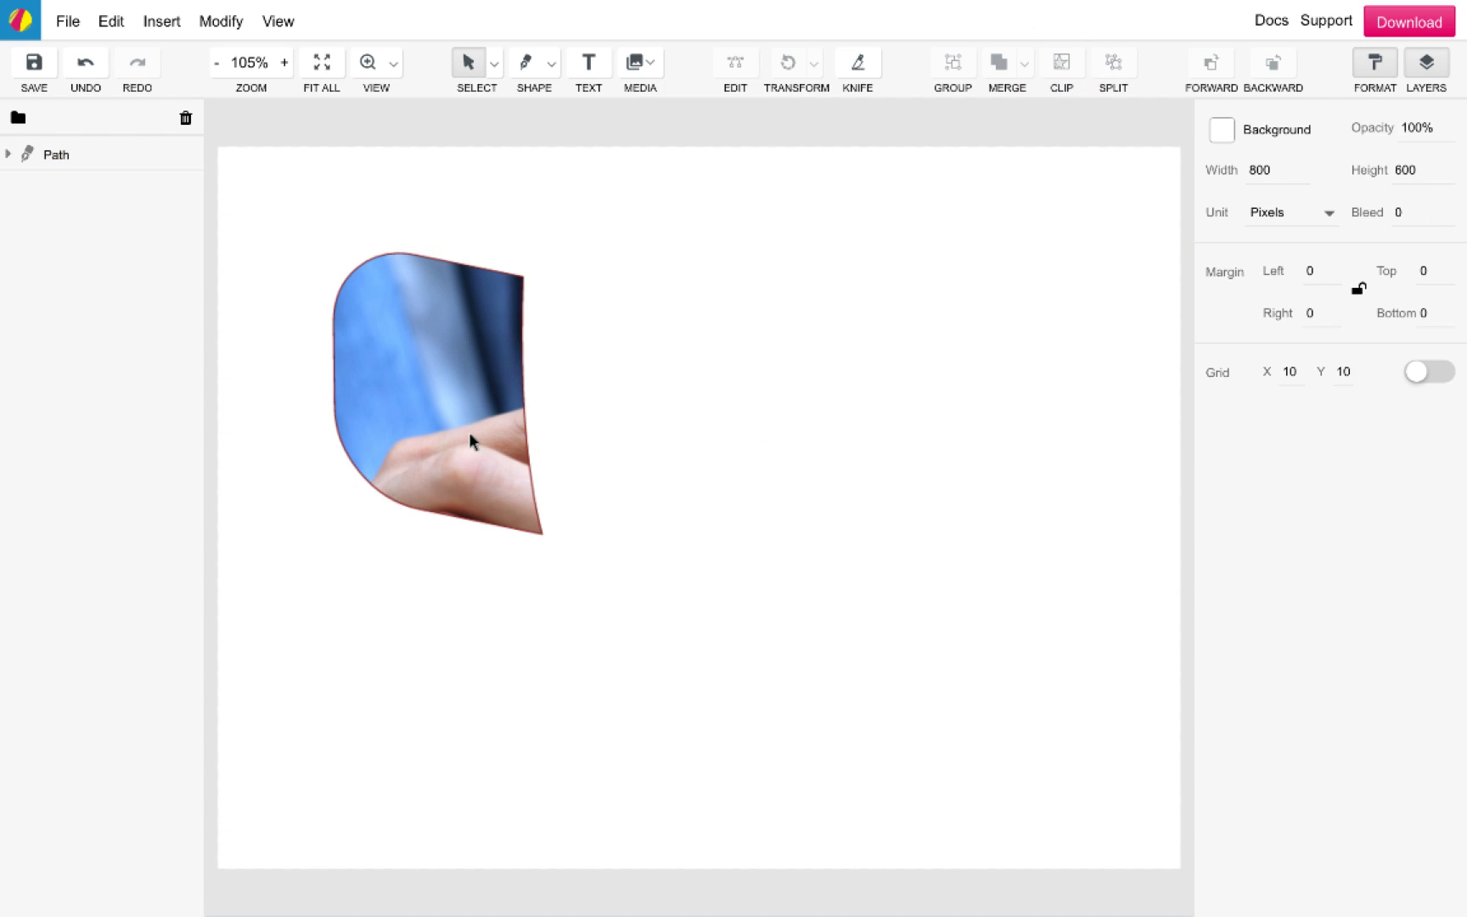
pyautogui.click(470, 434)
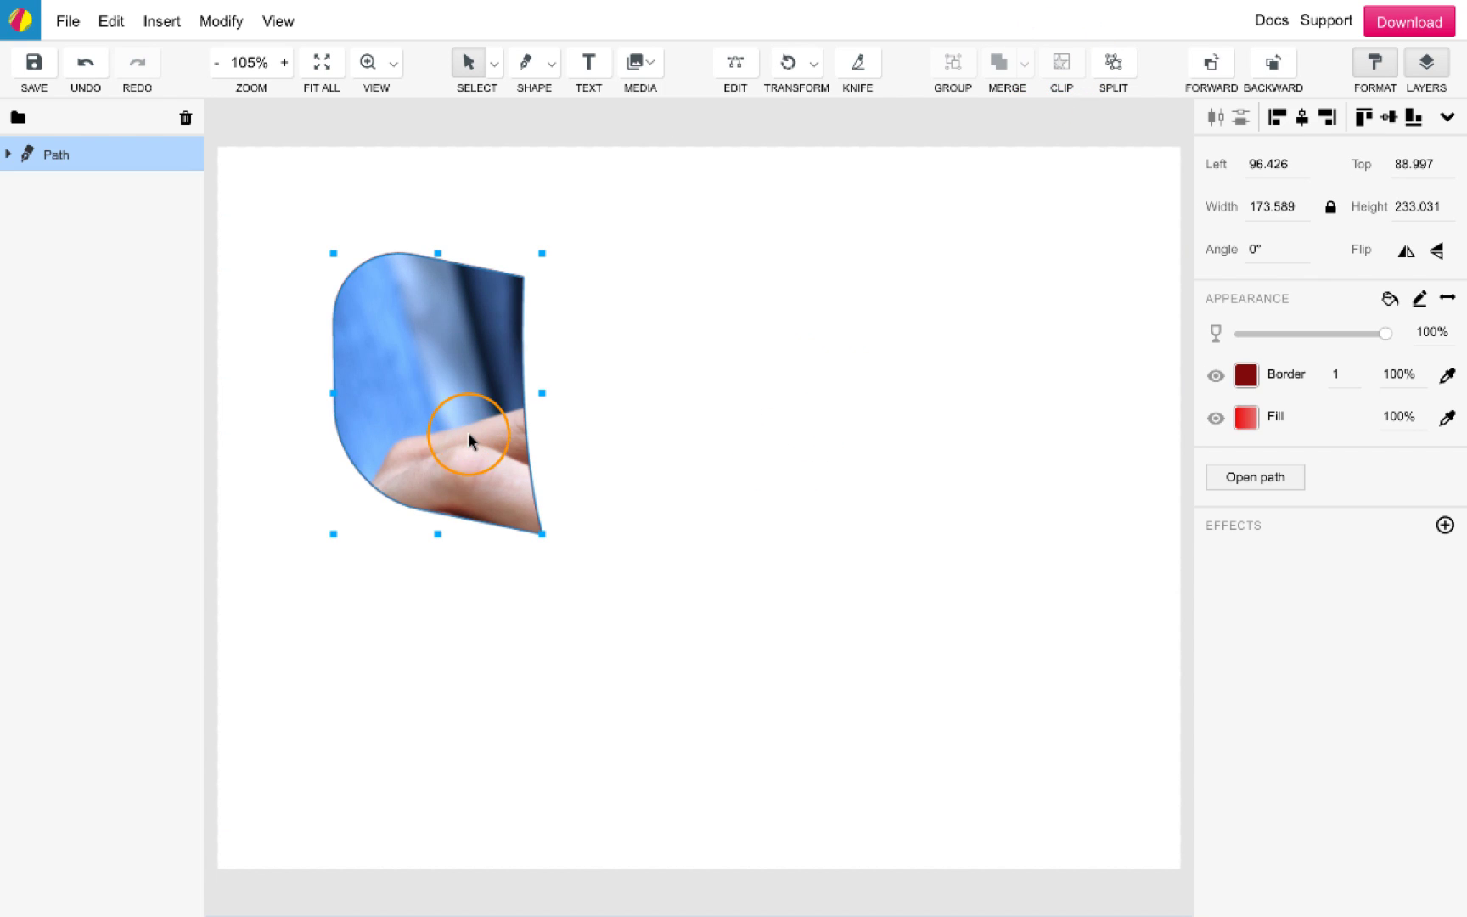
pyautogui.click(1118, 70)
# Step: Select both the photo and the path and delete them, leaving the page empty
pyautogui.click(918, 153)
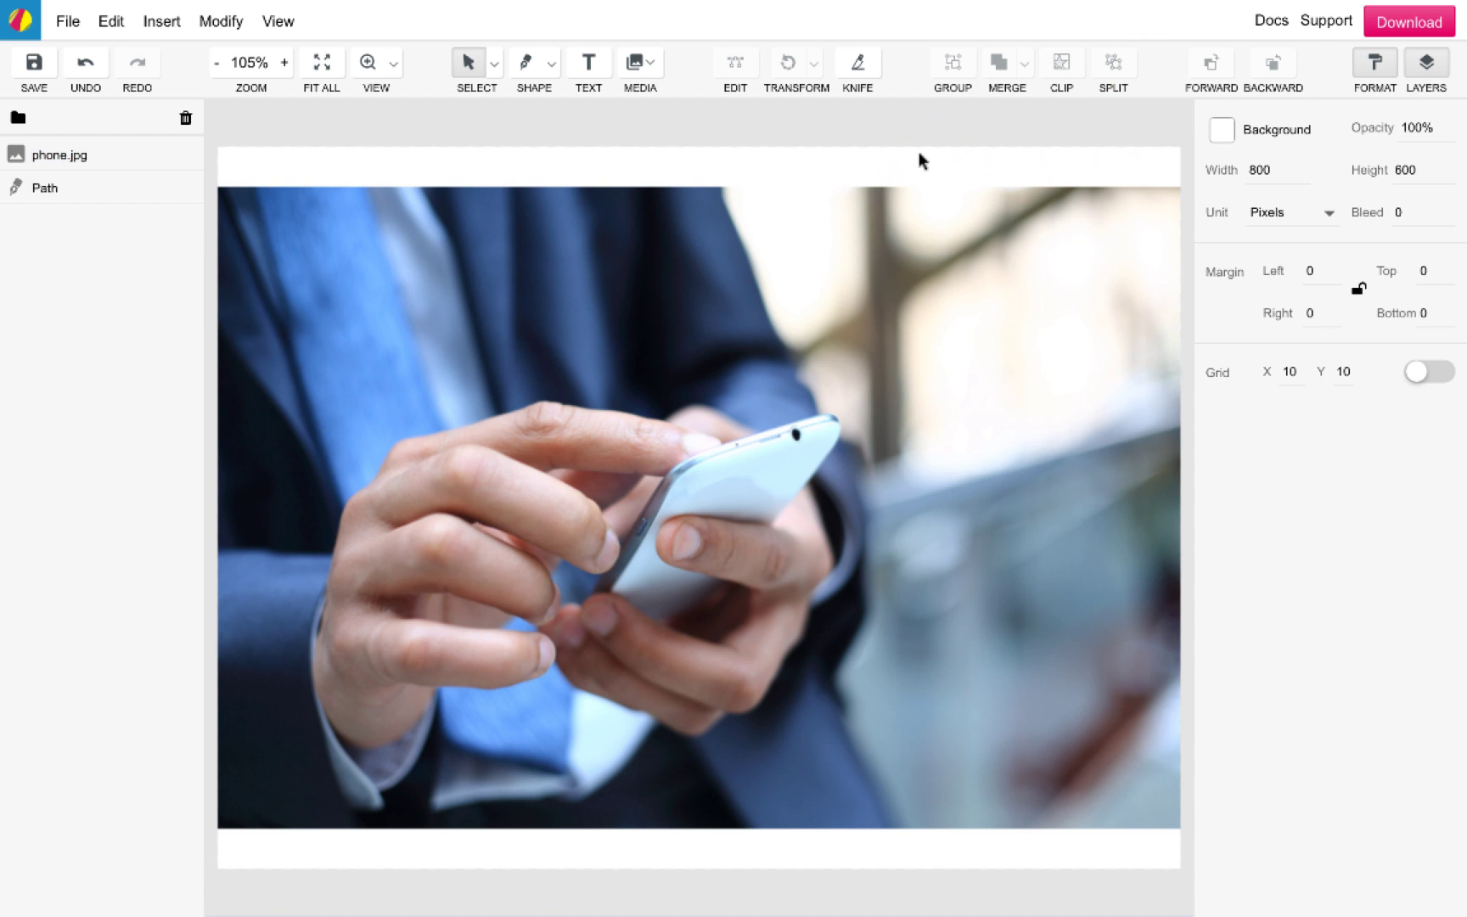
pyautogui.hotkey('ctrl', 'a')
pyautogui.press('Delete')
pyautogui.click(915, 240)
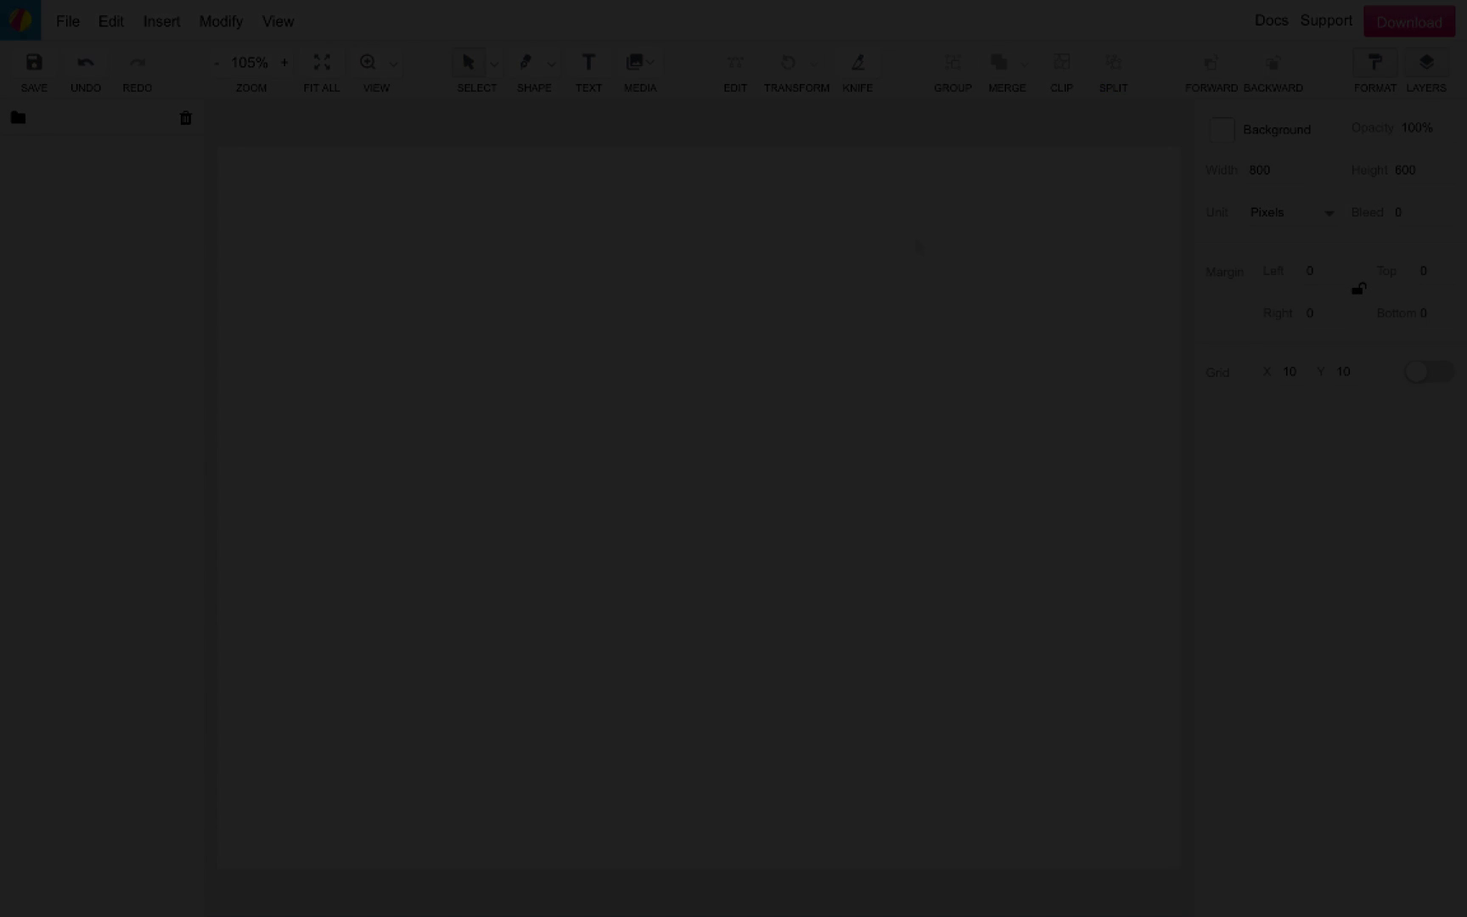